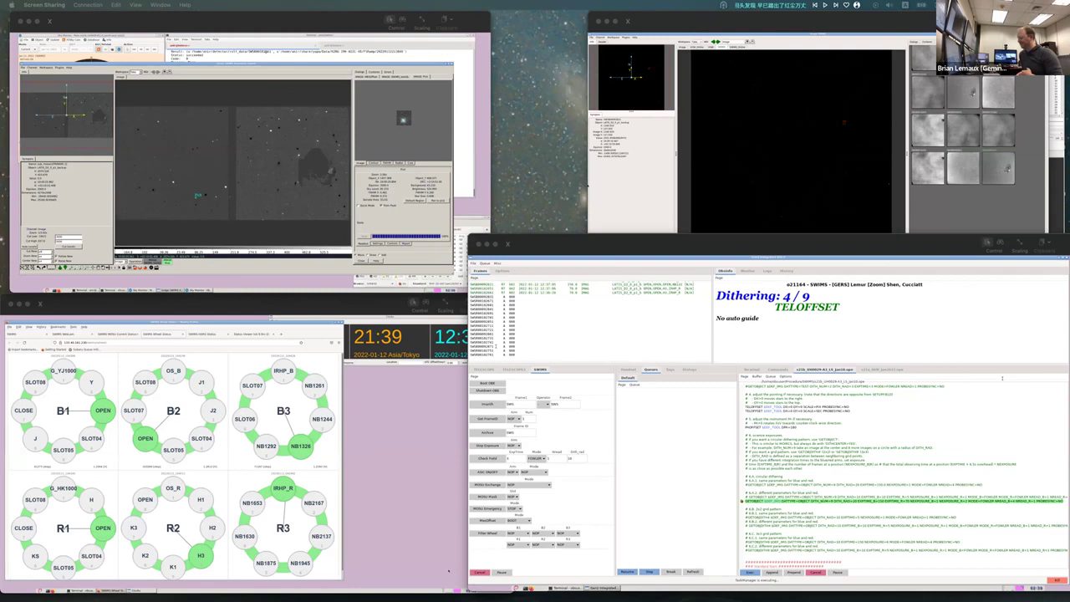
# Mark the backup LATIS target's definition line in the observation procedure file.
pyautogui.moveTo(448, 597)
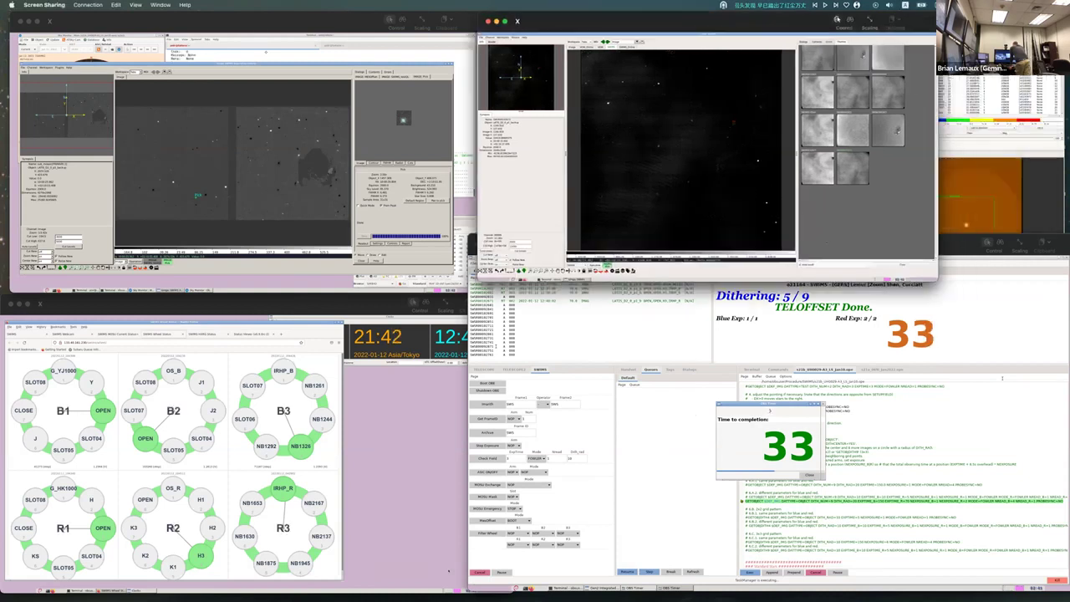
pyautogui.click(691, 527)
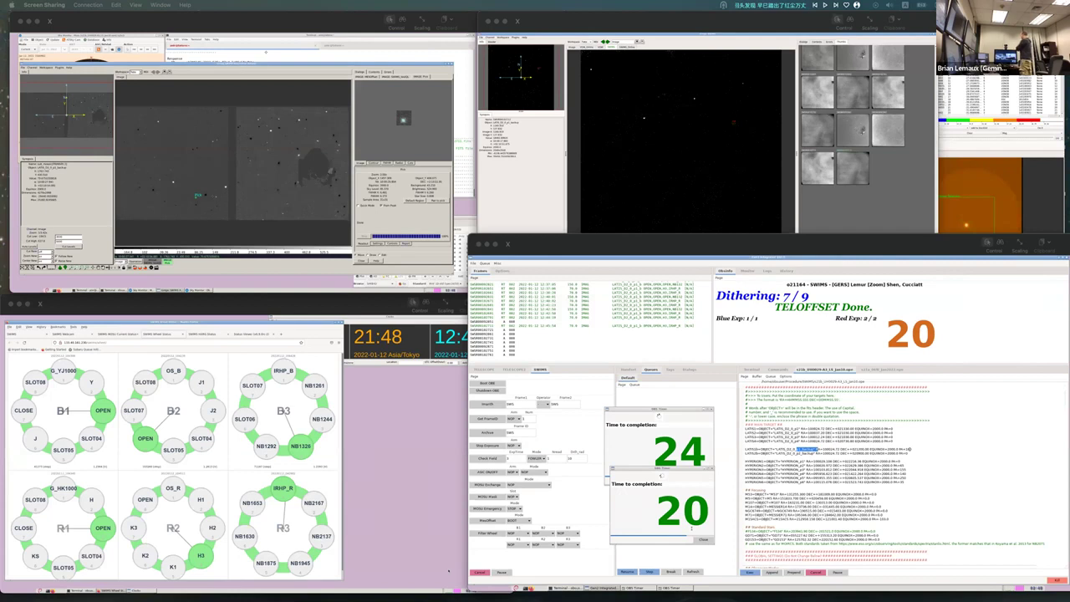
pyautogui.click(909, 449)
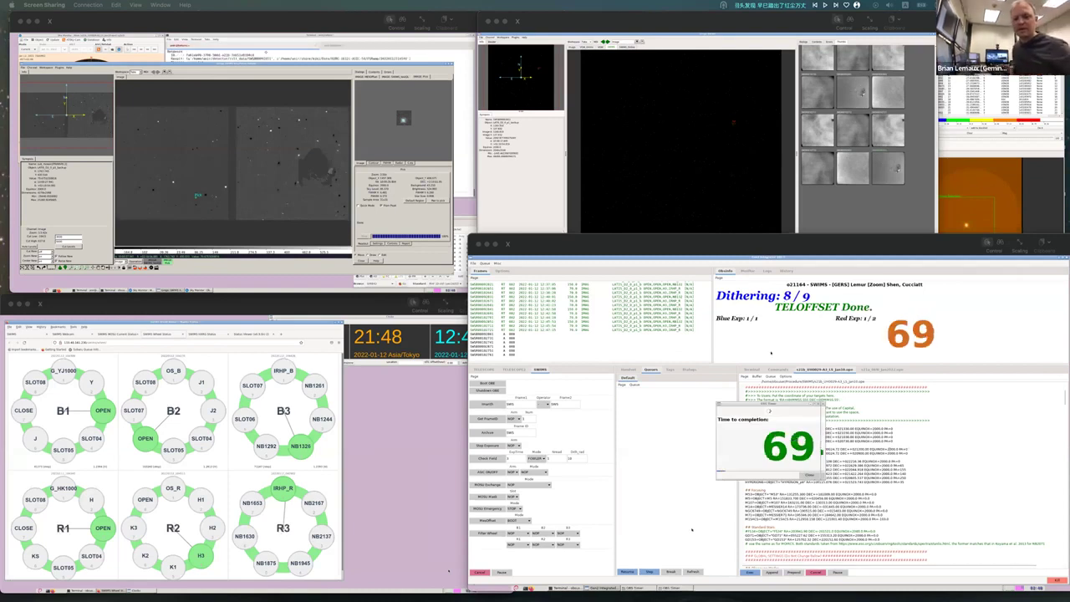
# Move the two exposure countdown windows off the observation procedure text.
pyautogui.moveTo(769, 410); pyautogui.dragTo(668, 426)
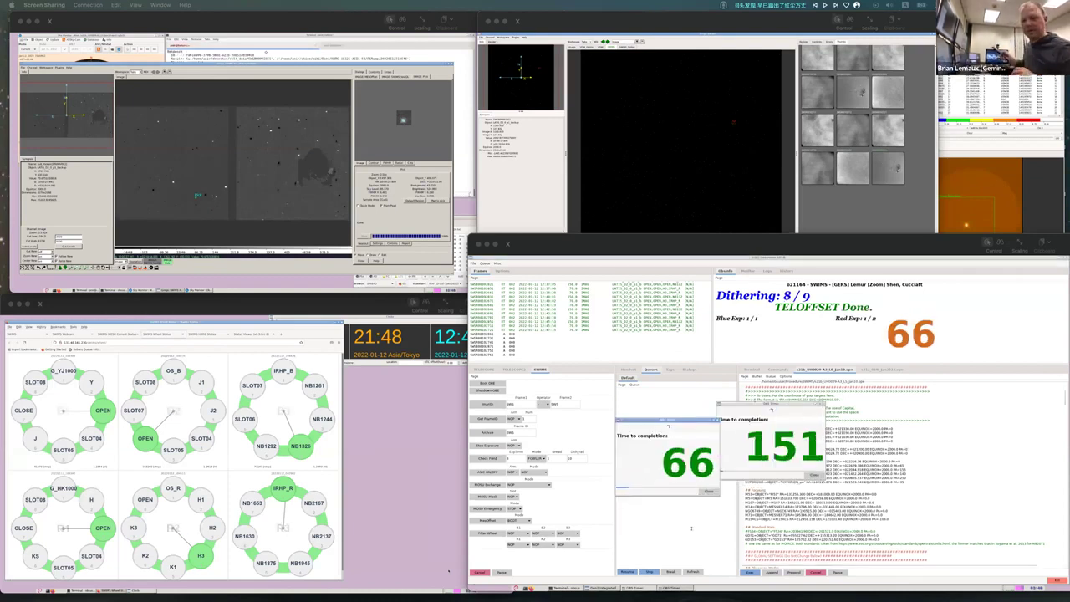
pyautogui.moveTo(770, 417); pyautogui.dragTo(670, 397)
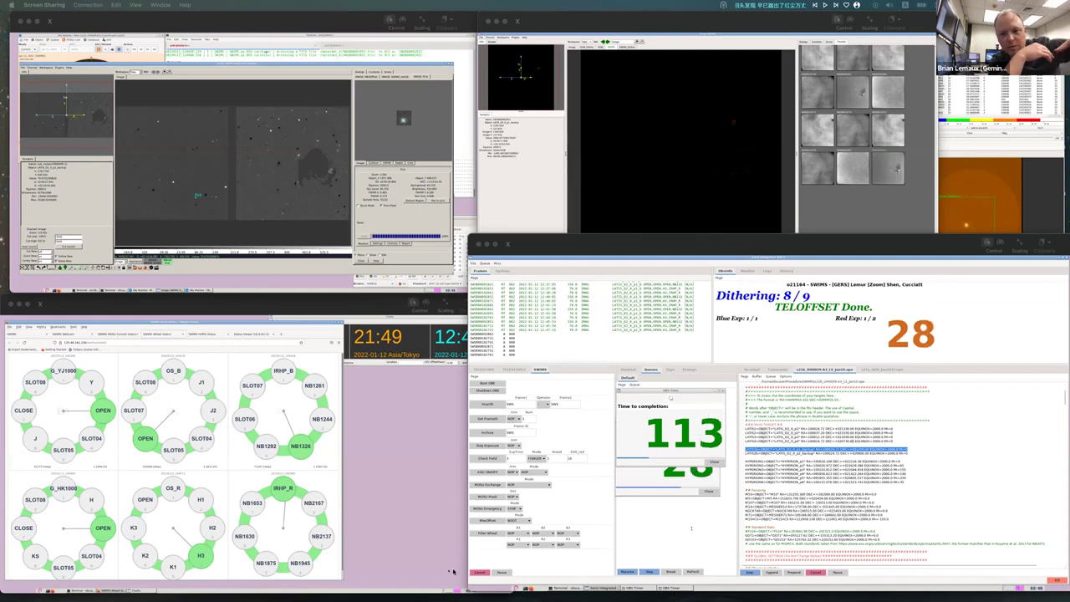
# Switch to Finder, go to the end of the S2Query_NB folder and open SWSB00089291.fits.
pyautogui.press('super+Tab')
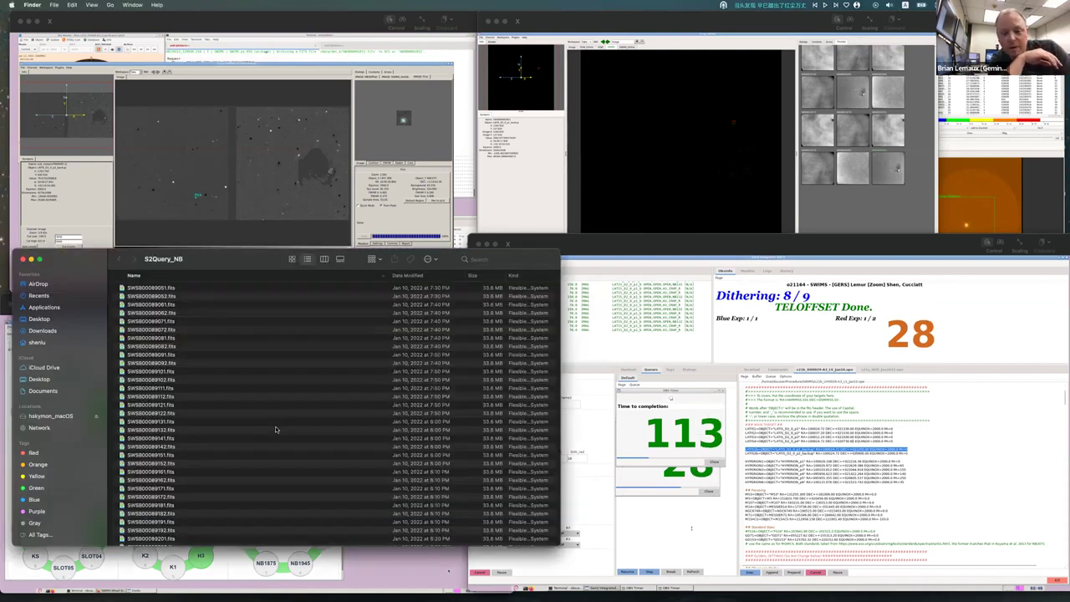
pyautogui.scroll(1, 211, 502)
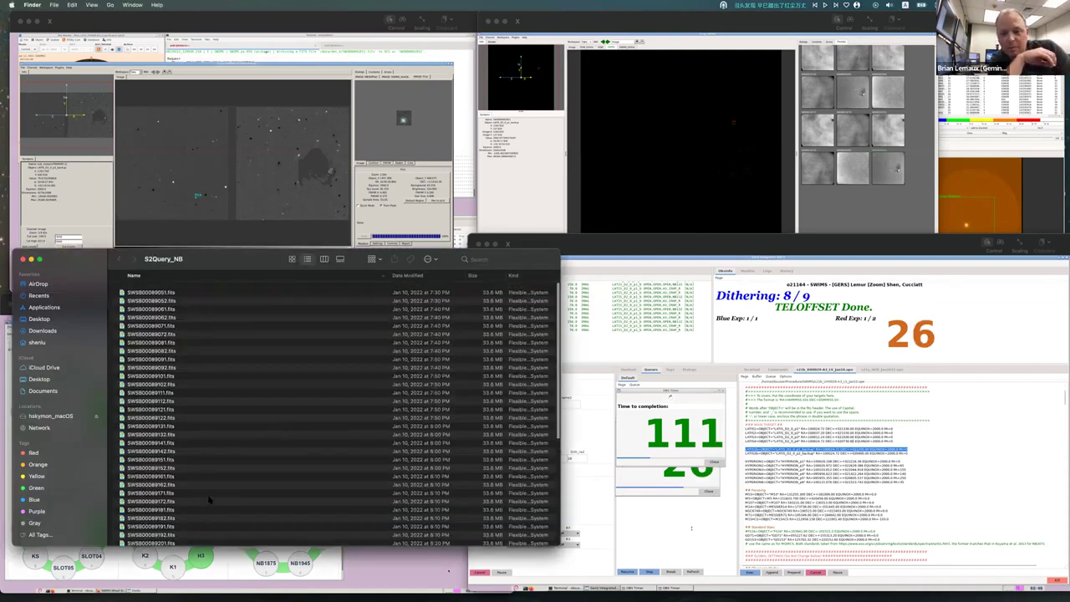
pyautogui.scroll(-8, 207, 494)
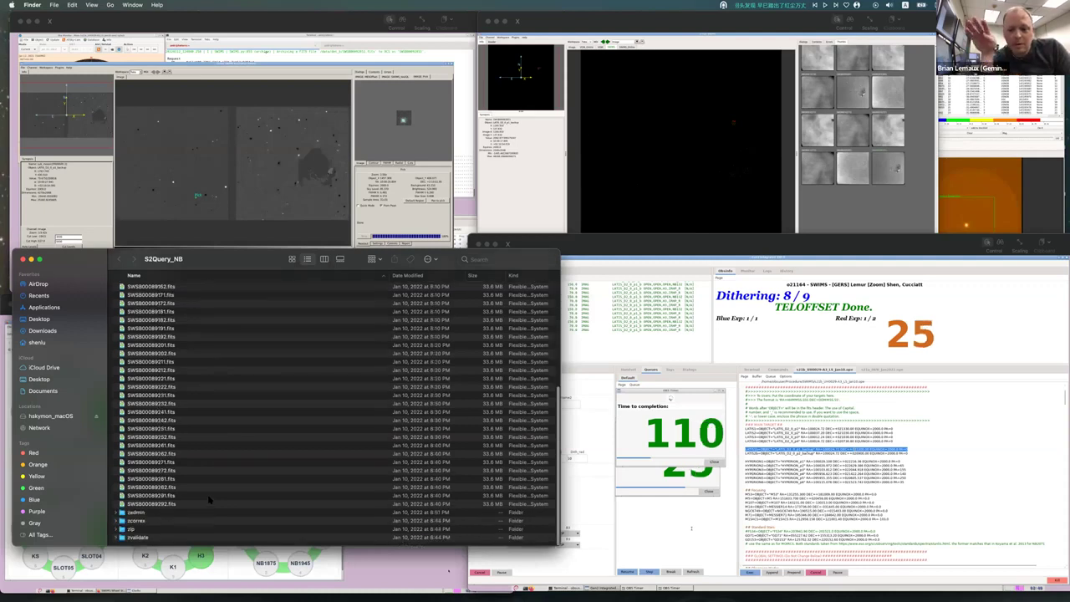
pyautogui.click(208, 495)
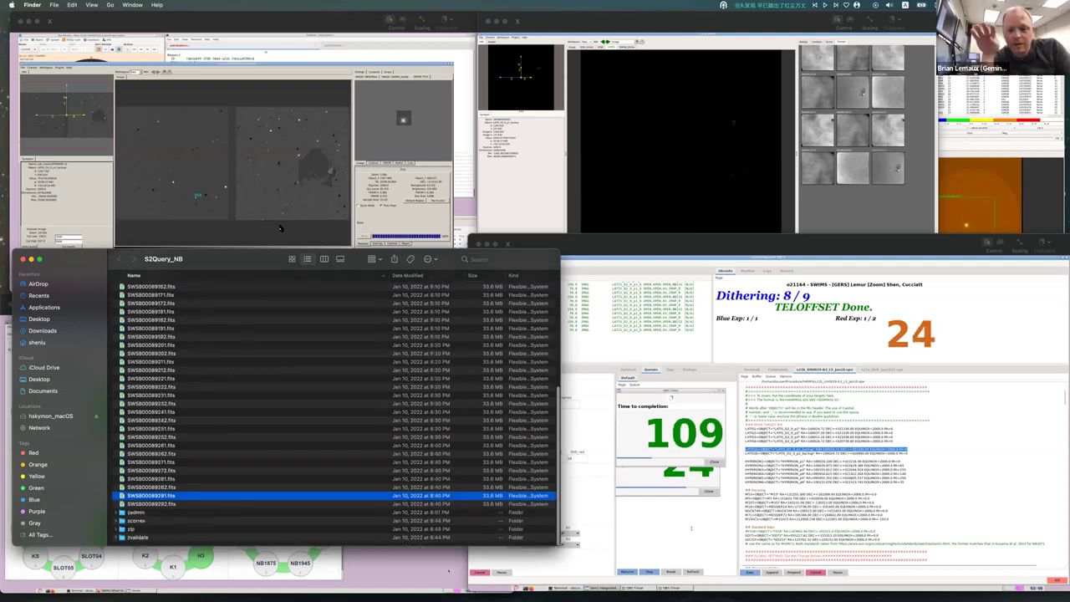
pyautogui.press('super+o')
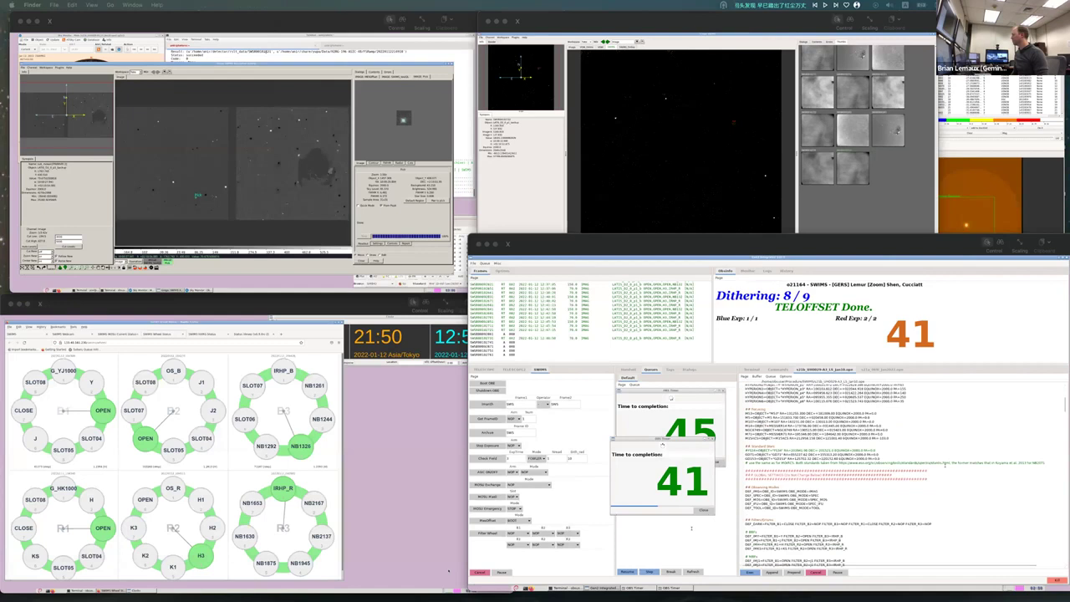
# Review the standard star, observing mode and filter definitions in the observation procedure file.
pyautogui.scroll(-3, 944, 464)
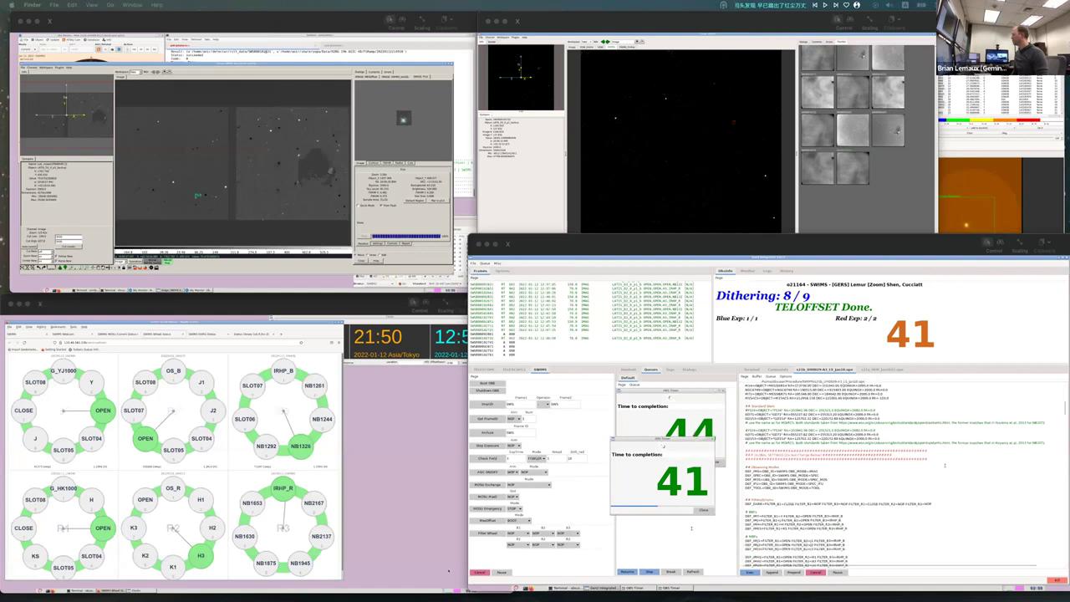
pyautogui.scroll(-3, 944, 465)
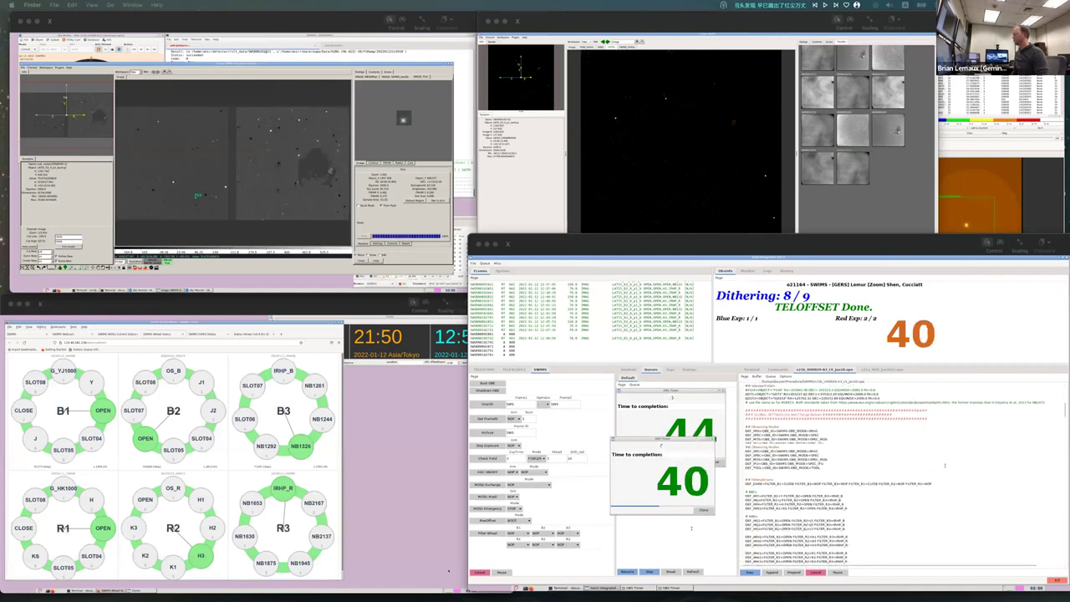
pyautogui.scroll(2, 945, 464)
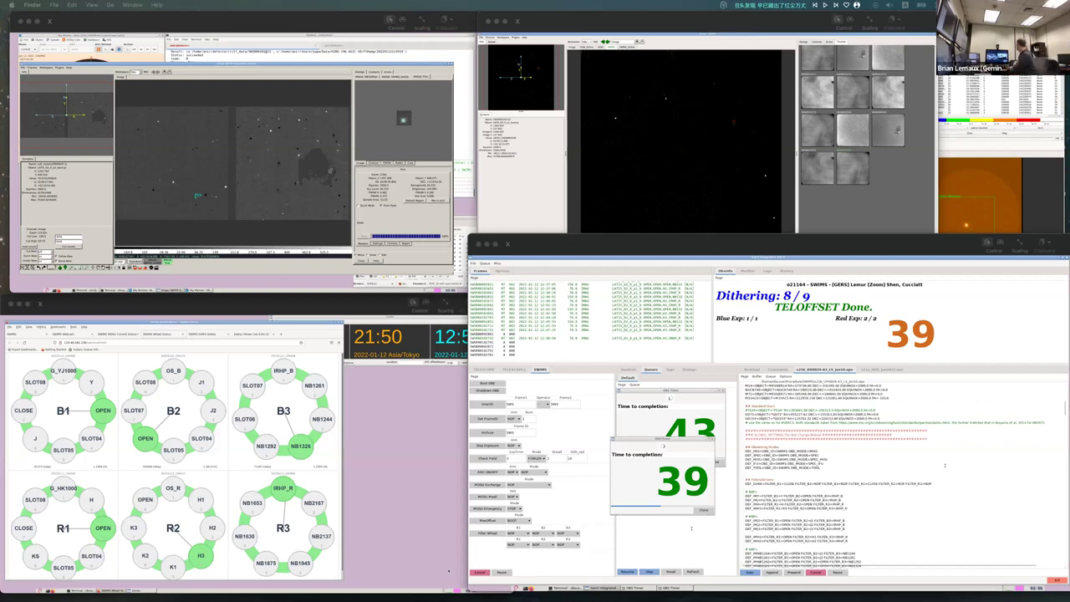
pyautogui.scroll(3, 945, 464)
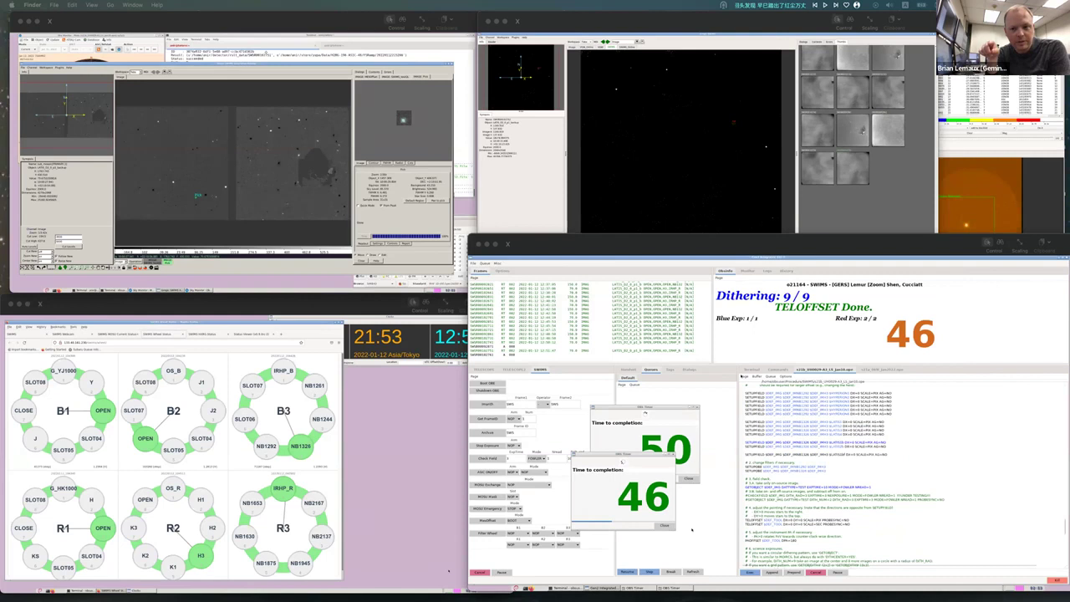
# Save the edited observation procedure file and confirm the save.
pyautogui.hotkey('ctrl', 's')
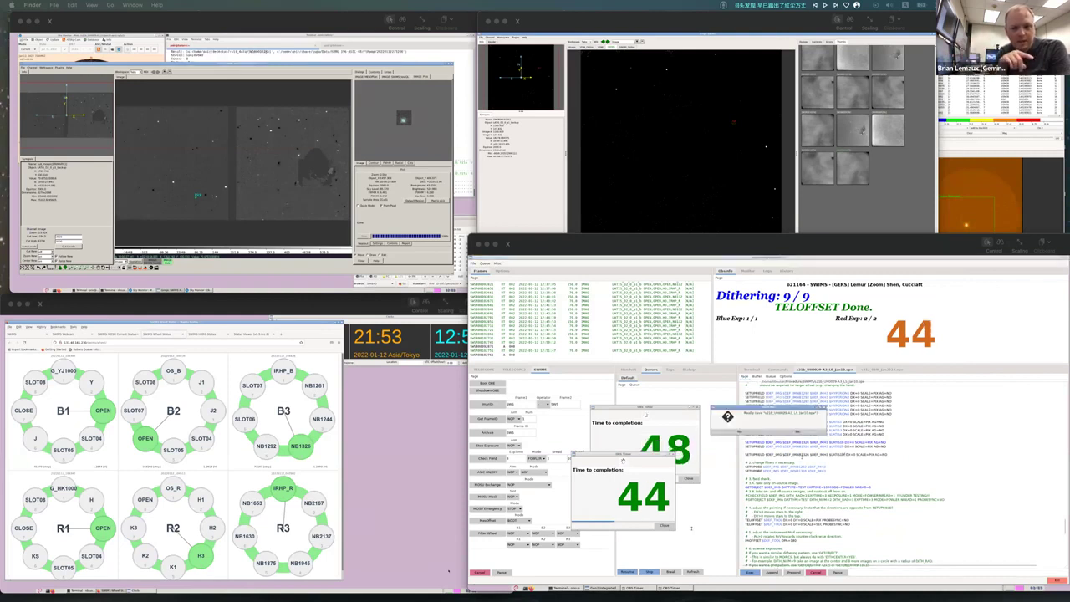
pyautogui.press('Return')
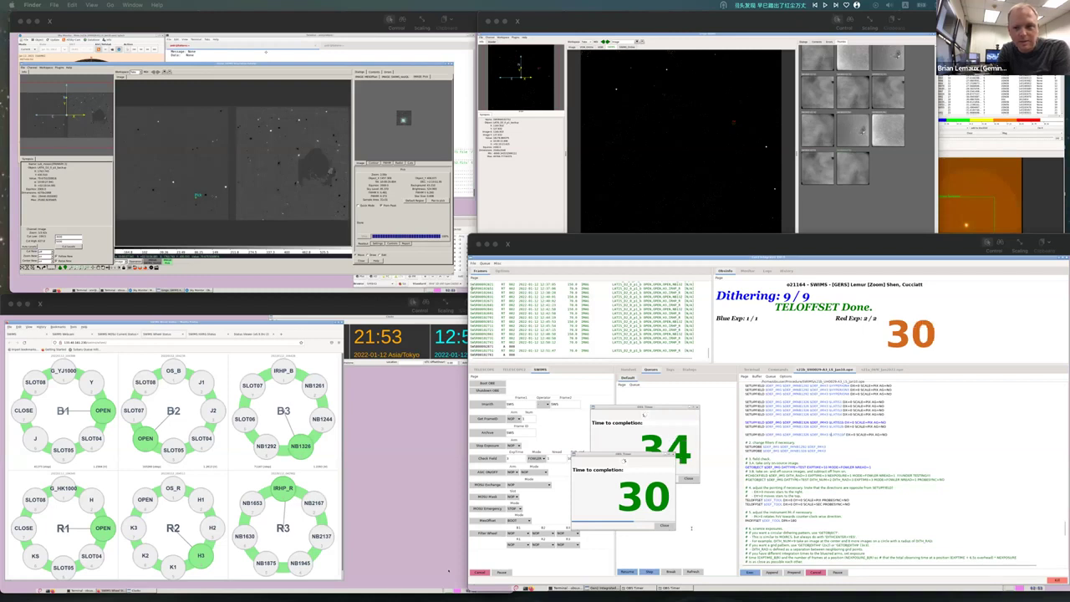
pyautogui.click(473, 264)
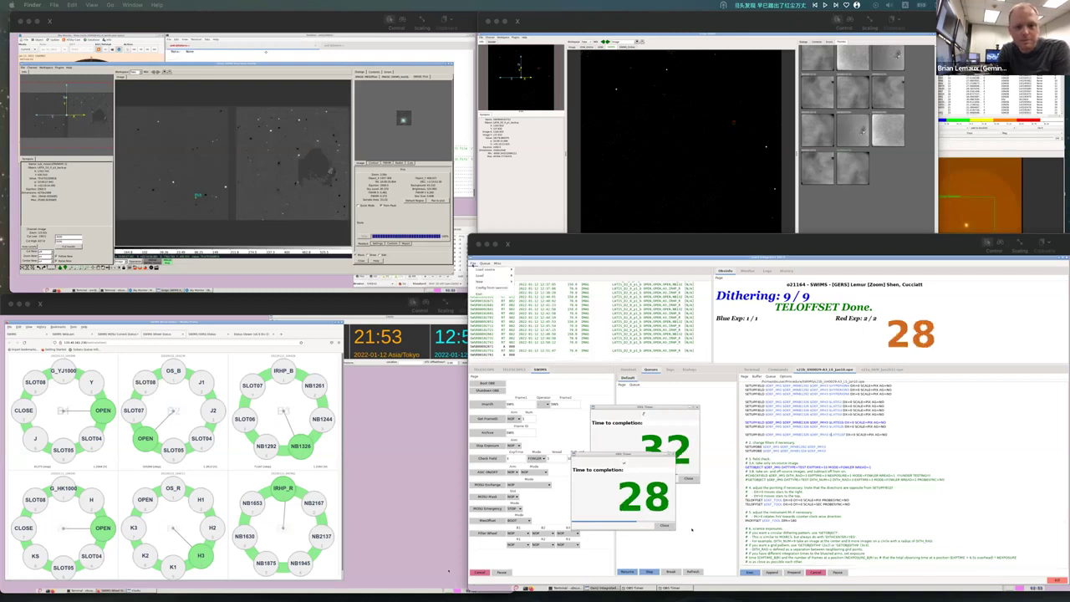
pyautogui.moveTo(481, 270)
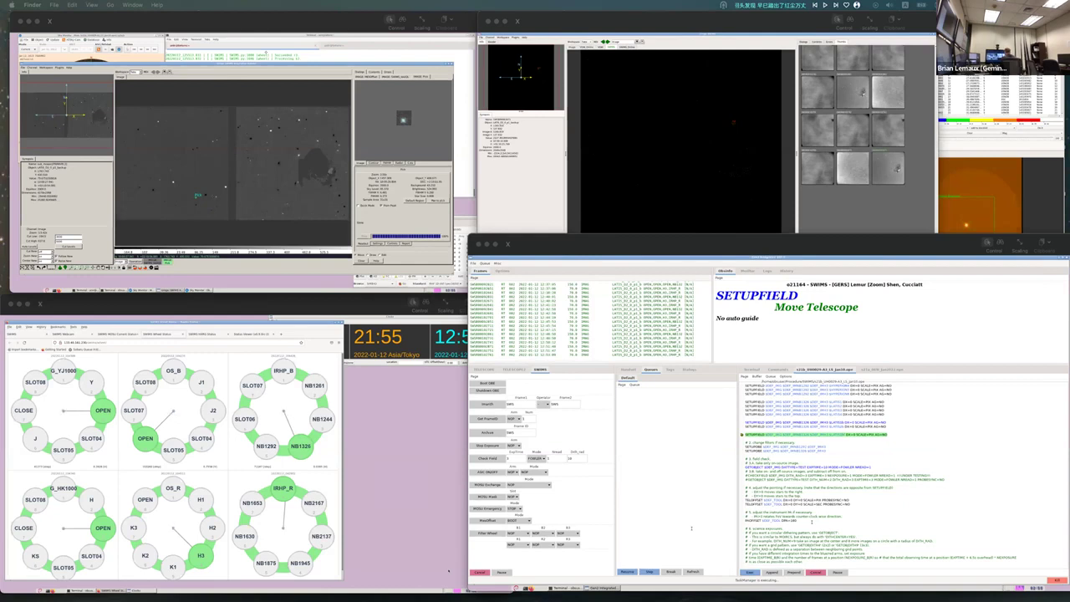
pyautogui.click(501, 271)
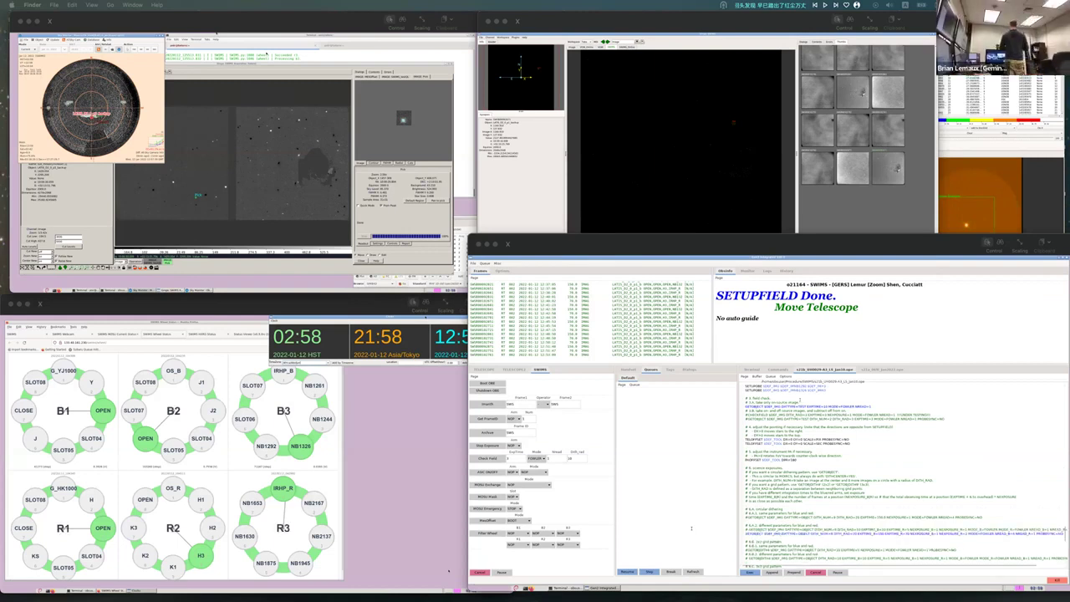
pyautogui.hotkey('ctrl', 'Up')
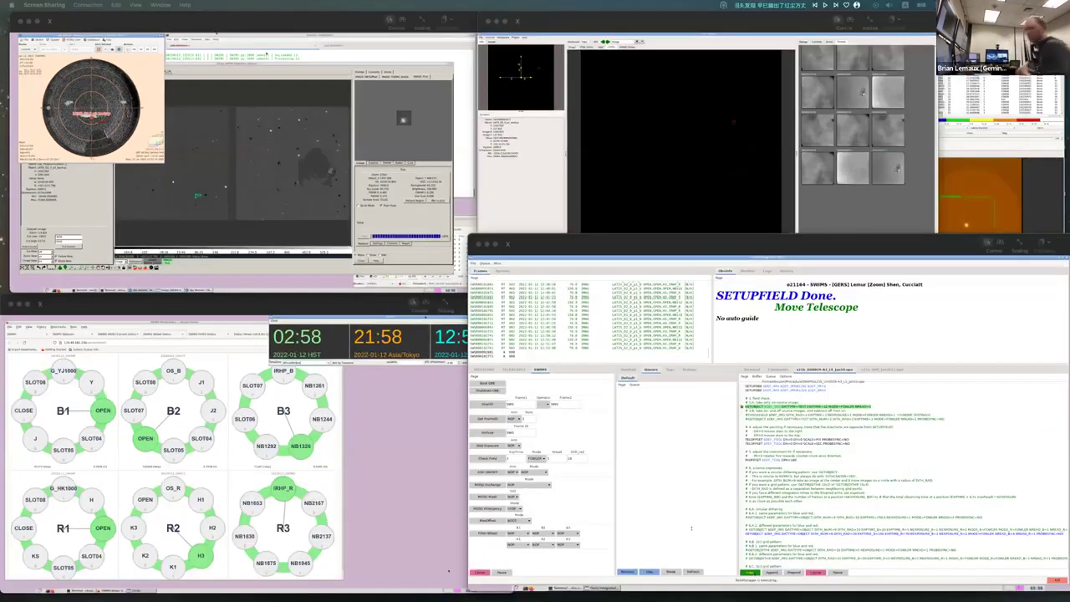
pyautogui.click(505, 496)
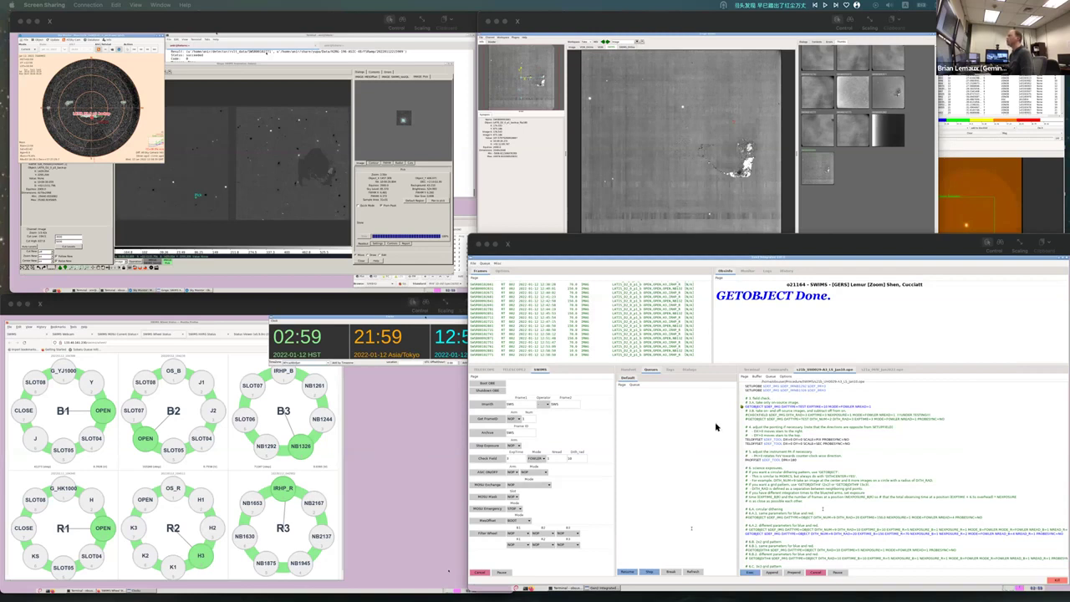
# Switch to Acrobat Reader and examine the LATIS_D2_0_p1_backup finding chart in FC_LATIS_Jan10.pdf.
pyautogui.press('super+Tab')
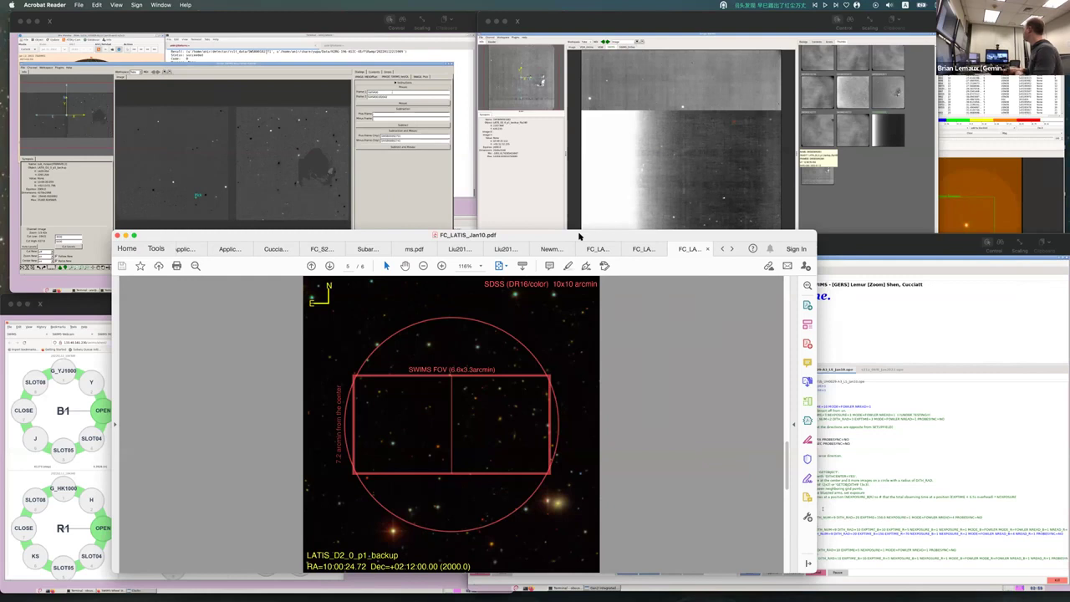
pyautogui.moveTo(579, 236); pyautogui.dragTo(448, 571)
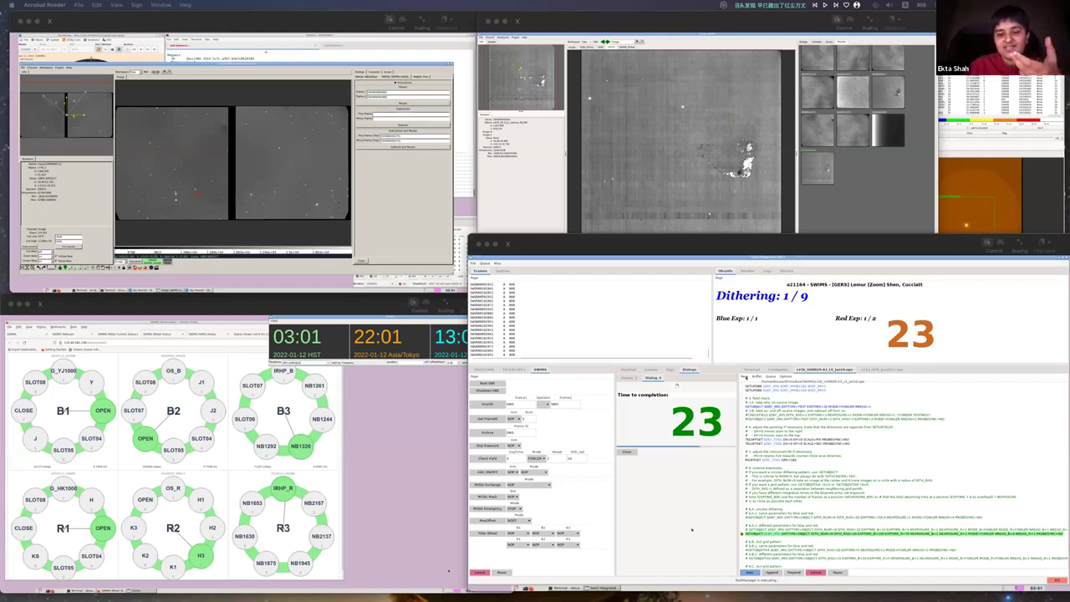
pyautogui.click(742, 377)
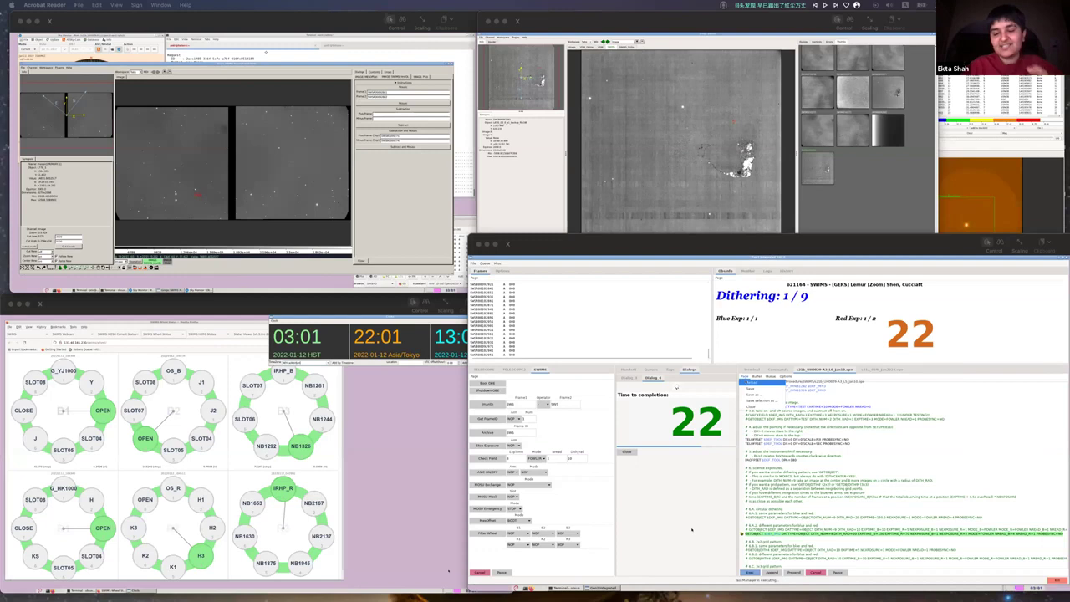
pyautogui.press('Escape')
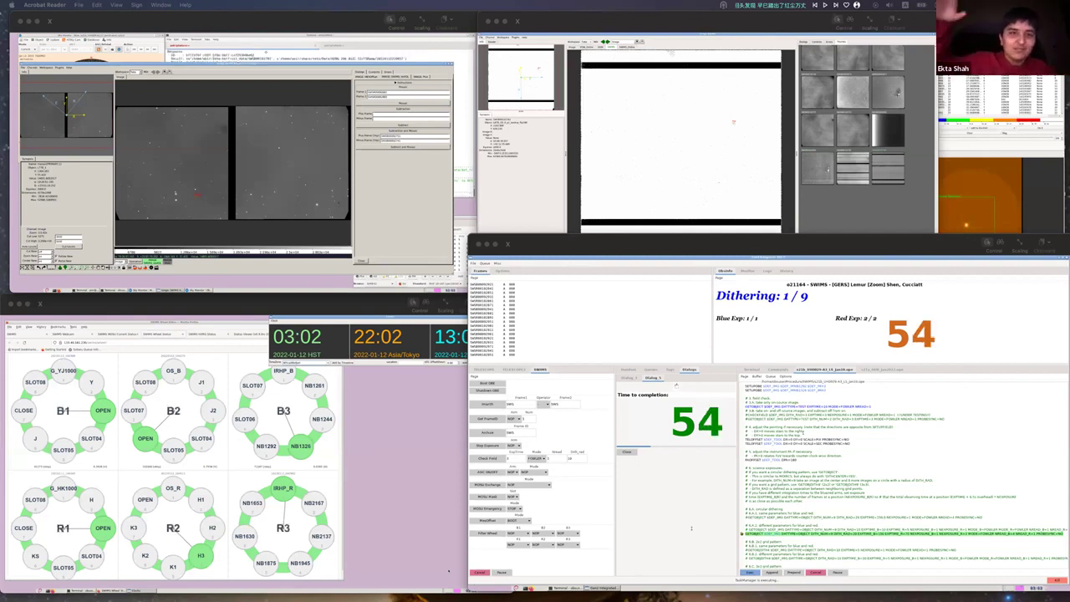
pyautogui.click(448, 571)
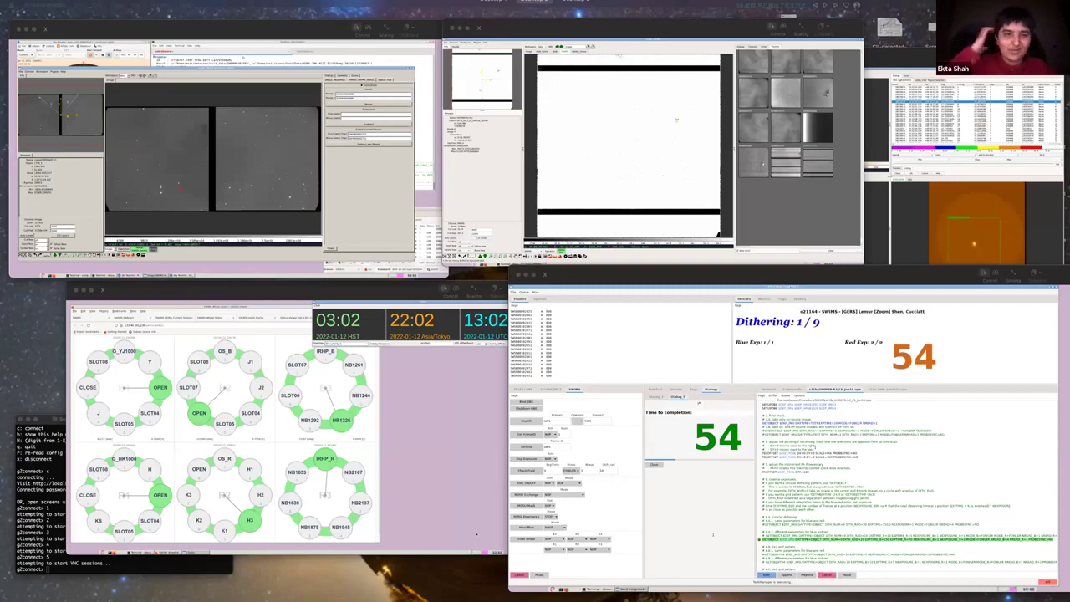
pyautogui.click(477, 533)
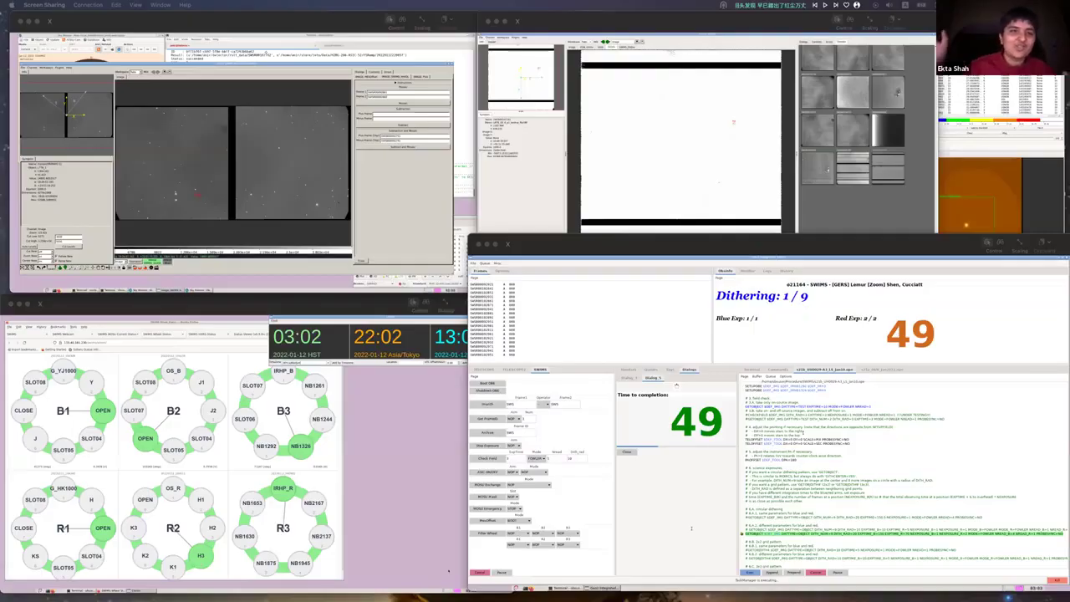
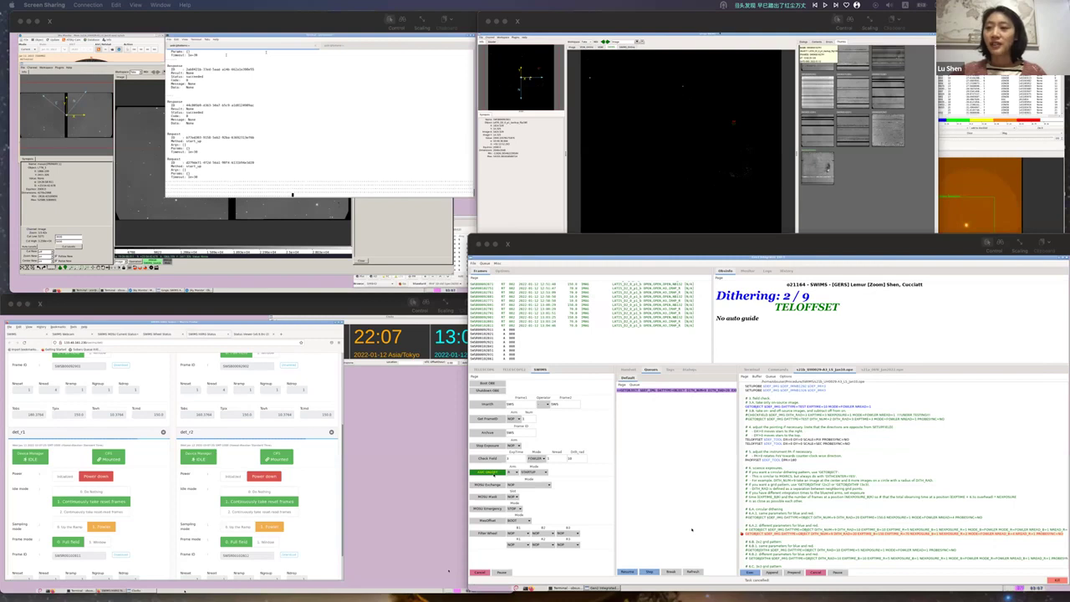
# Examine the sampling, frame mode and exposure settings above the det_r1 section on the detector status page.
pyautogui.scroll(2, 146, 450)
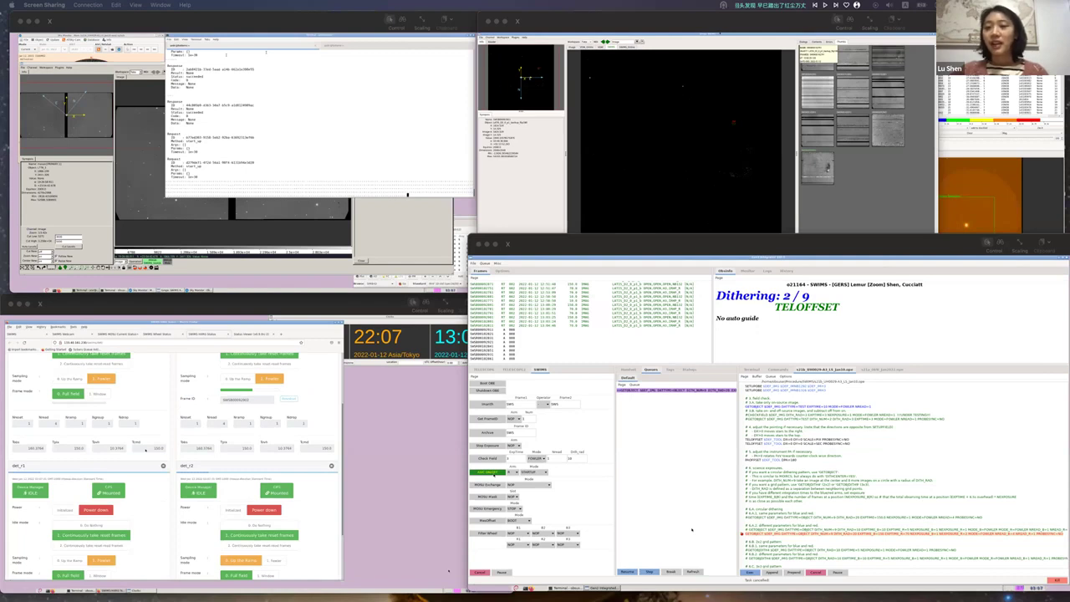
pyautogui.scroll(1, 146, 449)
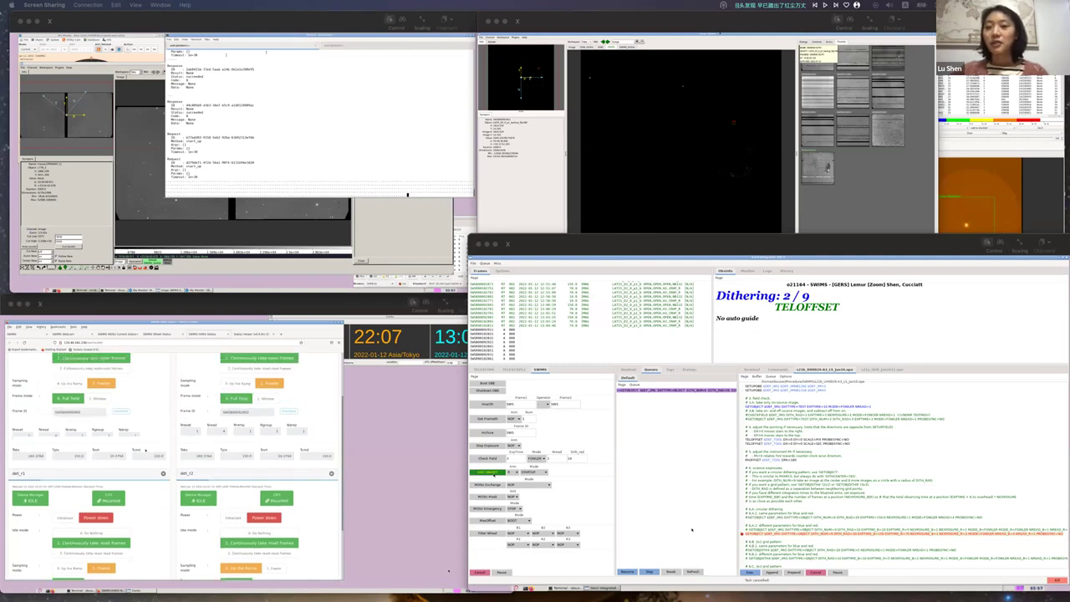
pyautogui.scroll(2, 145, 449)
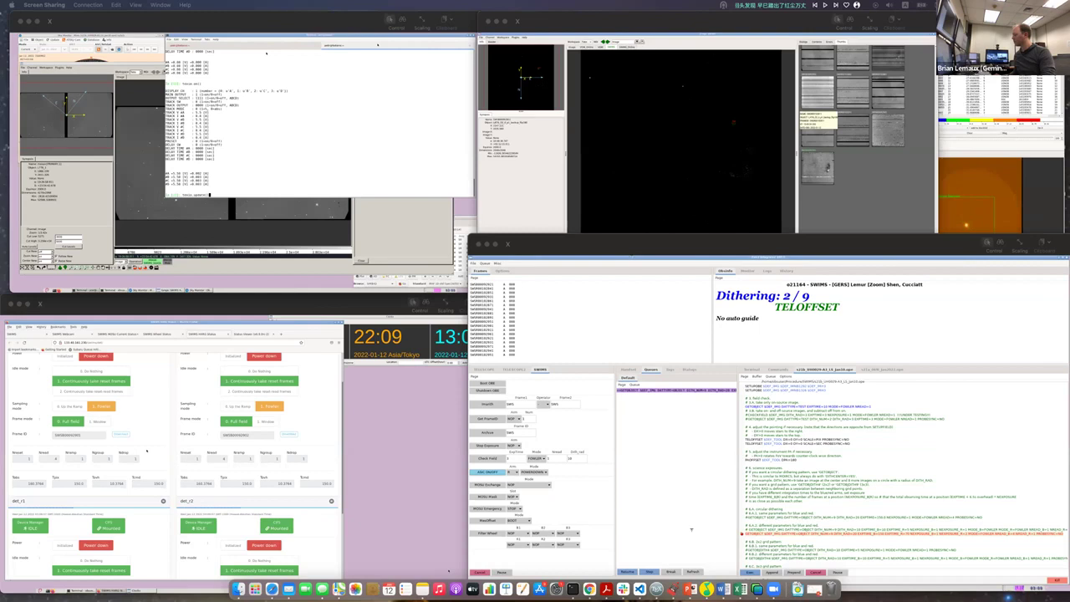
# Run the command entered in the instrument terminal and open the logs of the observation control window.
pyautogui.press('Return')
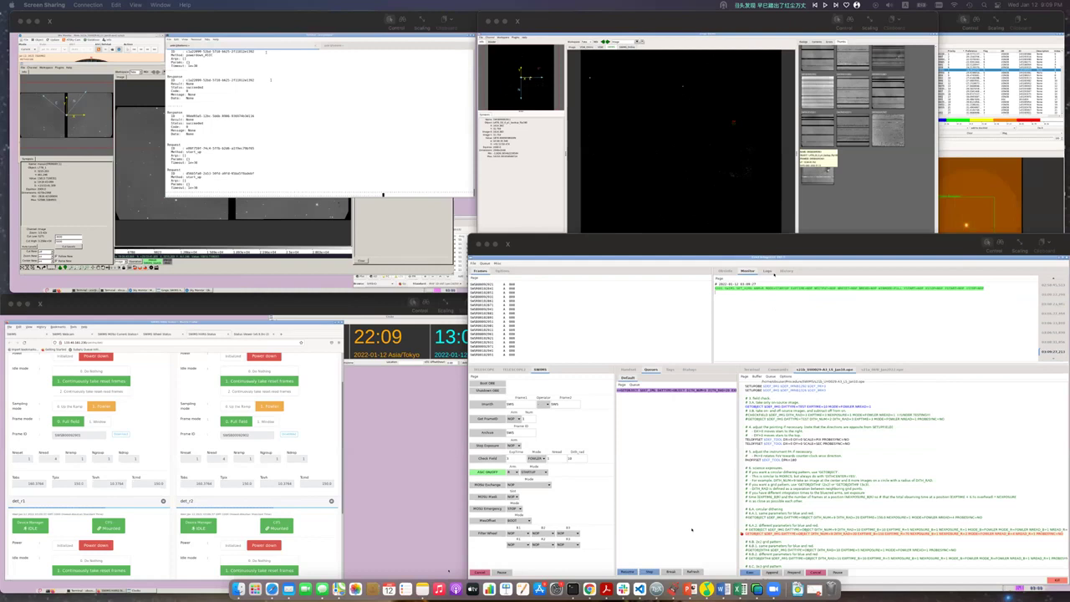
pyautogui.click(767, 270)
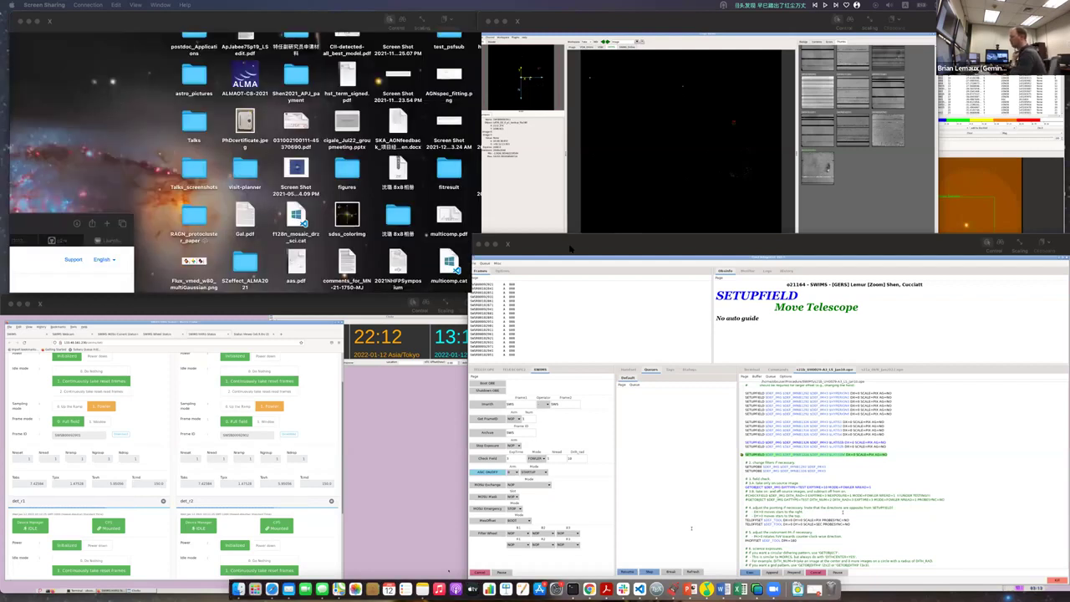
pyautogui.hotkey('ctrl', 'Left')
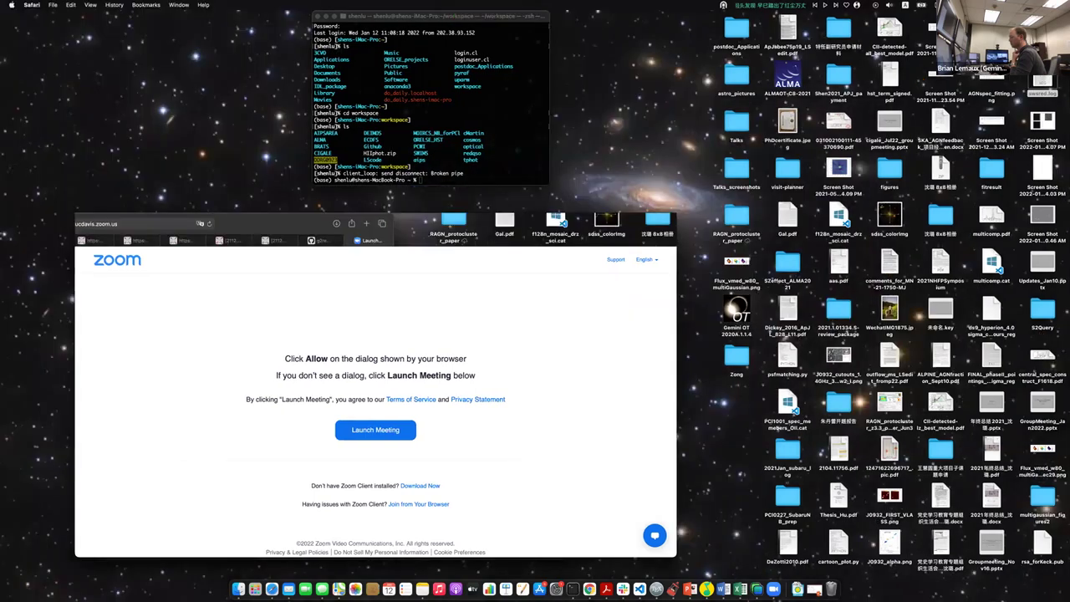
pyautogui.hotkey('ctrl', 'Right')
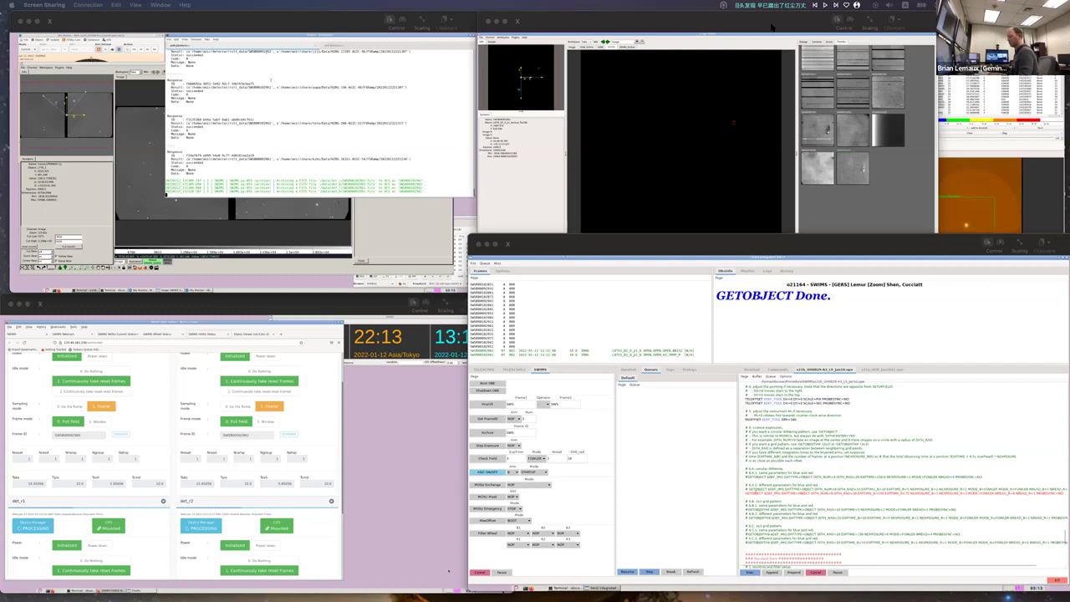
# Bring the SWIMS image viewer window forward and reposition it, and shift the observation control window slightly to line up beneath it.
pyautogui.click(771, 27)
pyautogui.doubleClick(770, 26)
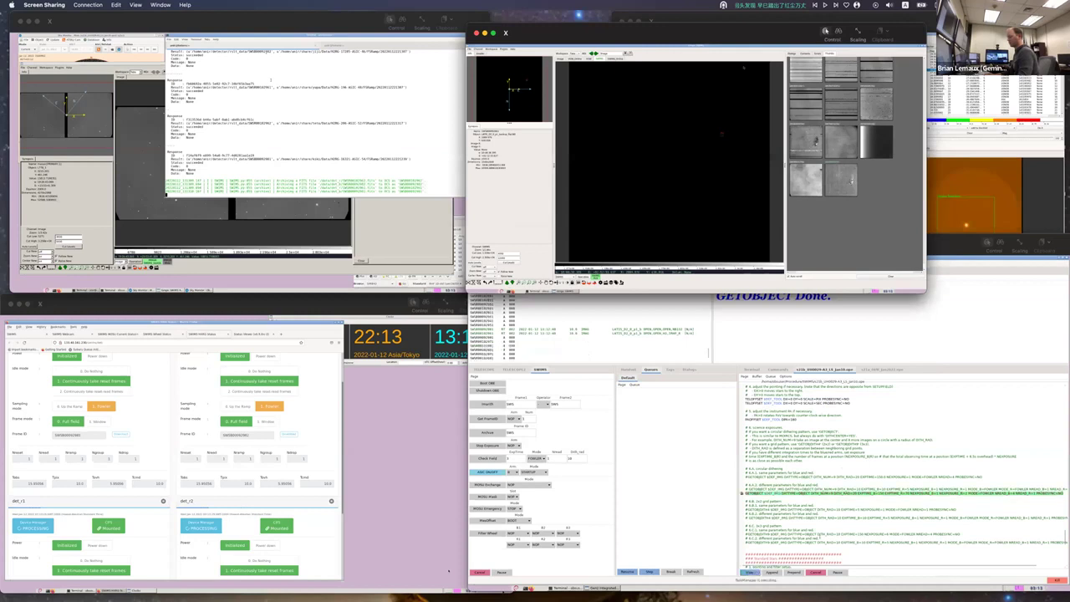
pyautogui.moveTo(505, 33); pyautogui.dragTo(526, 20)
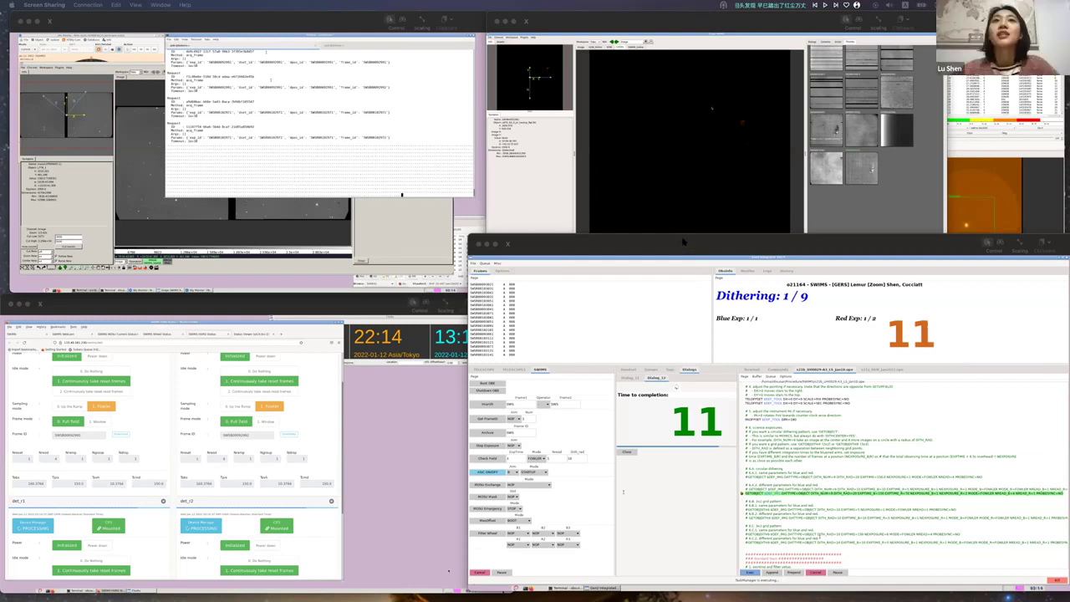
pyautogui.moveTo(683, 240); pyautogui.dragTo(671, 242)
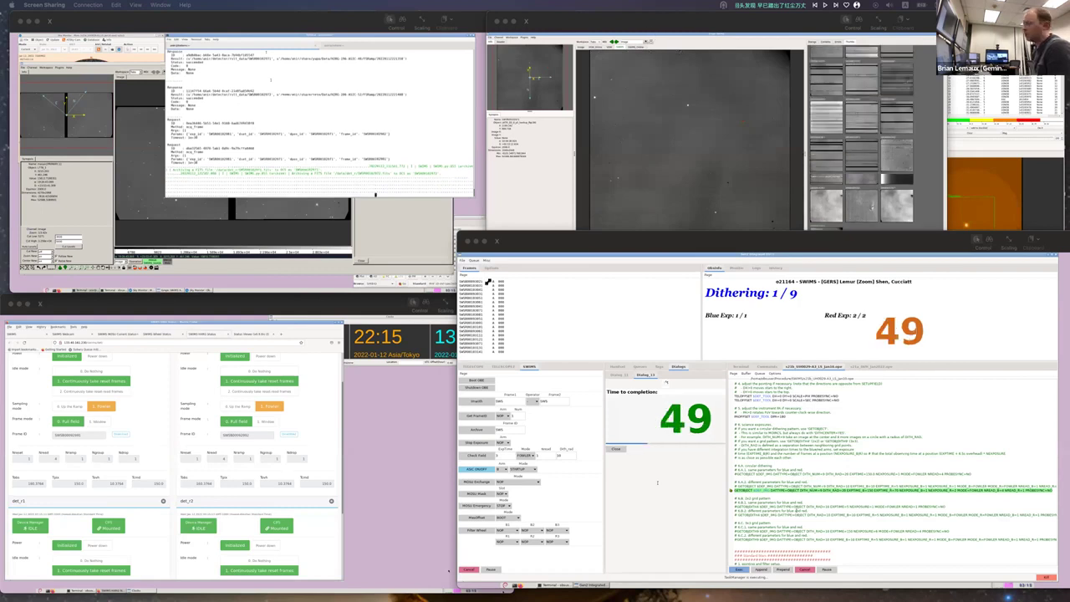
pyautogui.click(483, 280)
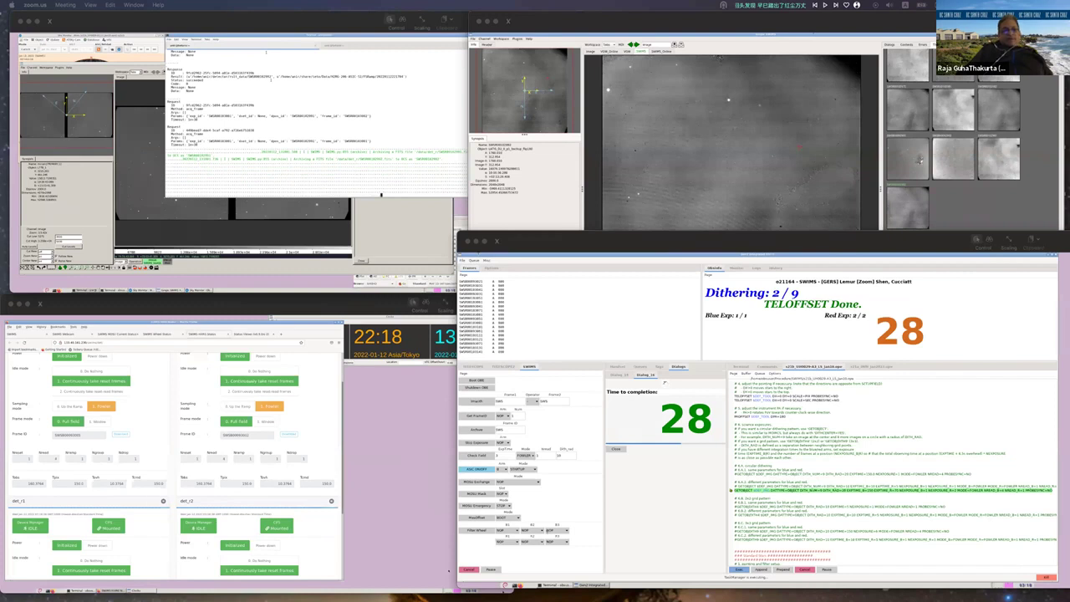
# Inspect the latest dithered exposure in the image viewer, return to the observation control window, and check a curve on the temperature plot.
pyautogui.click(411, 195)
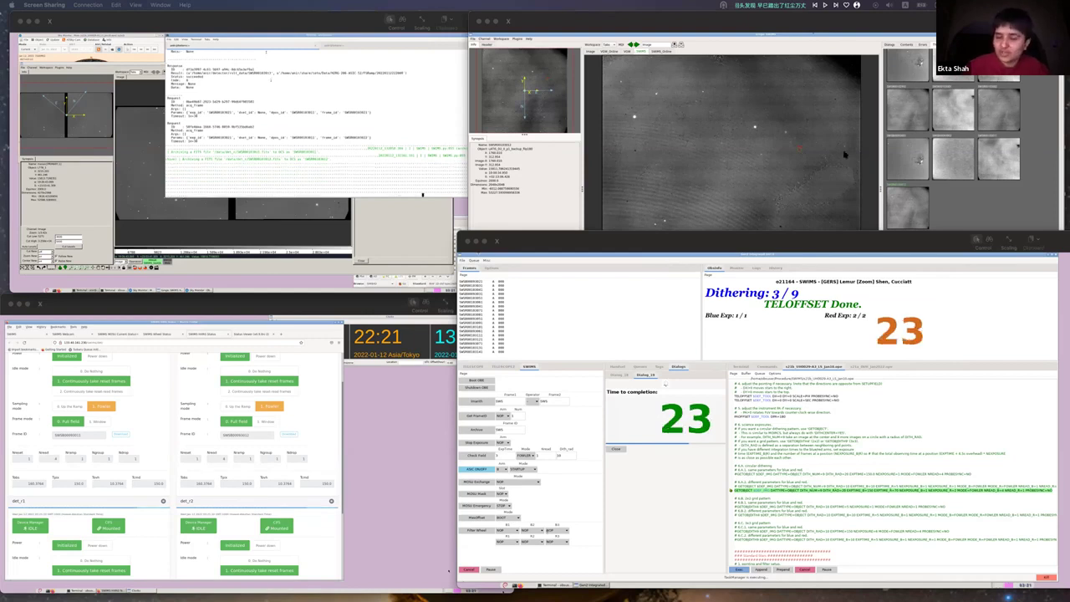
pyautogui.click(840, 195)
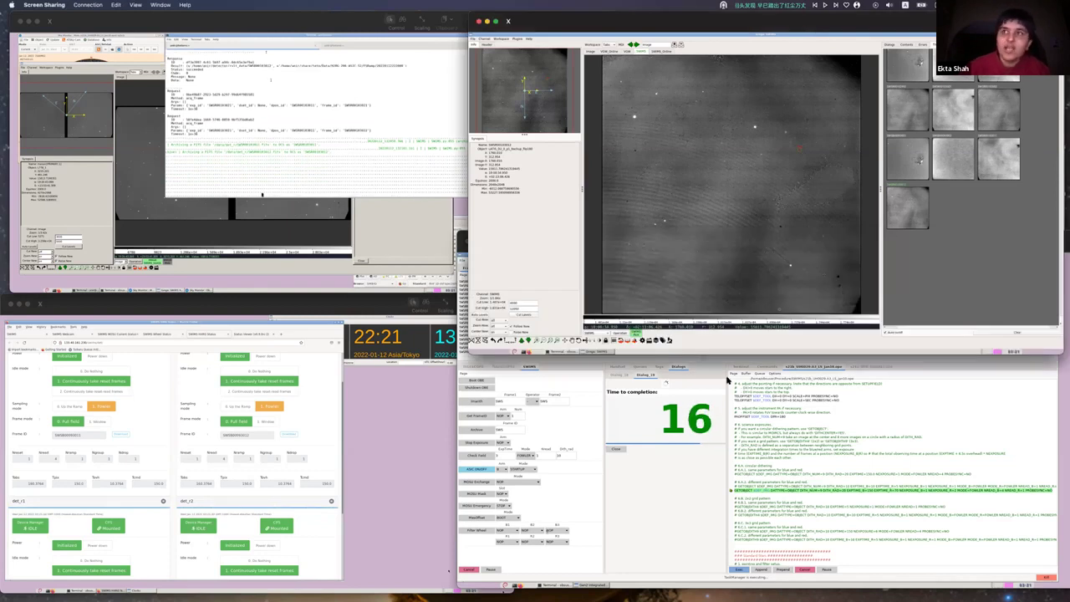
pyautogui.click(570, 585)
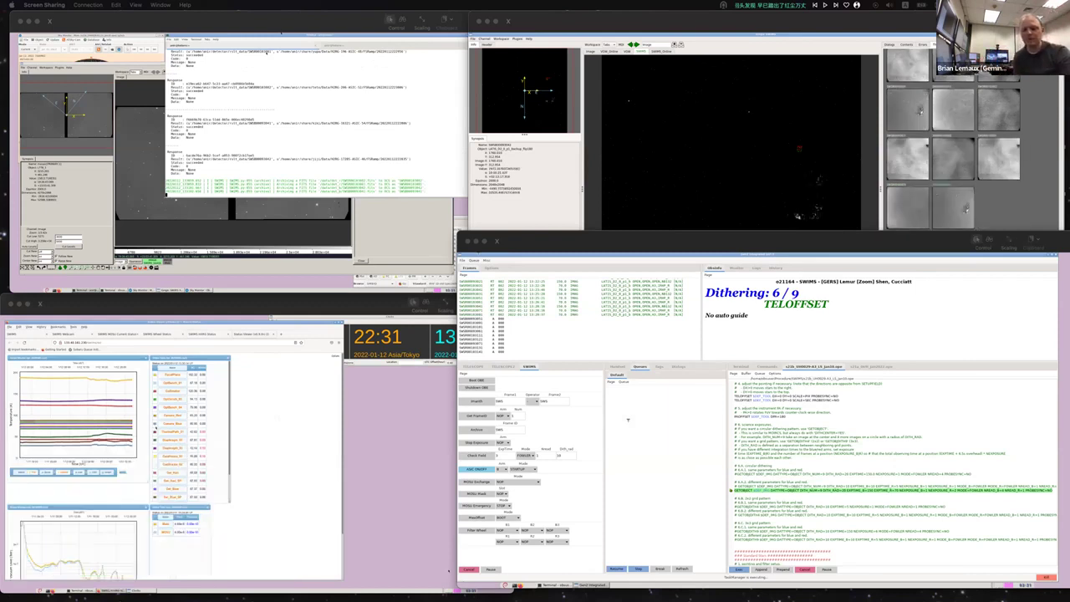
pyautogui.moveTo(133, 427)
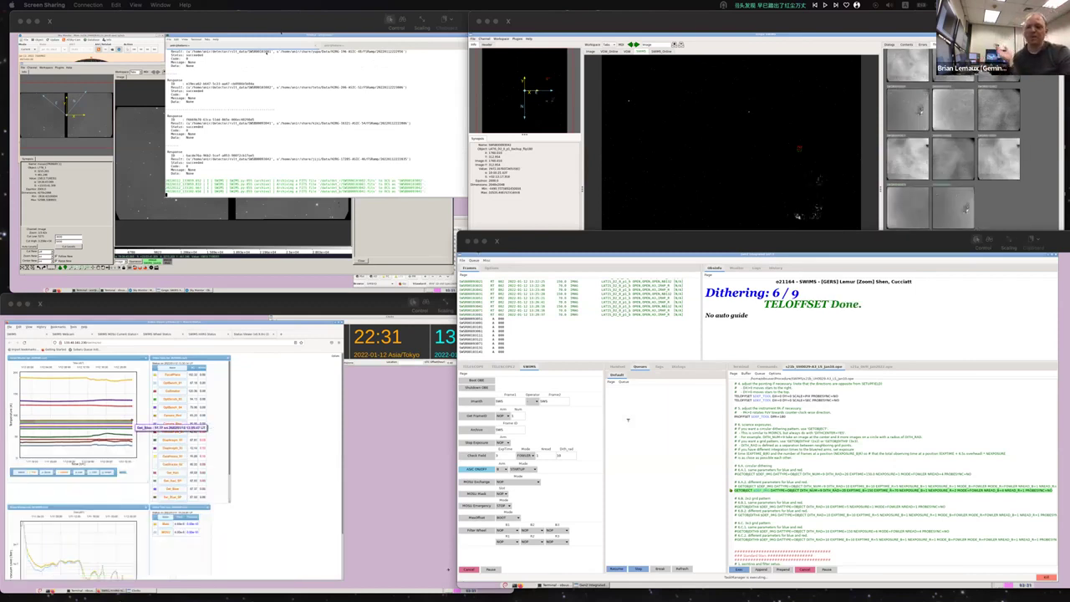
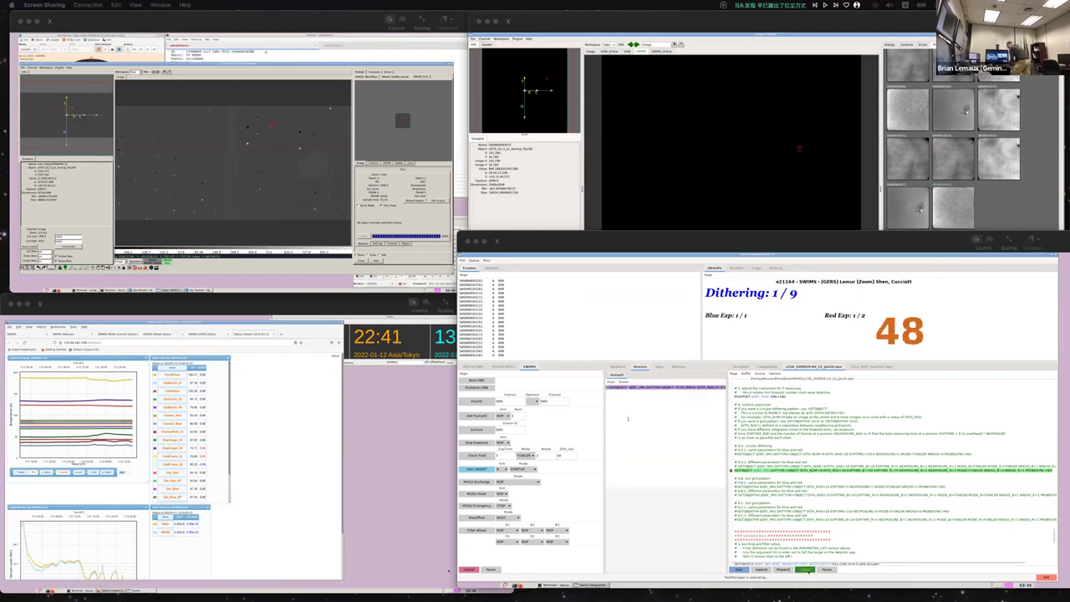
# Edit the LATIS backup entries in the procedure file's target list, entering RA=100024.72, DEC=+020900.00 and EQUINOX=2000.0.
pyautogui.moveTo(1054, 535); pyautogui.dragTo(1045, 426)
pyautogui.scroll(5, 1044, 427)
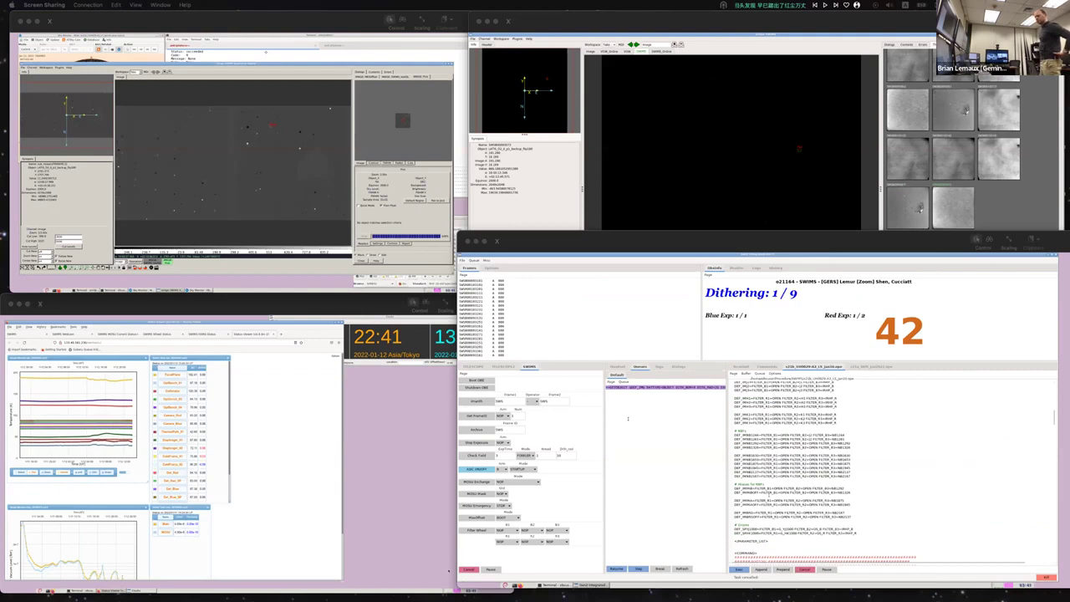
pyautogui.scroll(3, 794, 468)
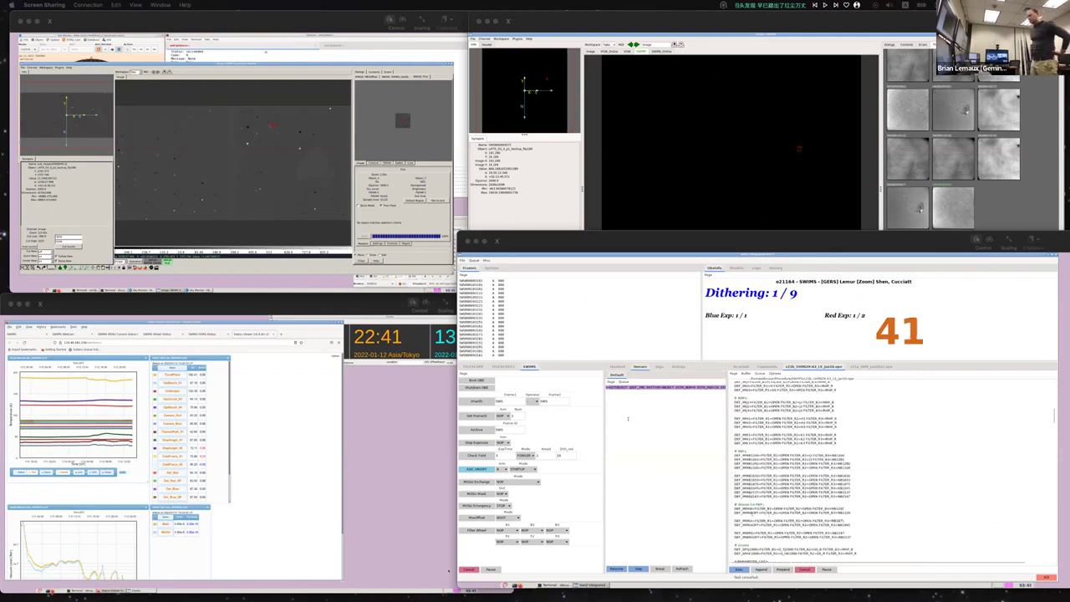
pyautogui.scroll(5, 884, 468)
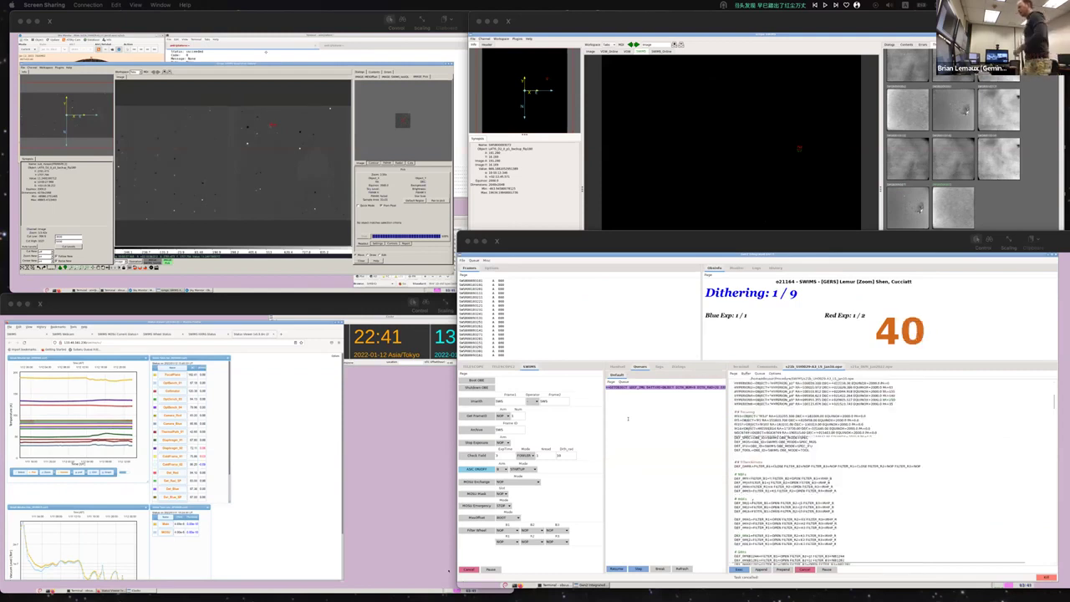
pyautogui.scroll(5, 884, 468)
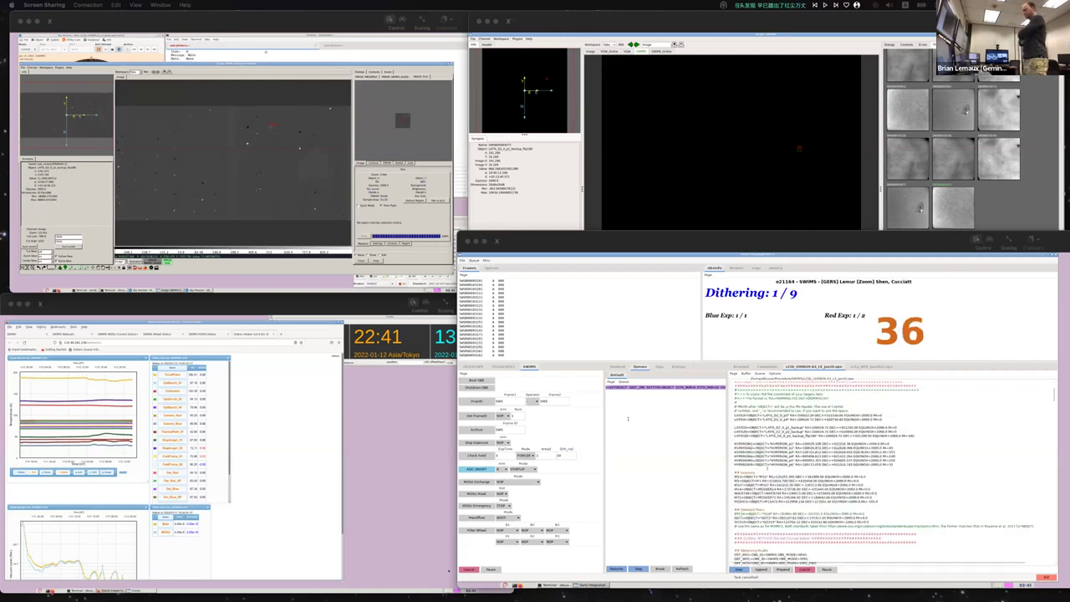
pyautogui.scroll(3, 884, 468)
pyautogui.moveTo(734, 452); pyautogui.dragTo(898, 452)
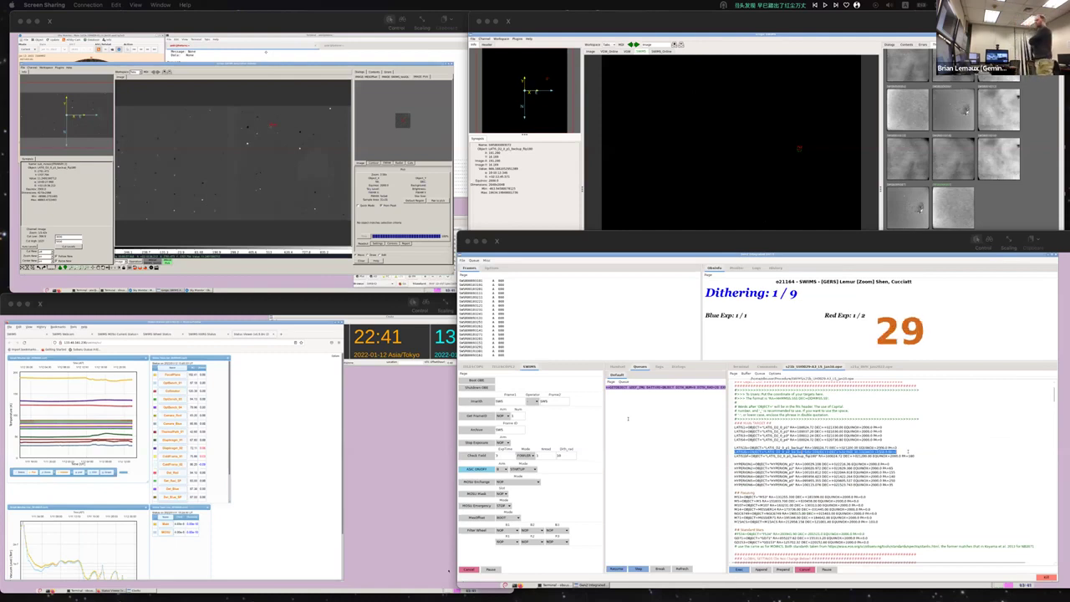
pyautogui.click(907, 451)
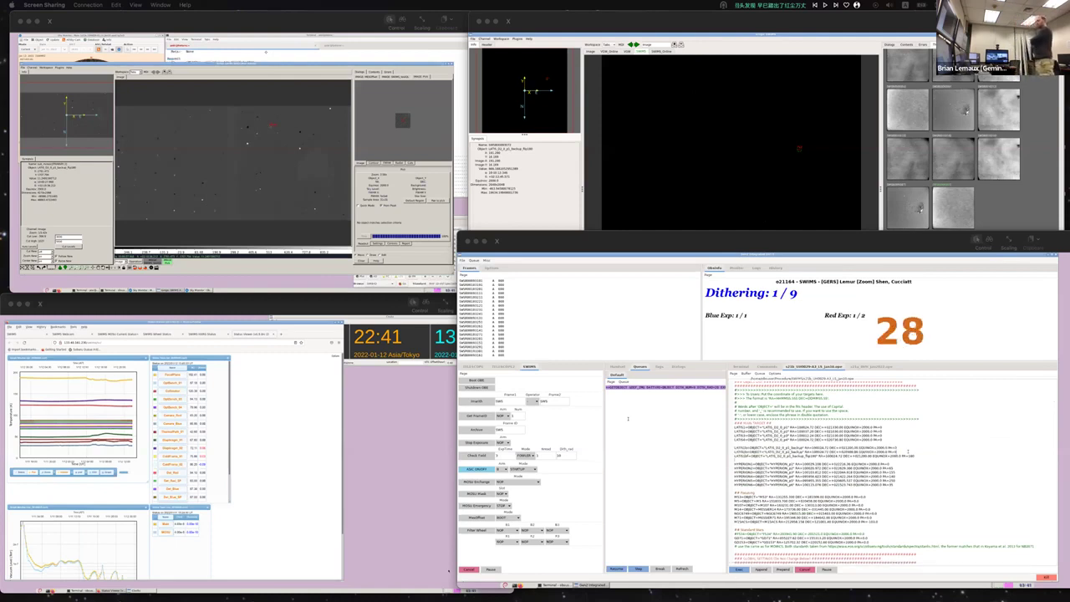
pyautogui.press('Return')
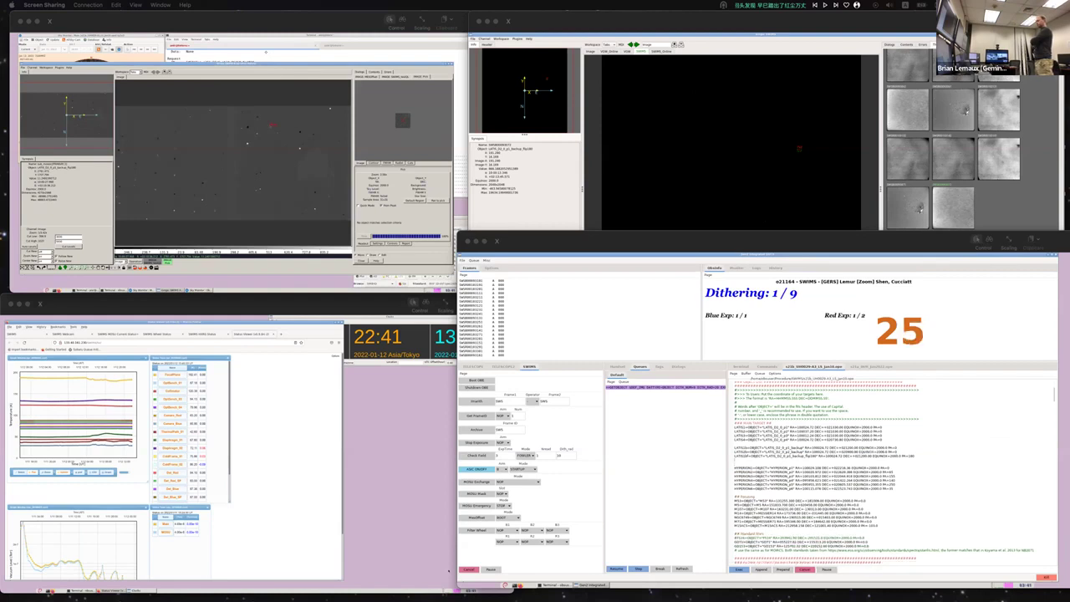
pyautogui.write('LATG3=OBJECT="LATG_D2_0_p1_backup" RA=100024.72 DEC=+020900.00 EQUINOX=2000.0 M=+0')
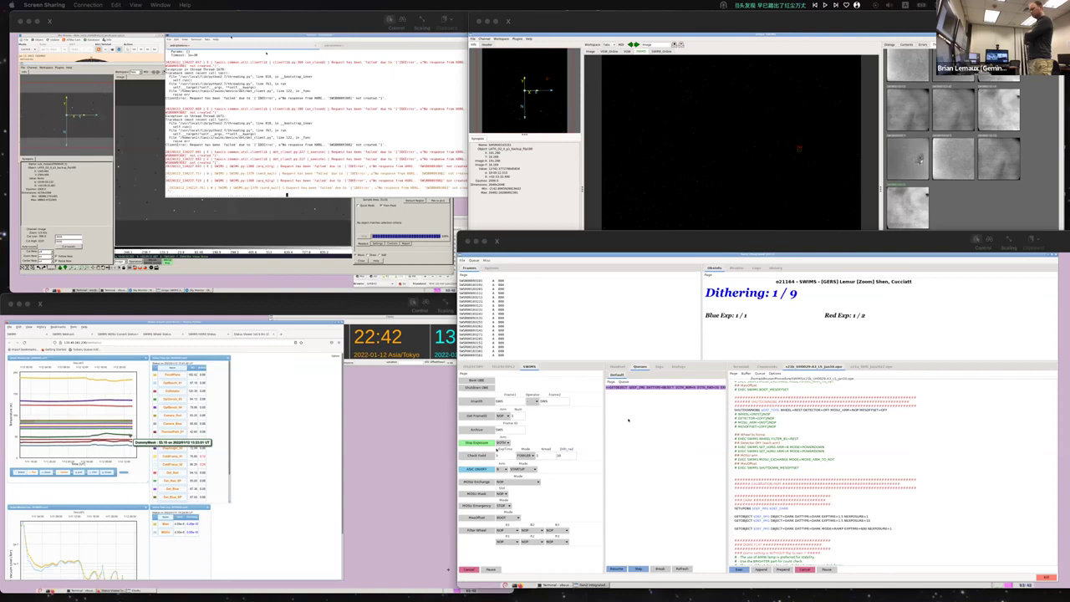
# Find the SETUPFIELD commands in the pointing and filter setup section of the observation procedure file.
pyautogui.scroll(-3, 865, 473)
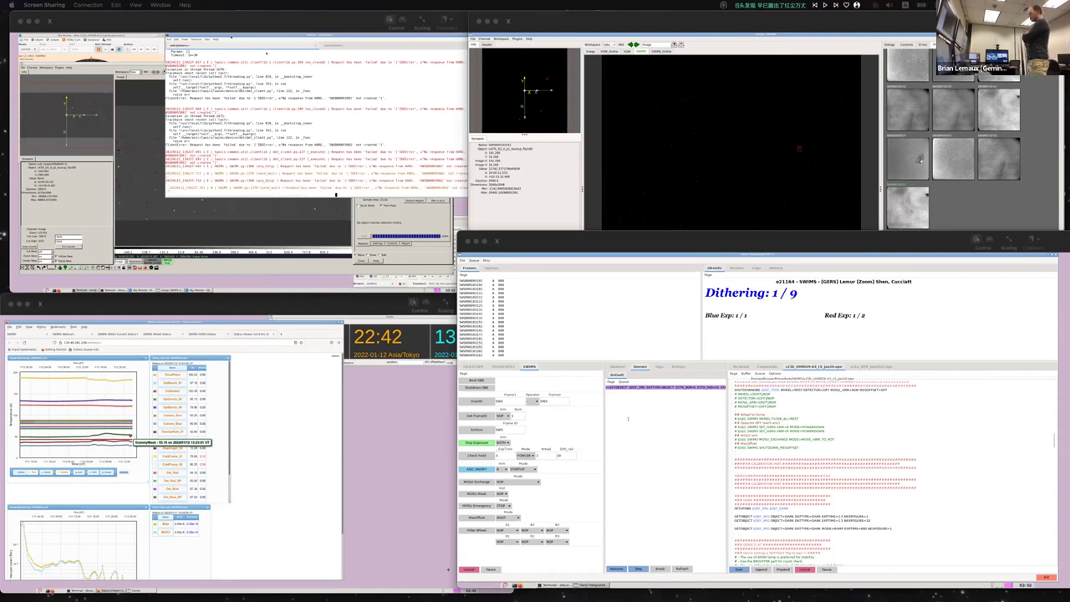
pyautogui.scroll(-10, 865, 473)
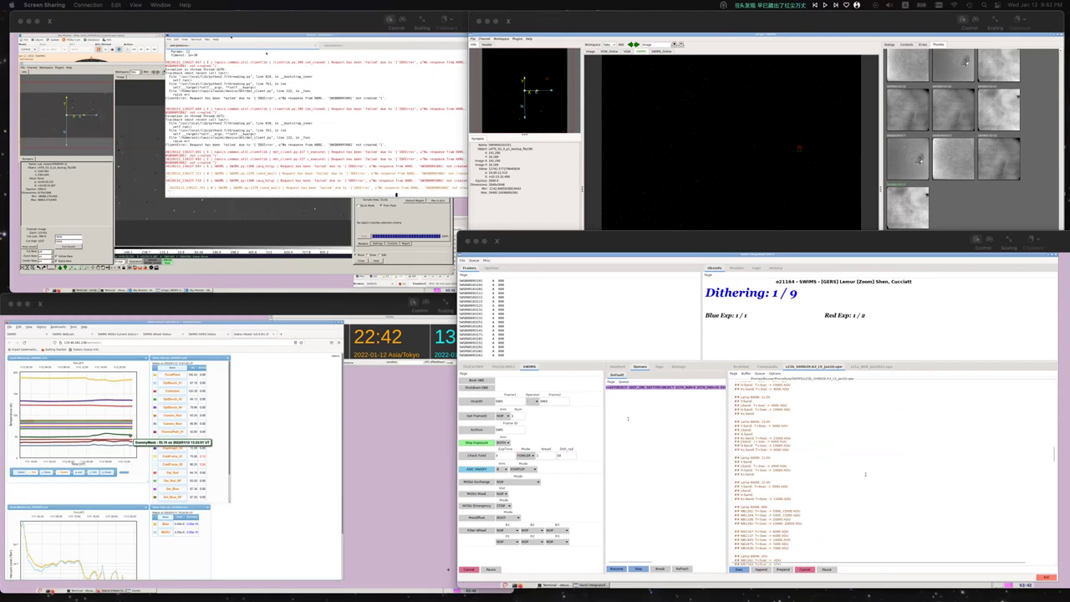
pyautogui.scroll(-10, 865, 473)
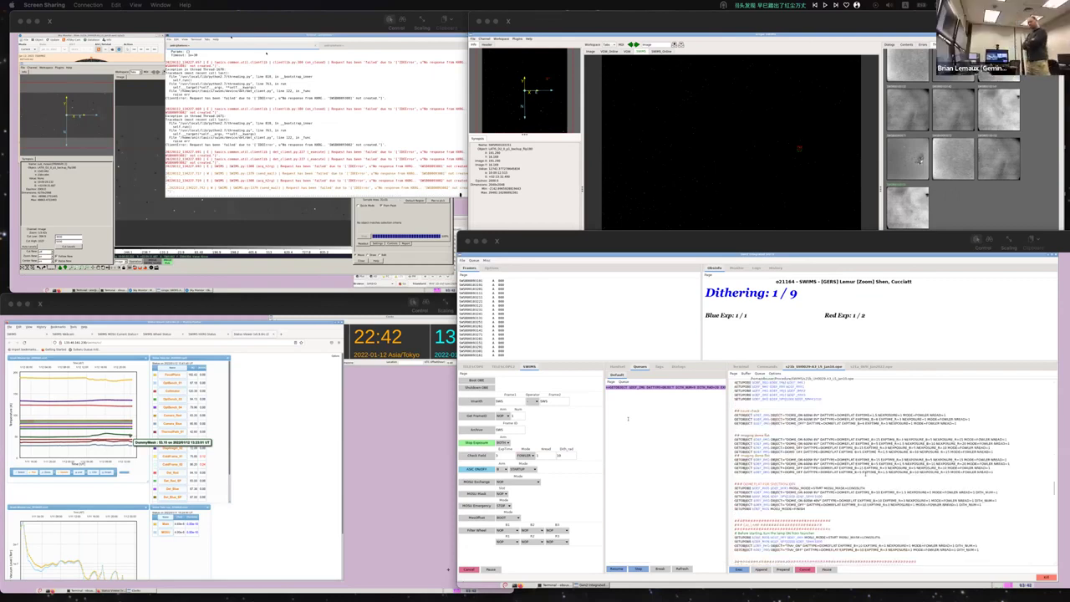
pyautogui.scroll(-10, 869, 473)
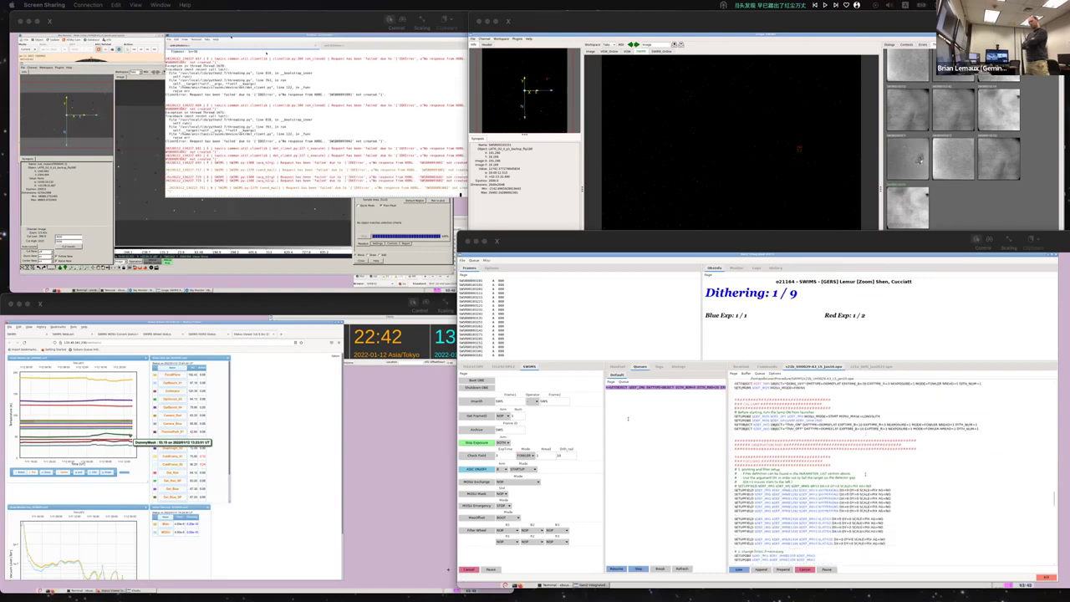
pyautogui.scroll(-4, 866, 473)
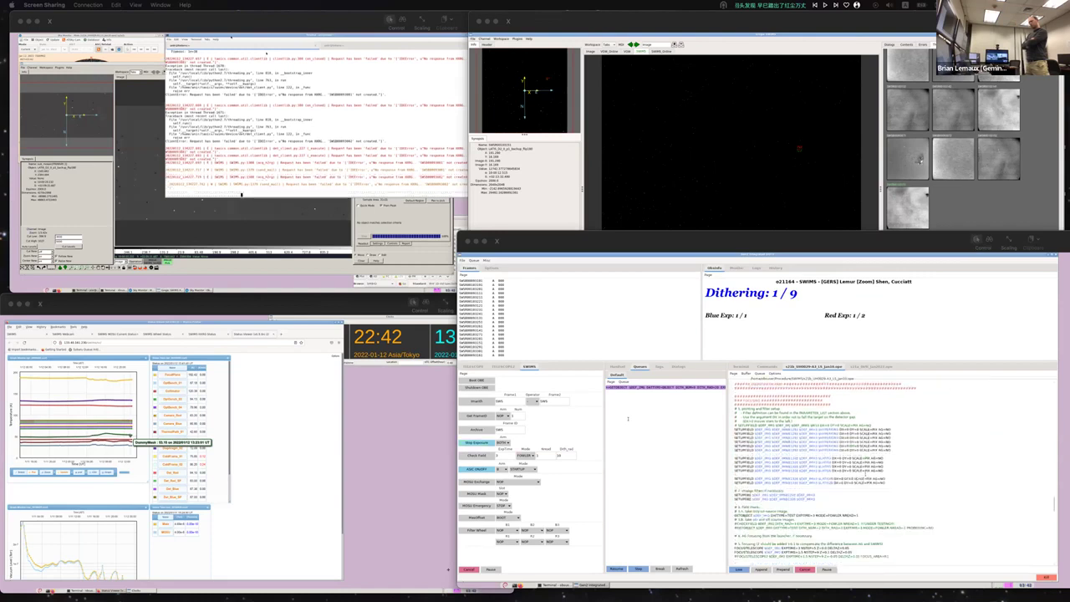
pyautogui.scroll(-2, 870, 473)
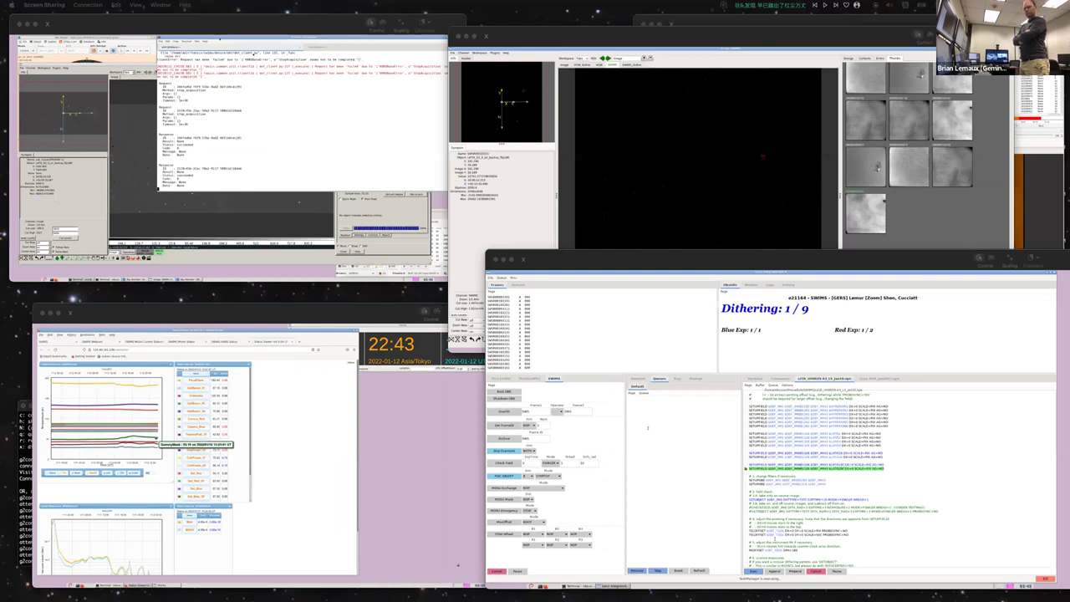
# Switch to Acrobat Reader, find the LATIS_D2_0_p2_backup chart in FC_LATIS_Jan10.pdf, and compare it with the image viewer.
pyautogui.hotkey('ctrl', 'Up')
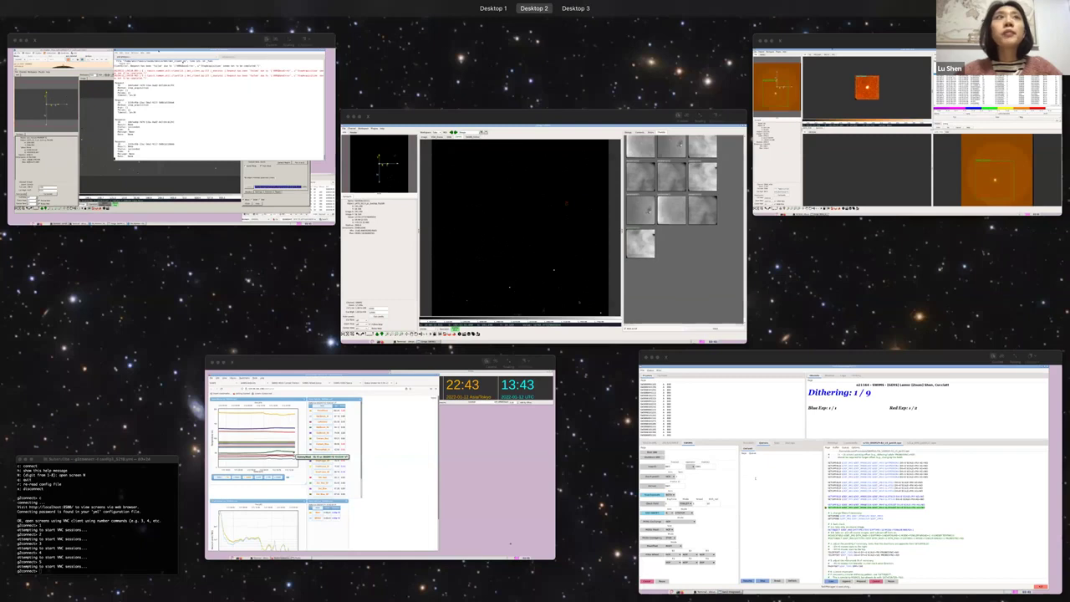
pyautogui.click(410, 326)
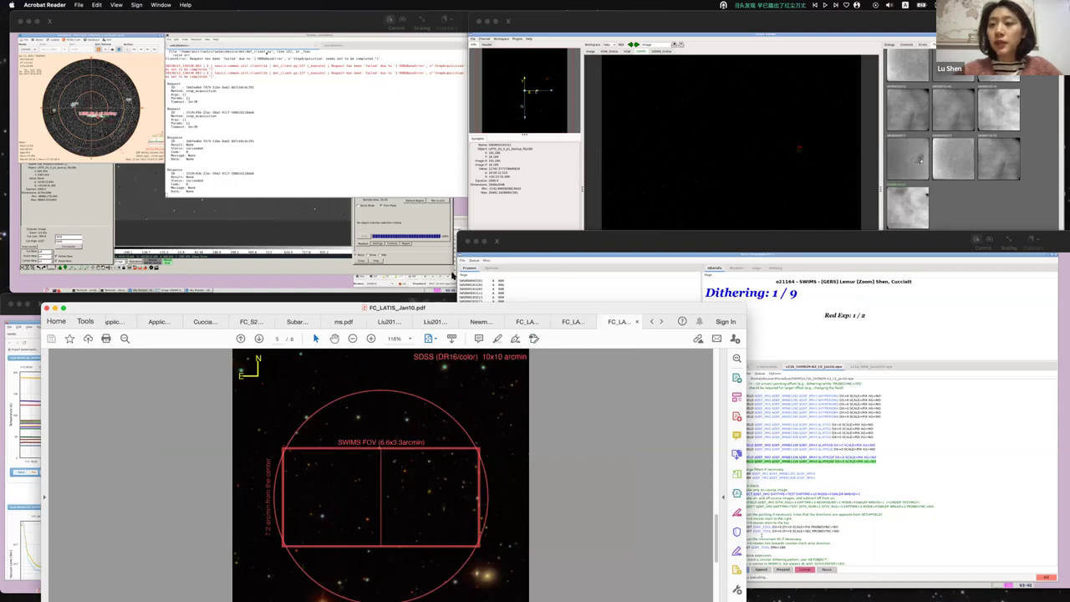
pyautogui.scroll(-3, 402, 508)
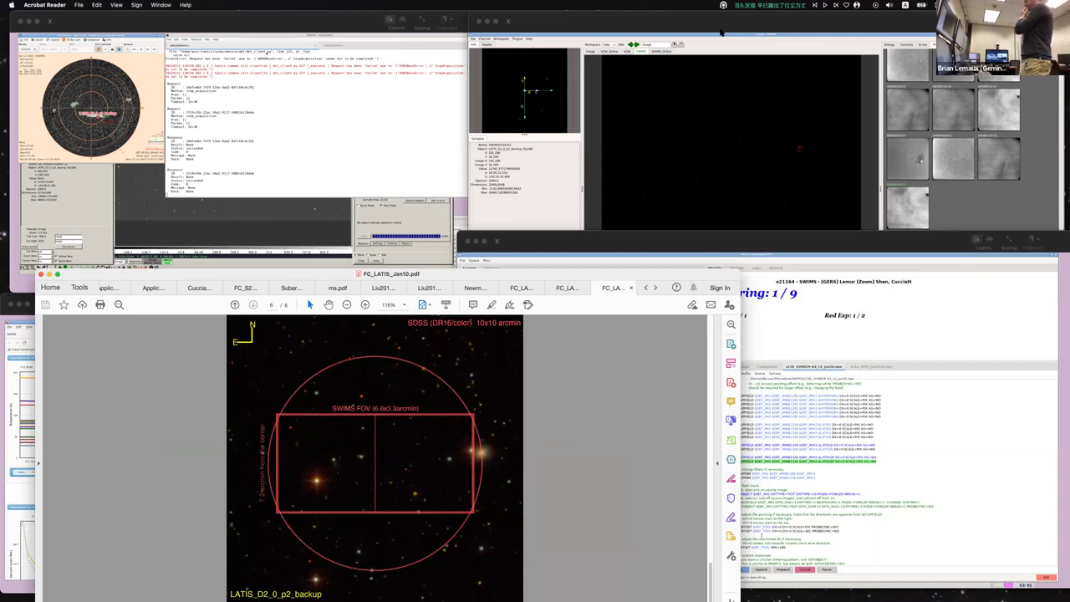
pyautogui.click(721, 34)
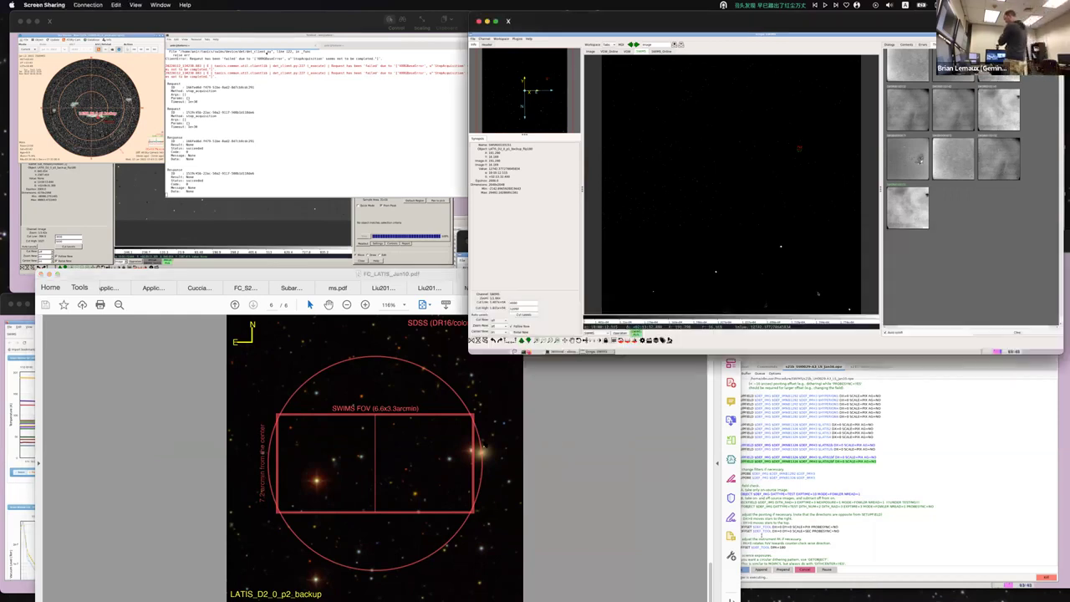
pyautogui.click(523, 436)
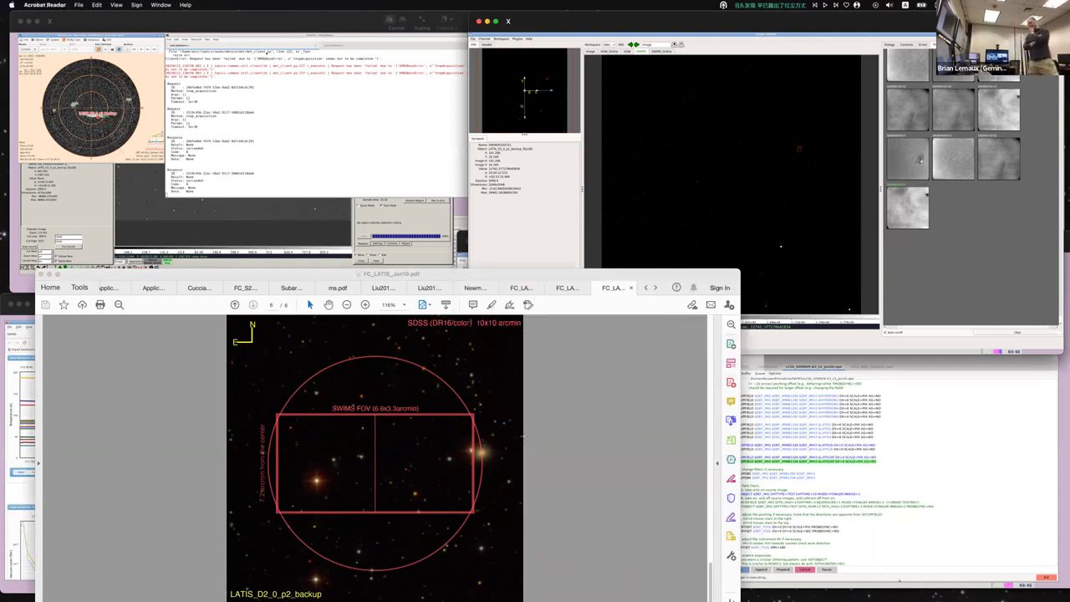
# Rotate the finding chart view clockwise twice to turn it 180 degrees, and place the PDF window beside the image viewer.
pyautogui.moveTo(522, 326)
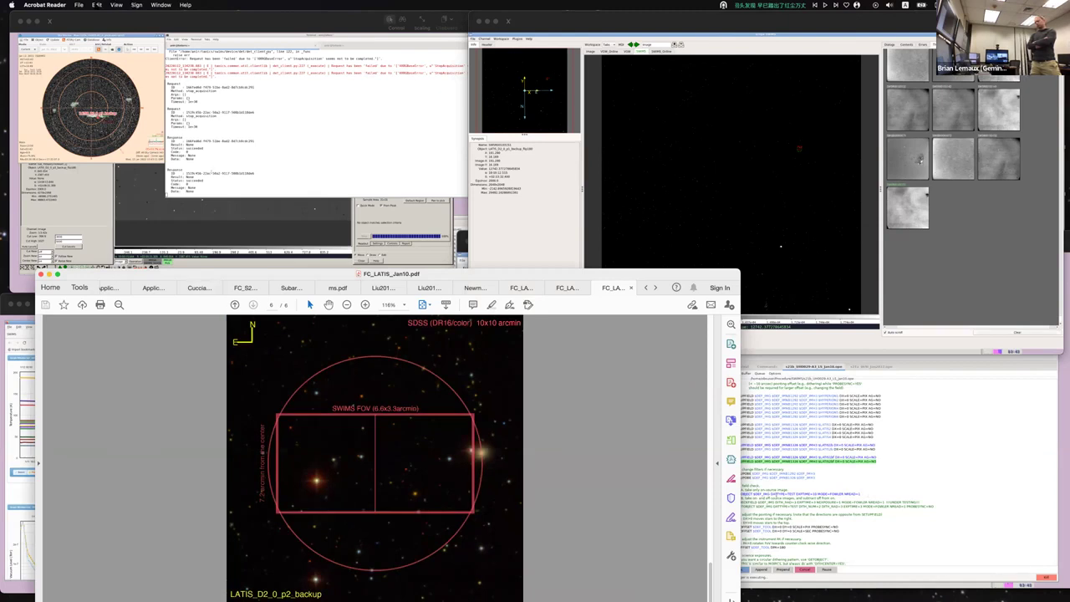
pyautogui.click(97, 5)
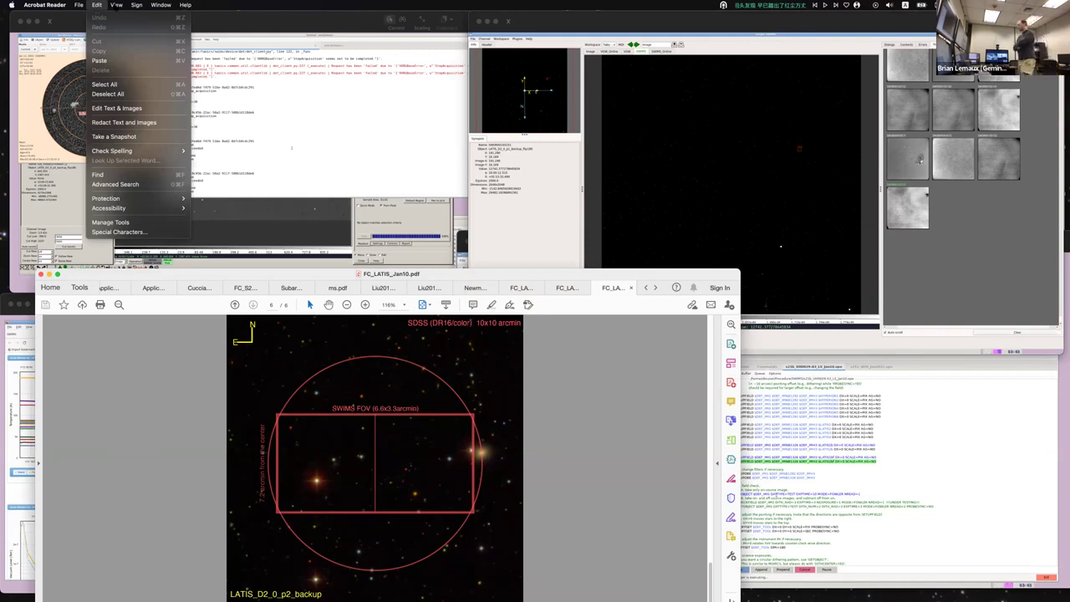
pyautogui.moveTo(118, 7)
pyautogui.moveTo(159, 18)
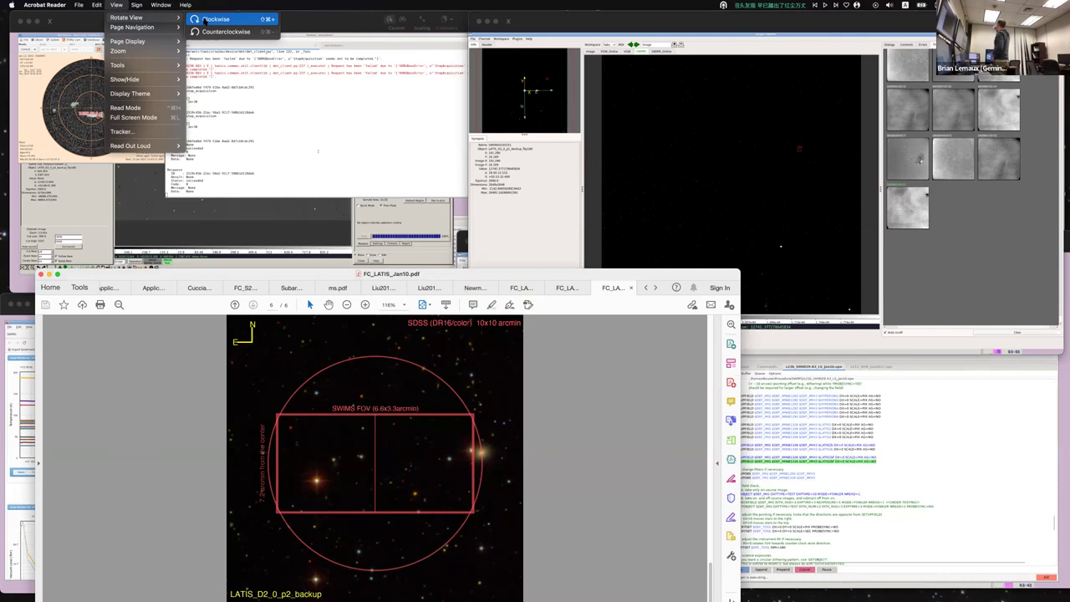
pyautogui.click(206, 18)
pyautogui.click(116, 7)
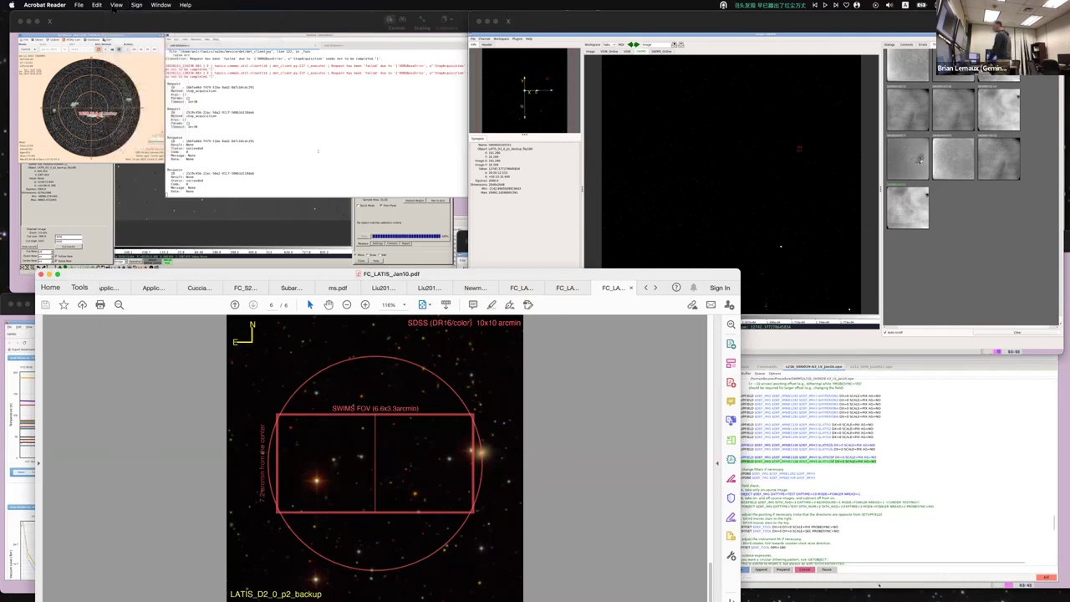
pyautogui.moveTo(171, 17)
pyautogui.click(206, 19)
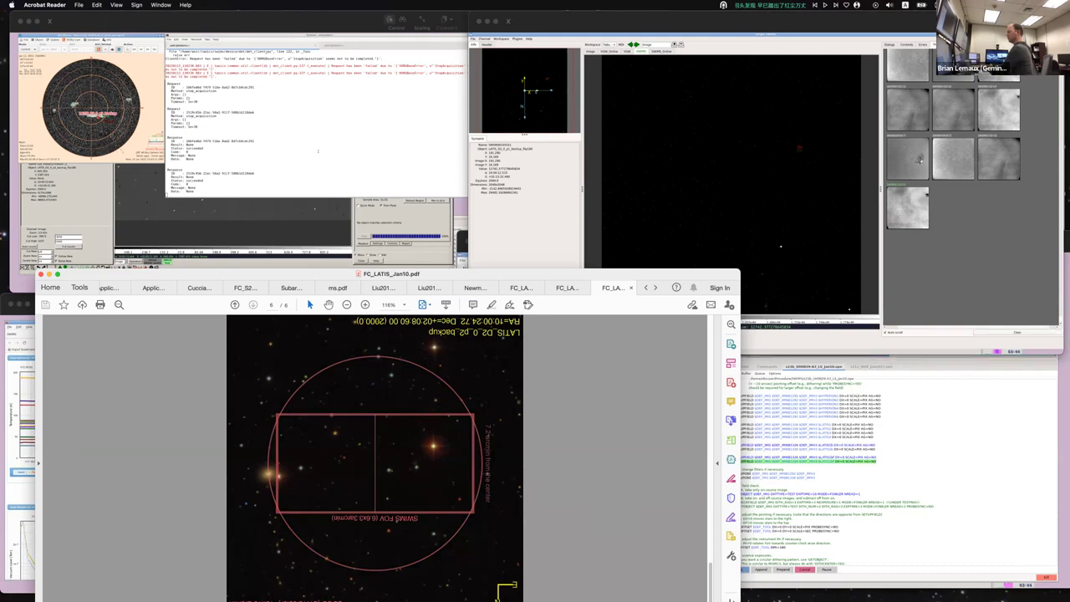
pyautogui.press('super+Tab')
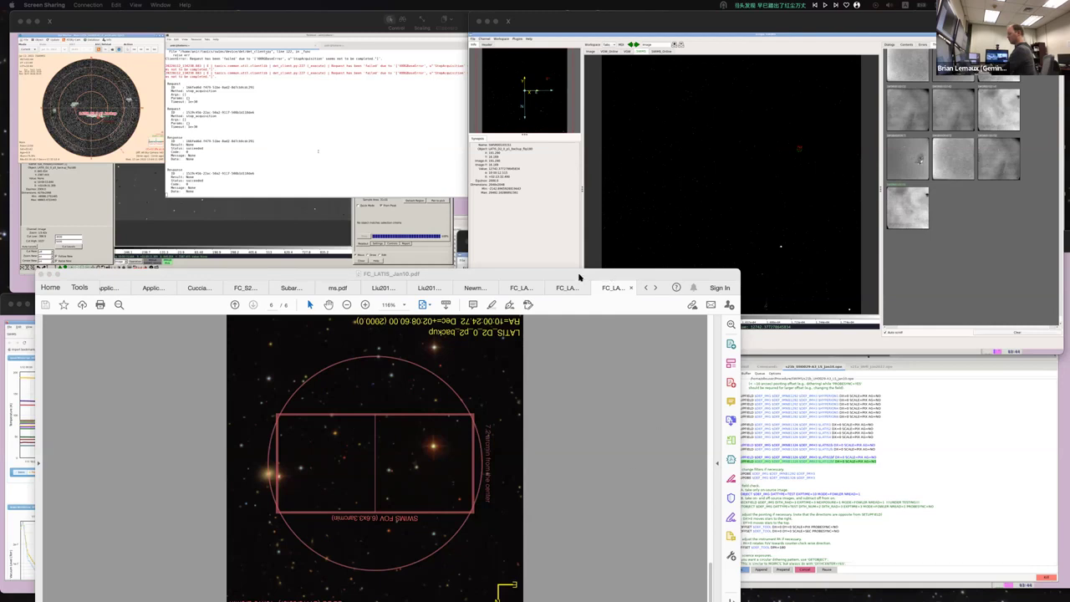
pyautogui.moveTo(499, 279); pyautogui.dragTo(368, 250)
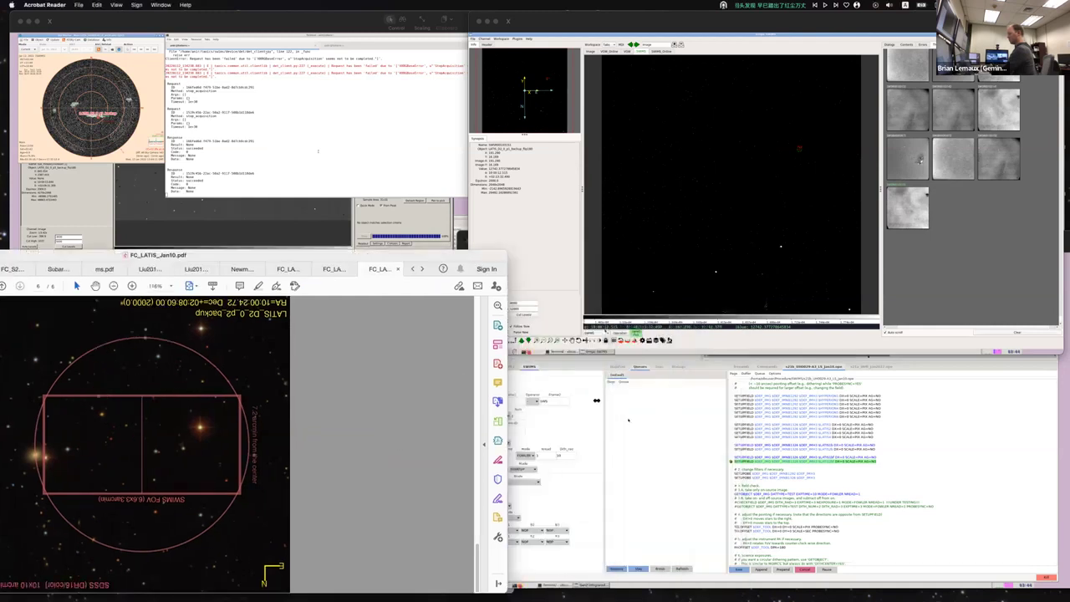
# Reposition the LATIS finding chart window beside the image viewer and compare its star pattern with the SWIMS exposures.
pyautogui.moveTo(597, 413); pyautogui.dragTo(594, 412)
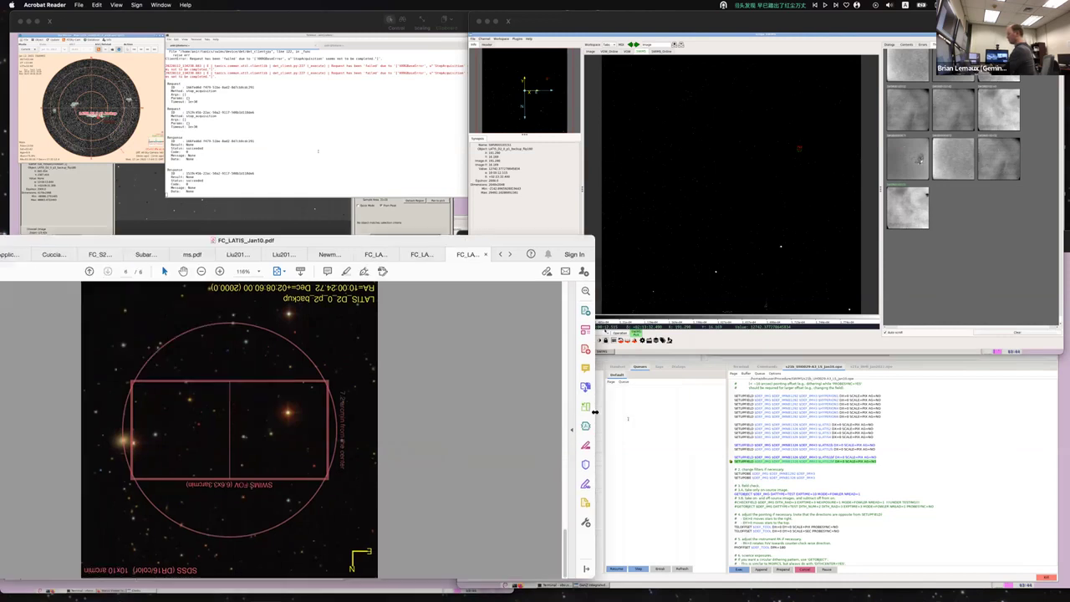
pyautogui.press('super+l')
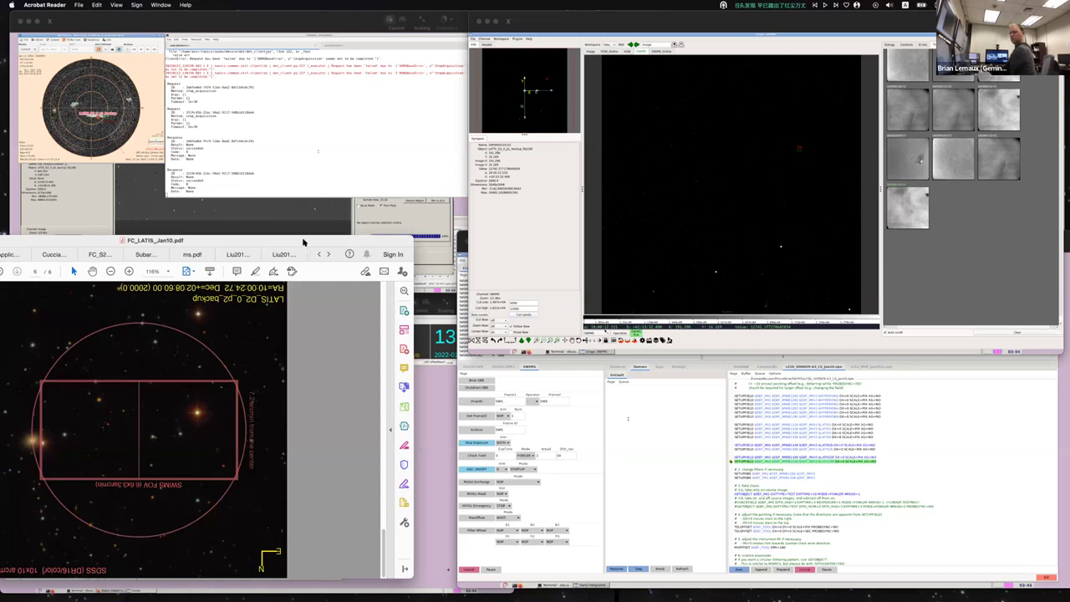
pyautogui.doubleClick(306, 240)
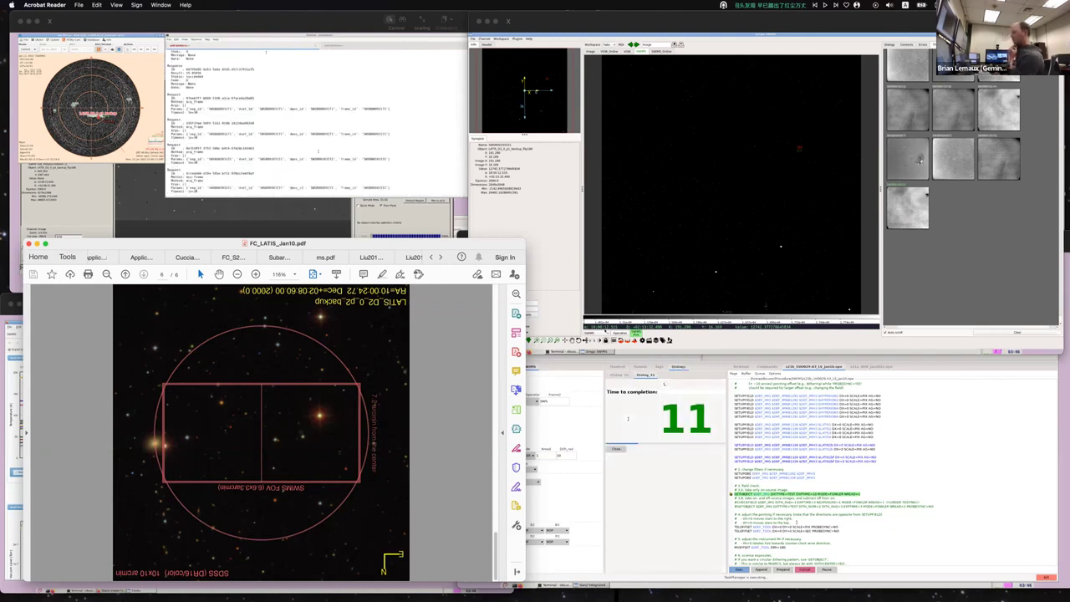
pyautogui.moveTo(247, 598)
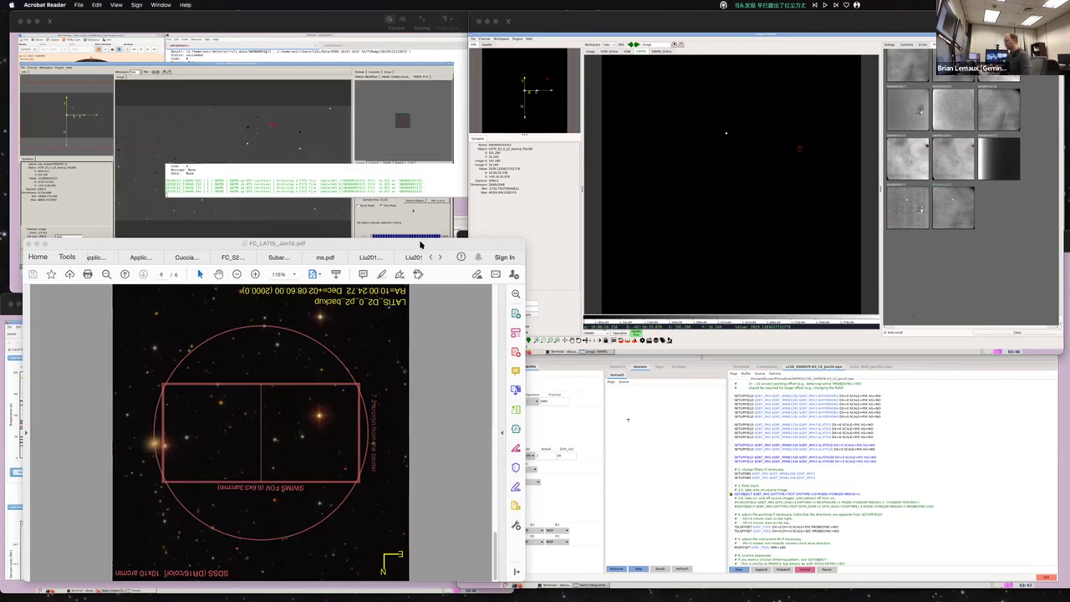
pyautogui.moveTo(397, 255)
pyautogui.mouseDown()
pyautogui.moveTo(655, 244)
pyautogui.moveTo(636, 254)
pyautogui.mouseUp()
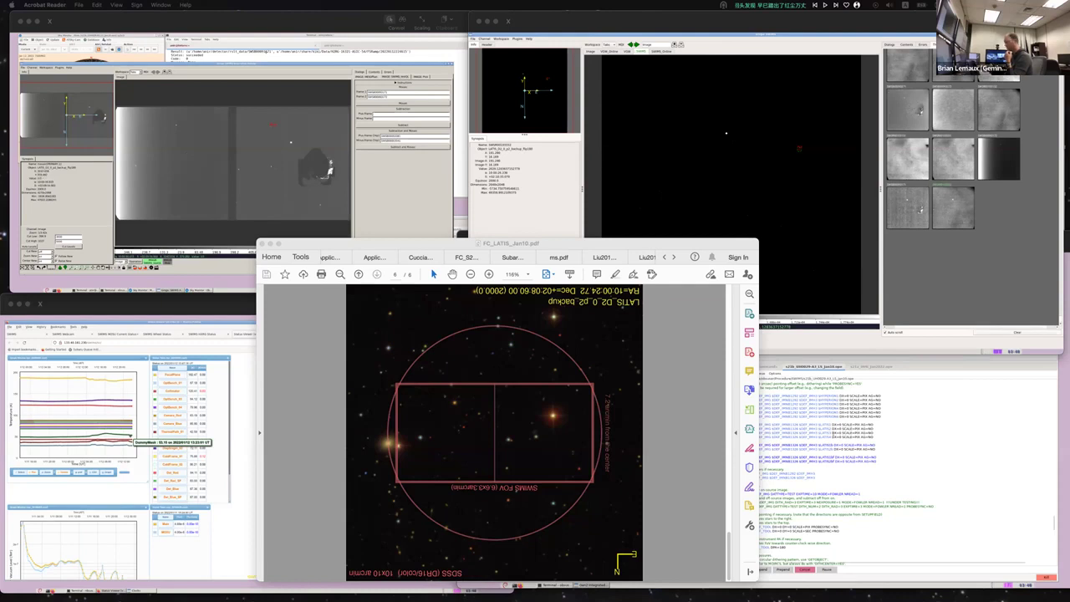
# Go to the science exposure commands in the procedure file and move the finding chart window out of the way.
pyautogui.scroll(-4, 943, 444)
pyautogui.scroll(-2, 944, 444)
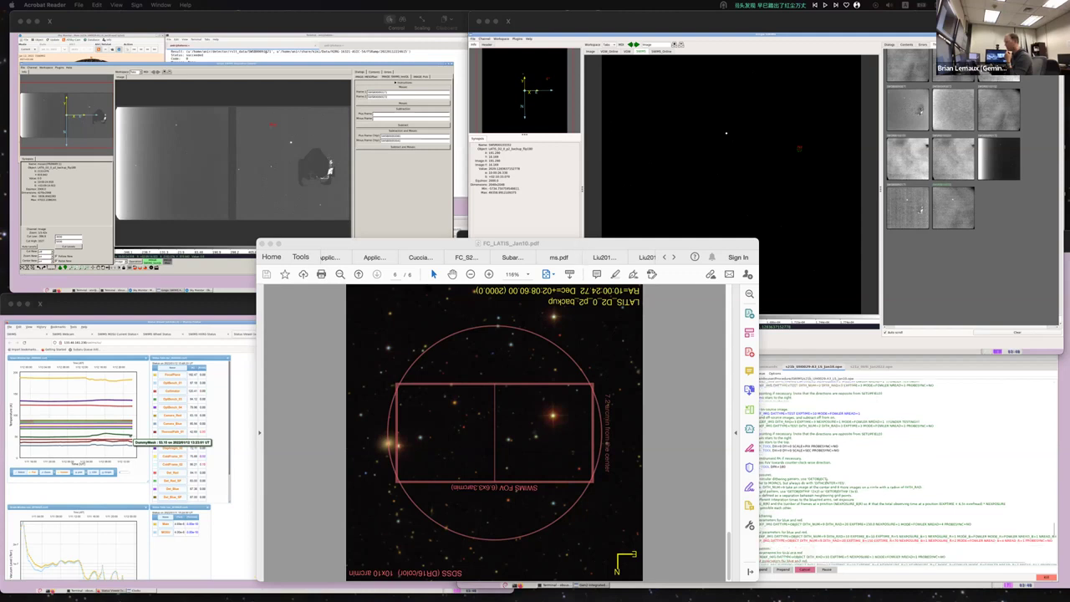
pyautogui.moveTo(585, 243); pyautogui.dragTo(407, 349)
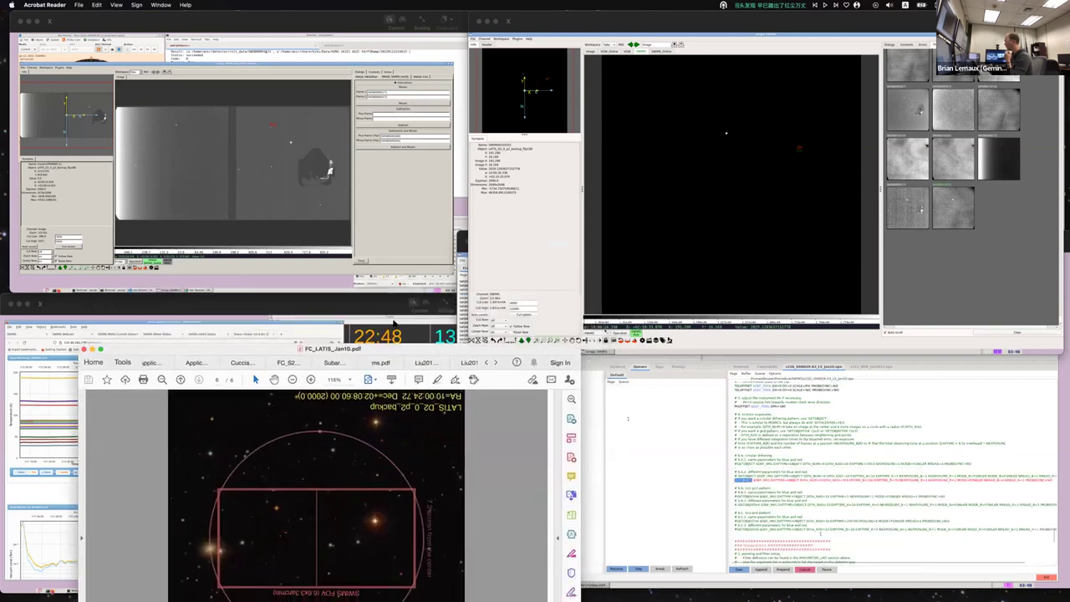
pyautogui.moveTo(460, 349); pyautogui.dragTo(449, 319)
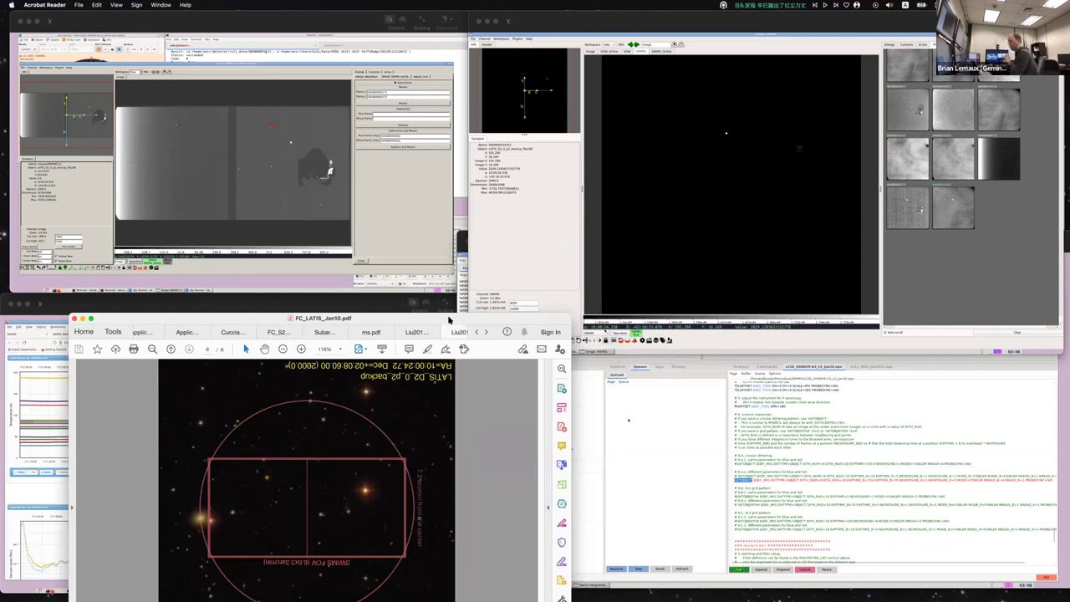
pyautogui.moveTo(368, 319); pyautogui.dragTo(440, 601)
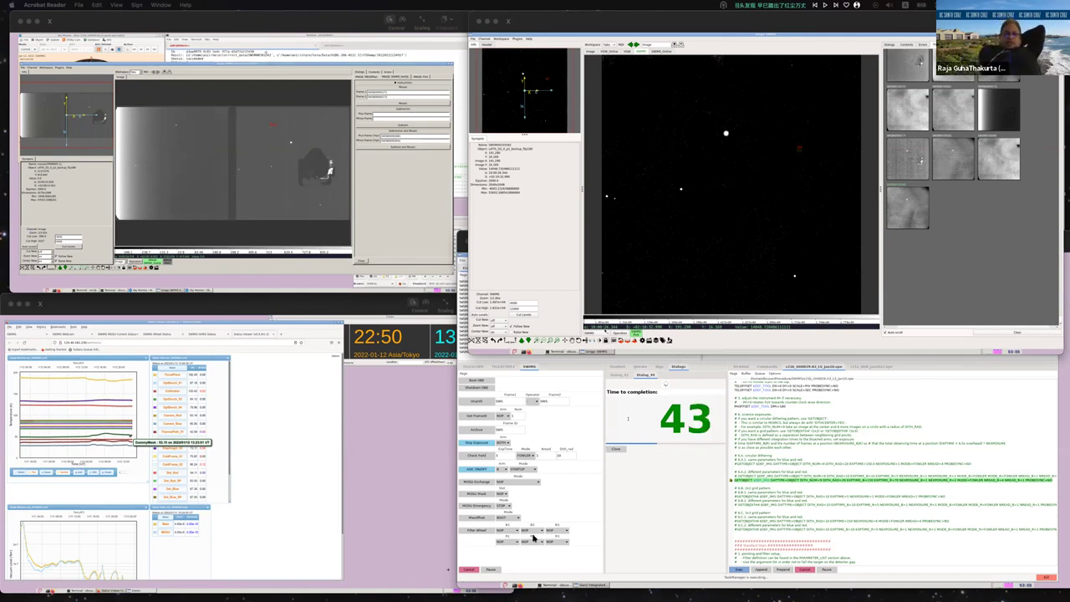
pyautogui.click(563, 333)
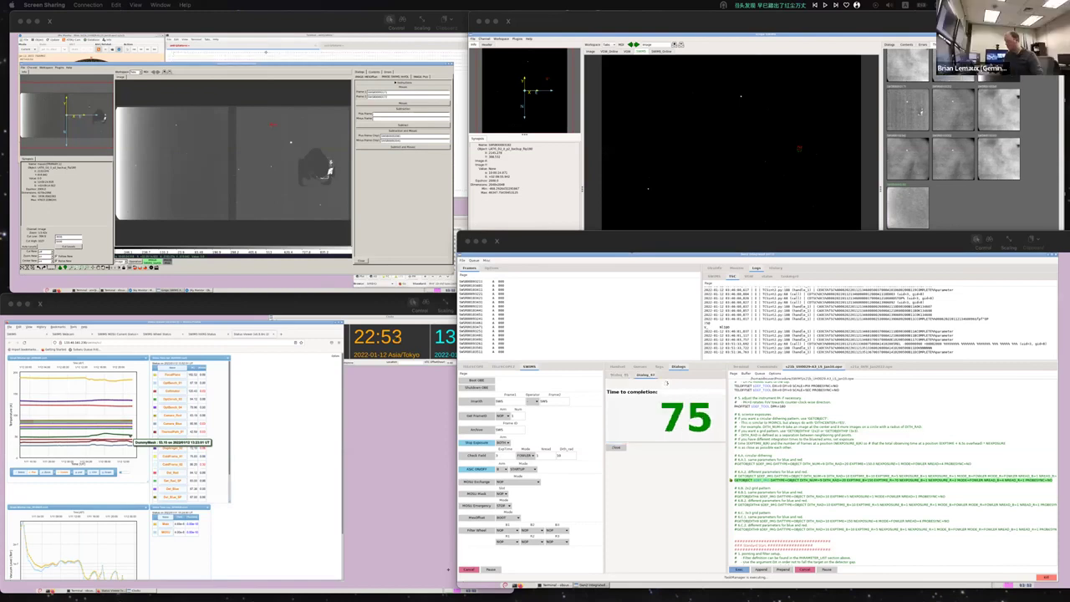
pyautogui.hotkey('ctrl', 'Down')
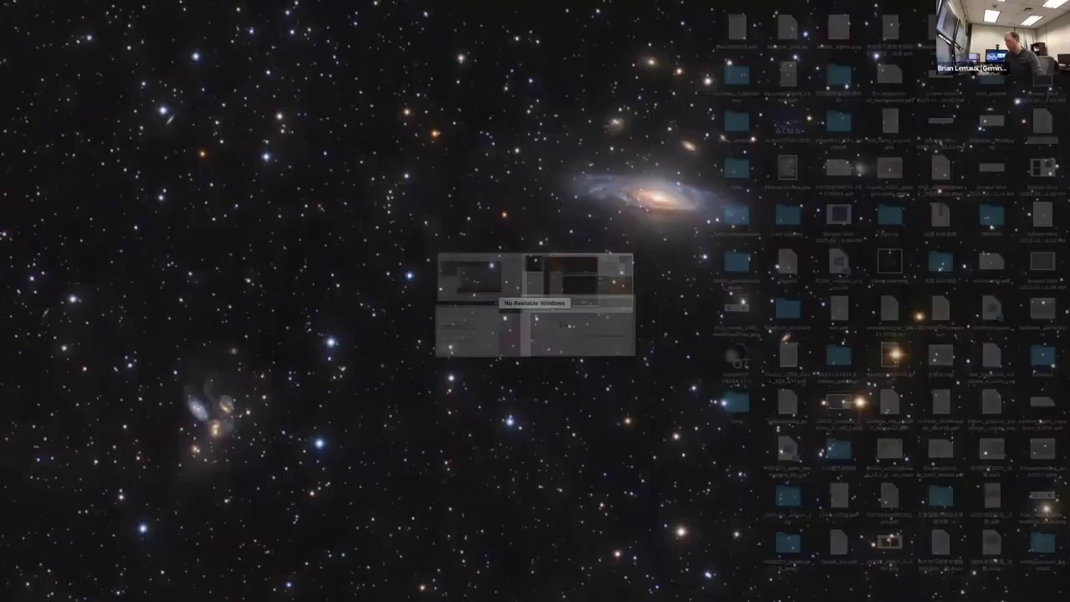
pyautogui.press('Escape')
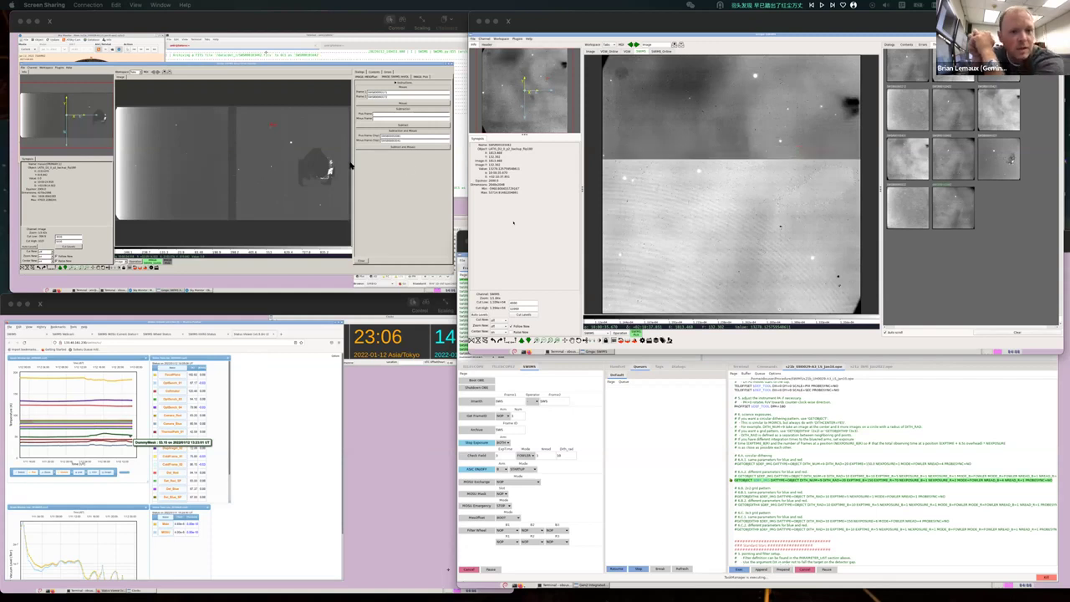
# Enlarge the remote screen with the mosaic viewer to inspect the combined frame, and shrink it back.
pyautogui.moveTo(466, 292); pyautogui.dragTo(653, 435)
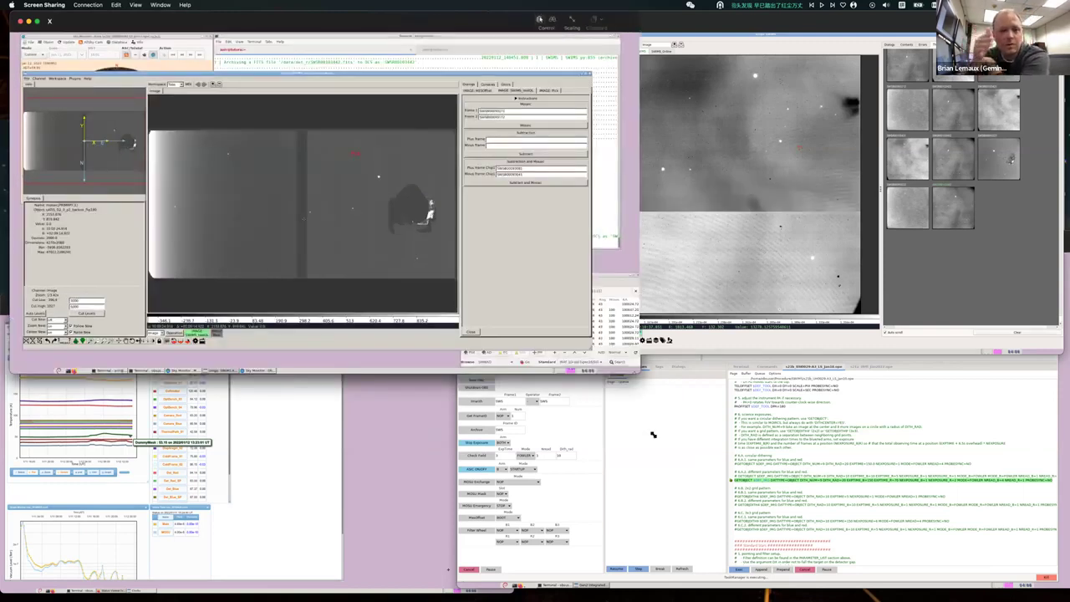
pyautogui.moveTo(630, 417); pyautogui.dragTo(622, 415)
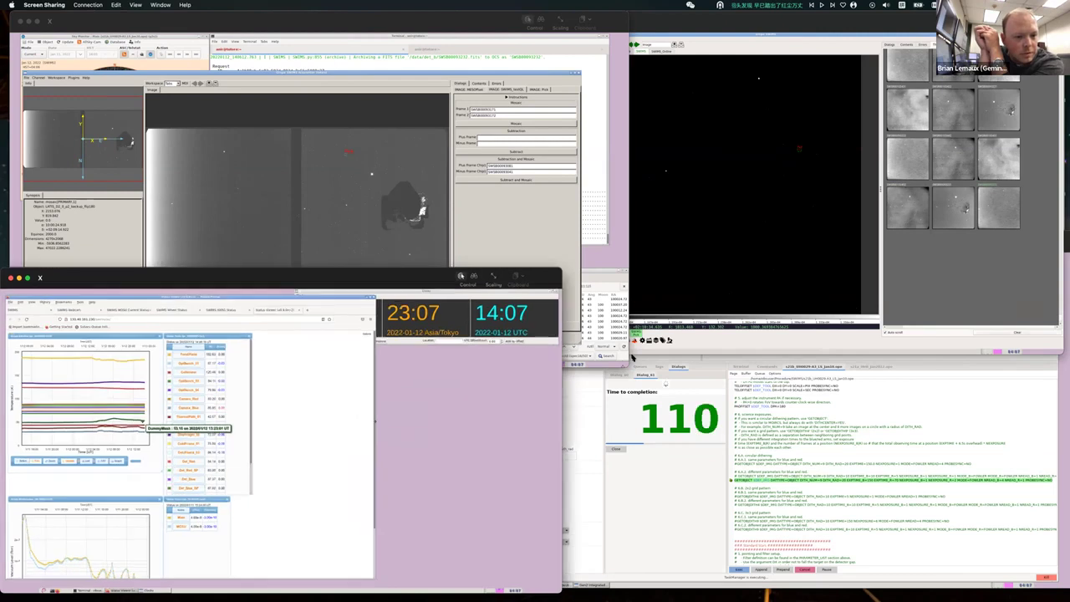
pyautogui.click(625, 361)
pyautogui.moveTo(585, 345); pyautogui.dragTo(513, 282)
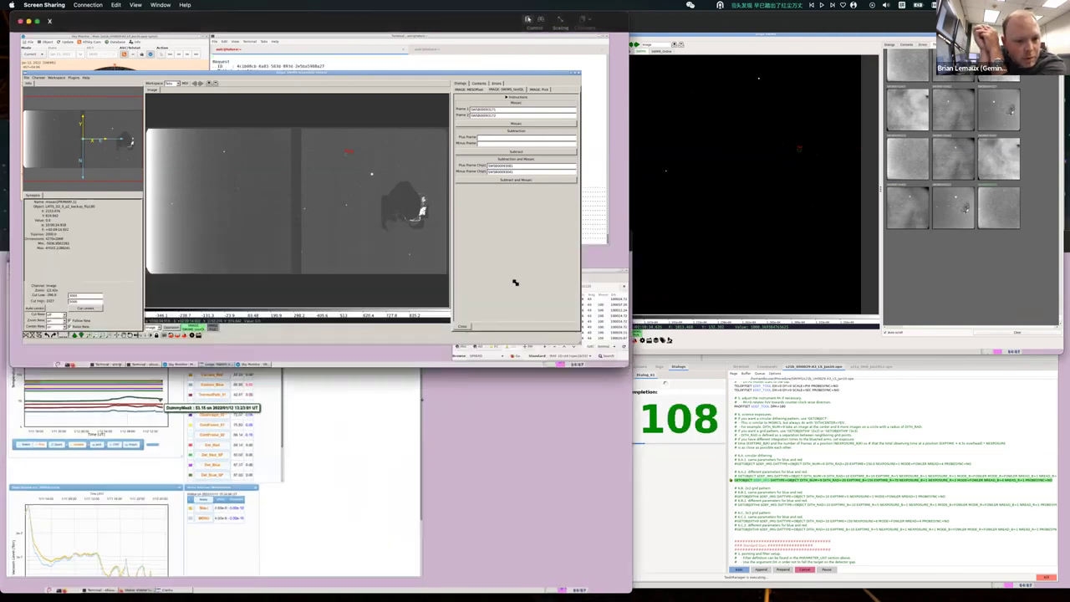
# Bring the instrument status screen forward and enlarge it to examine the temperature and vacuum plots.
pyautogui.click(535, 433)
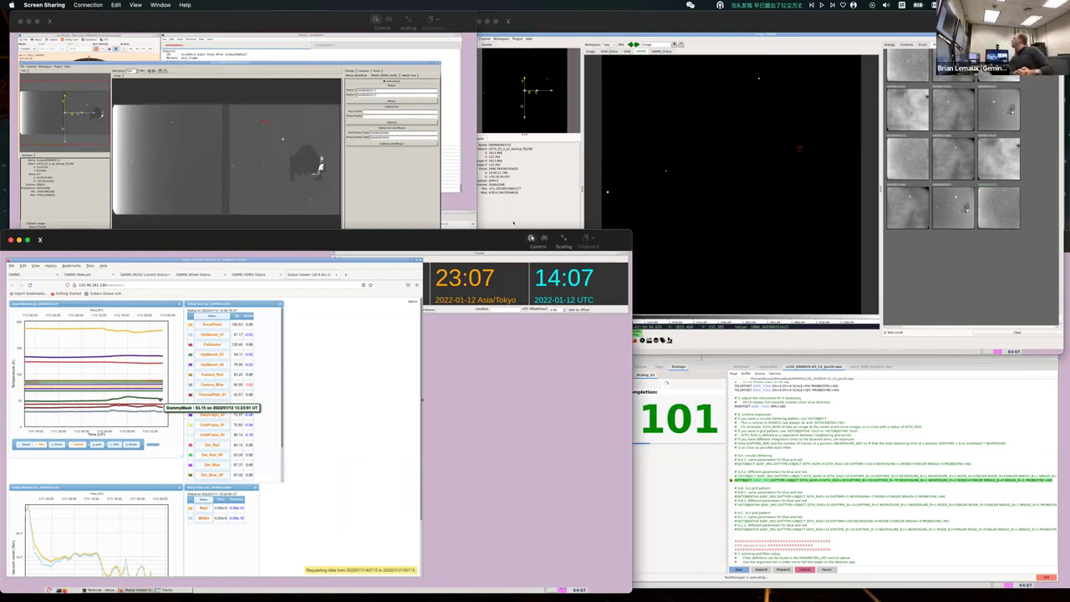
pyautogui.moveTo(632, 235); pyautogui.dragTo(832, 127)
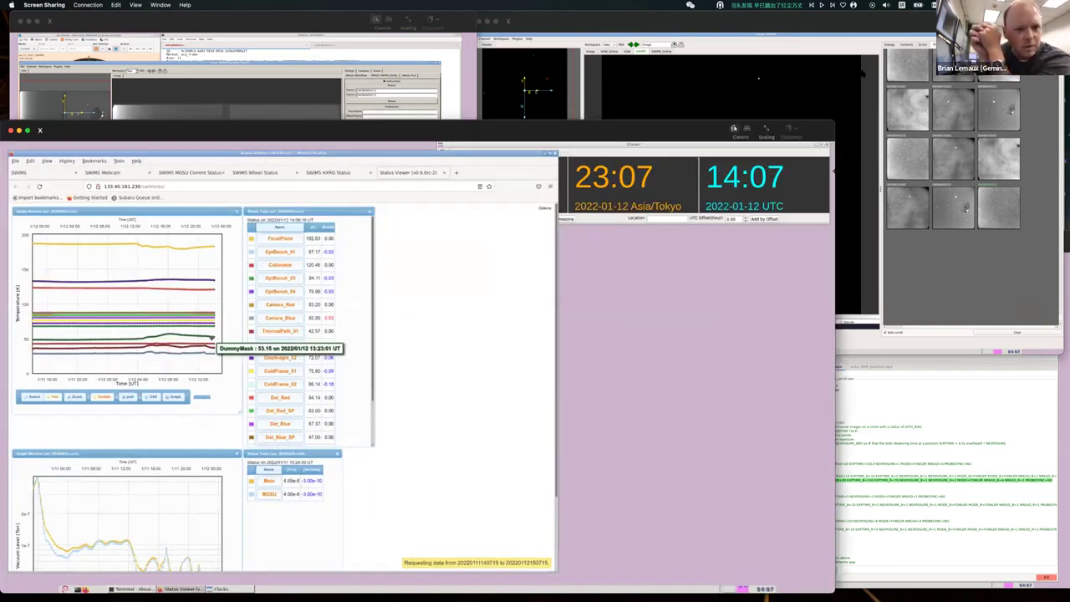
pyautogui.moveTo(833, 170); pyautogui.dragTo(862, 156)
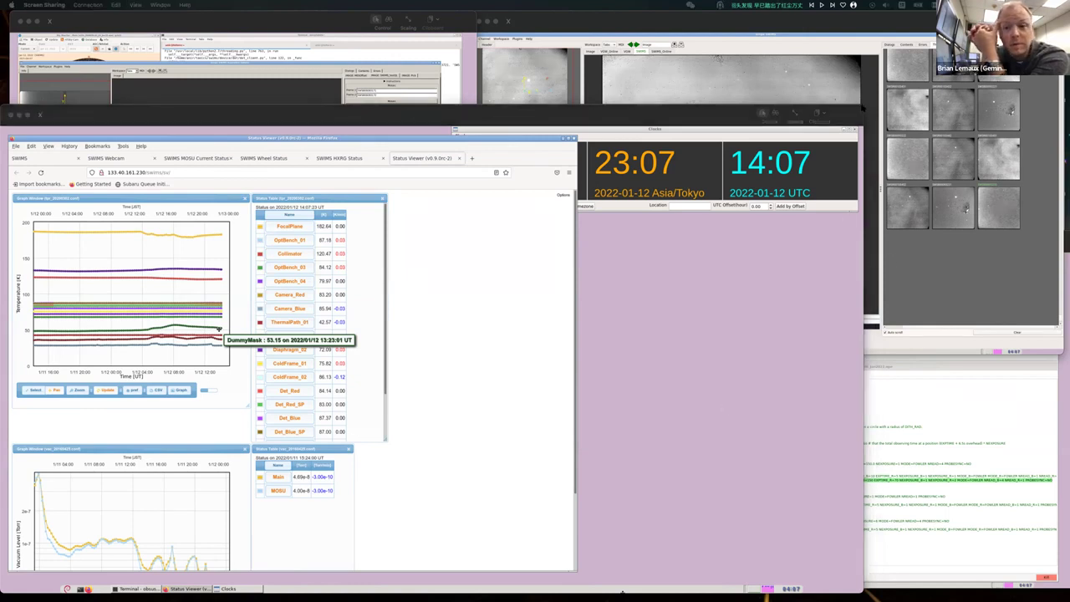
# Rearrange the status, image viewer and observation control screens so that all of them fit on the desktop together.
pyautogui.click(677, 307)
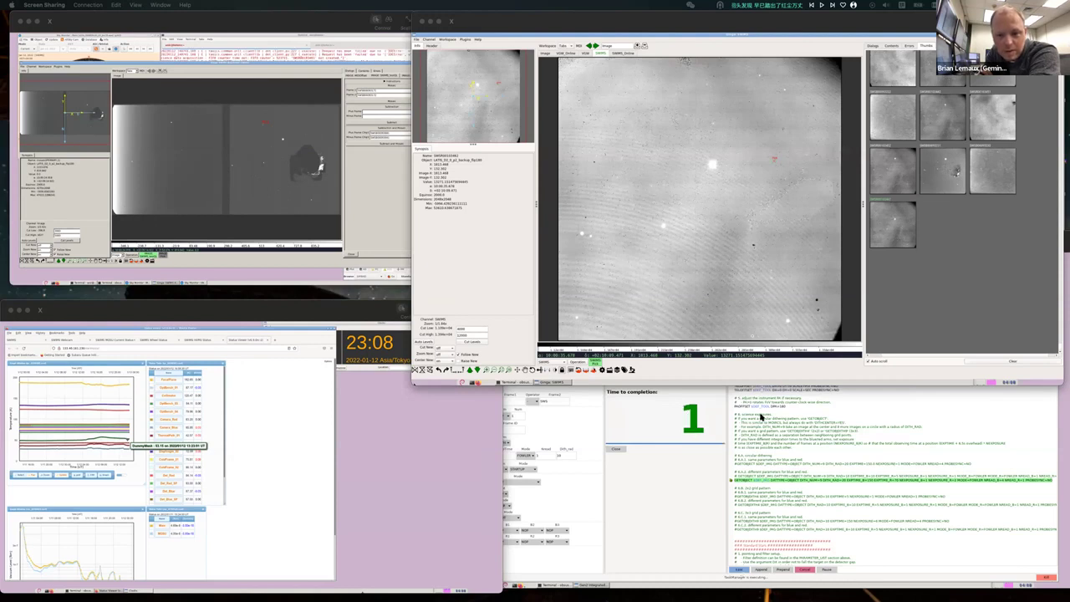
pyautogui.click(759, 417)
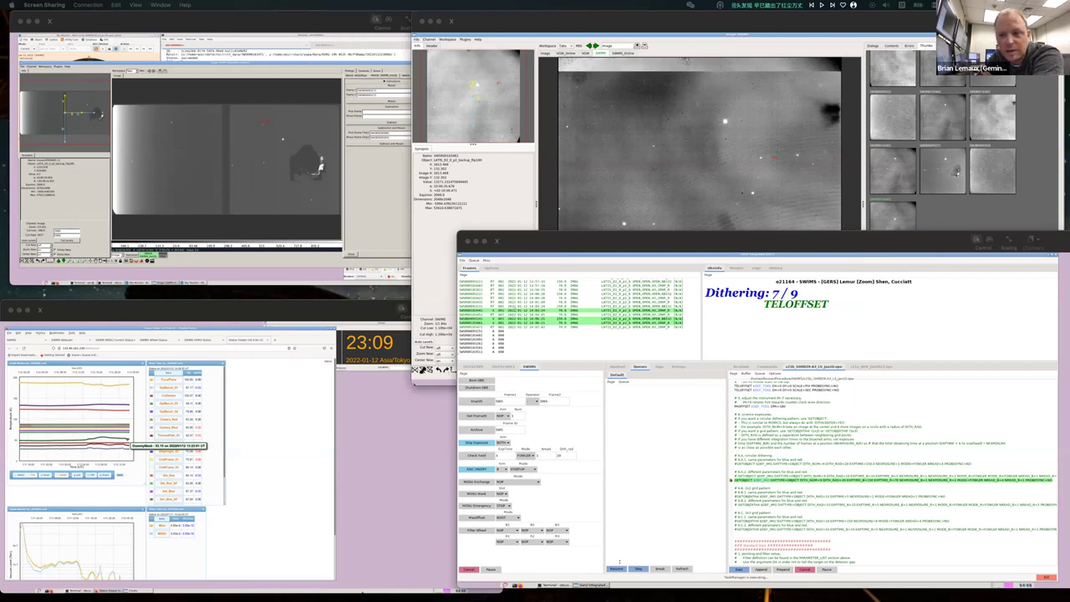
pyautogui.click(469, 327)
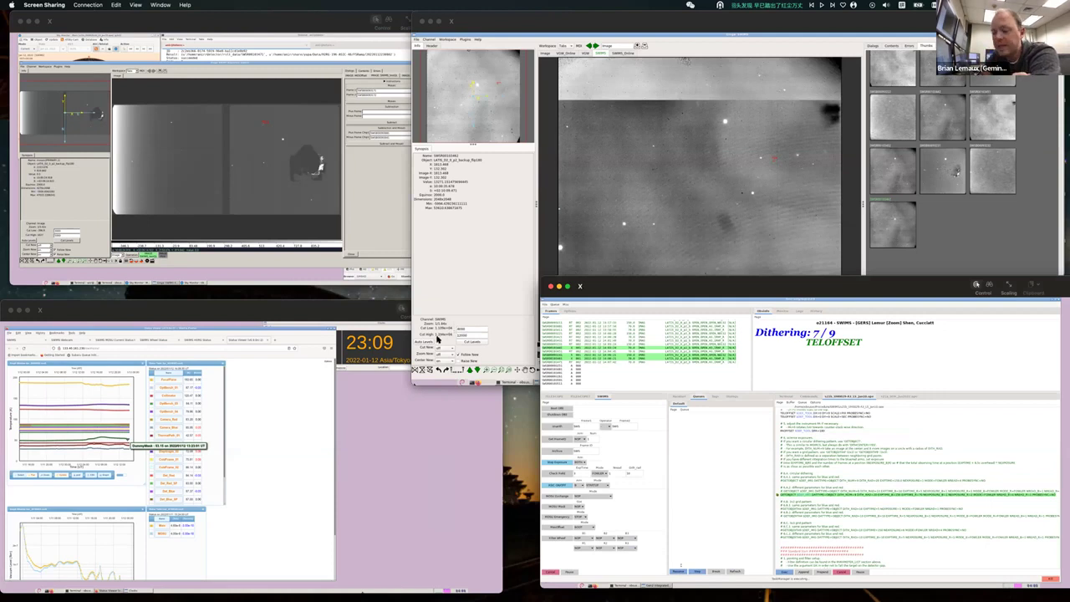
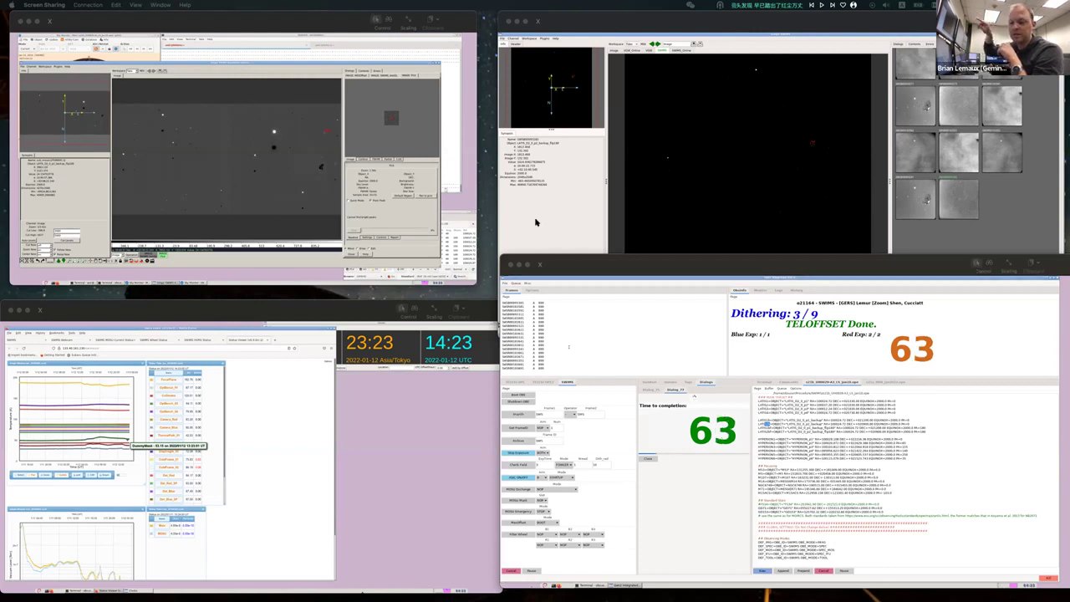
pyautogui.press('super+Tab')
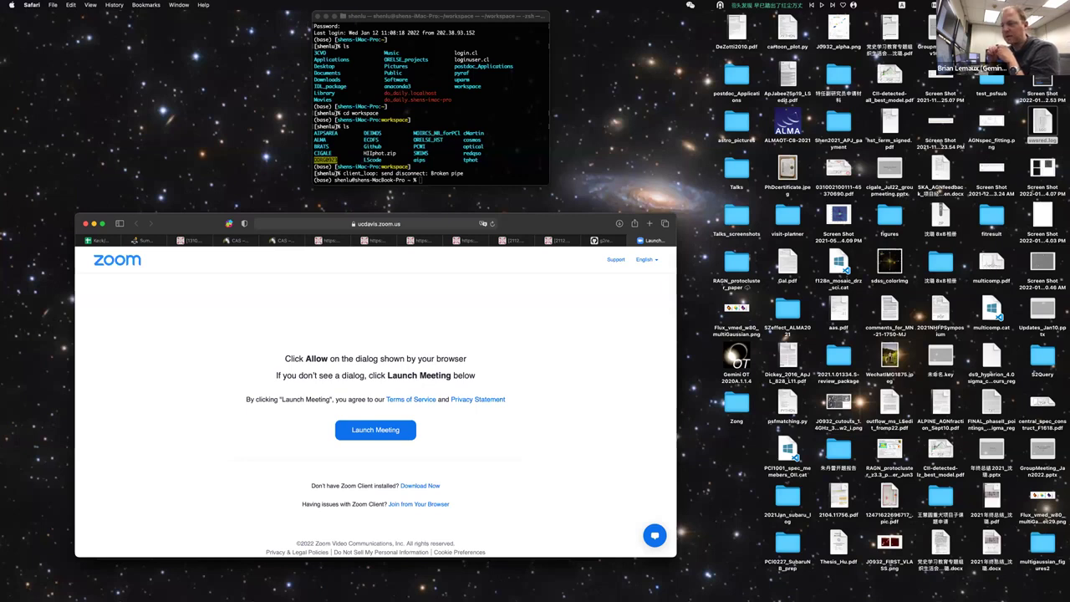
pyautogui.hotkey('ctrl', 'Right')
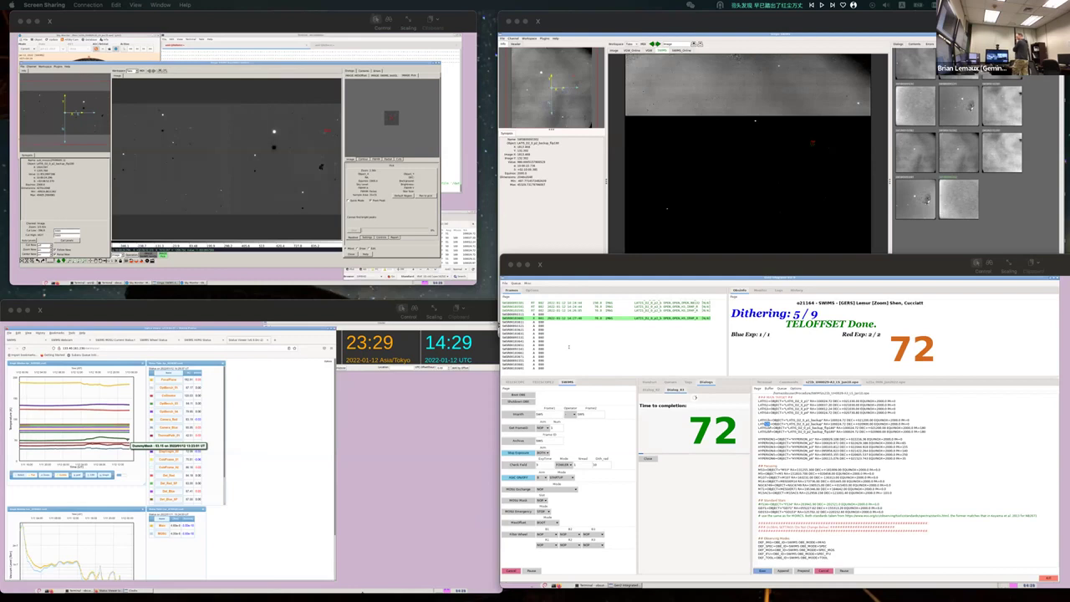
pyautogui.hotkey('ctrl', 'Up')
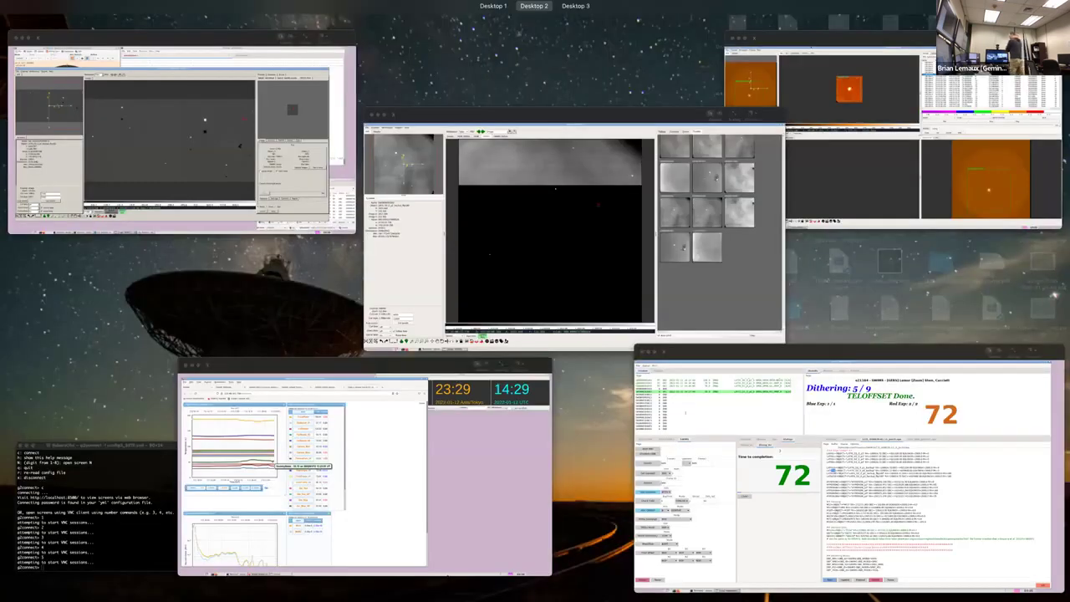
pyautogui.hotkey('ctrl', 'Up')
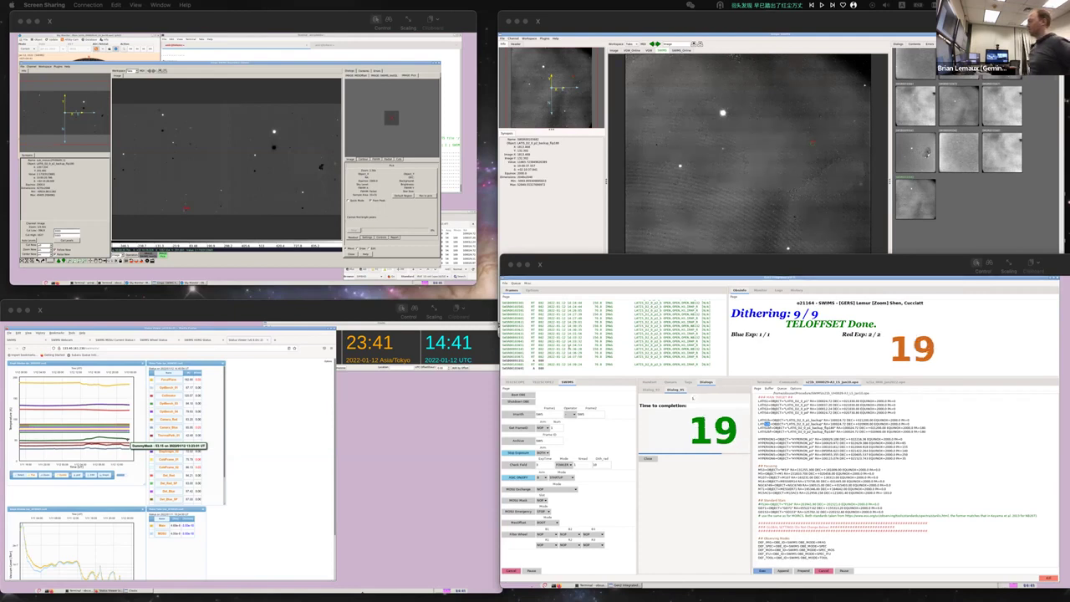
pyautogui.hotkey('ctrl', 'Up')
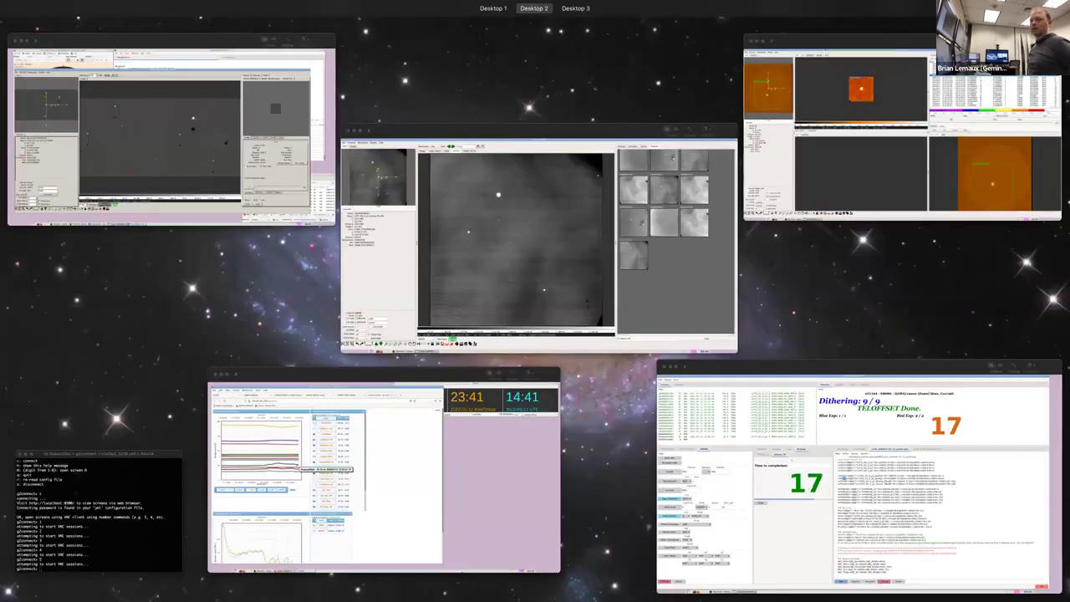
pyautogui.hotkey('ctrl', 'Up')
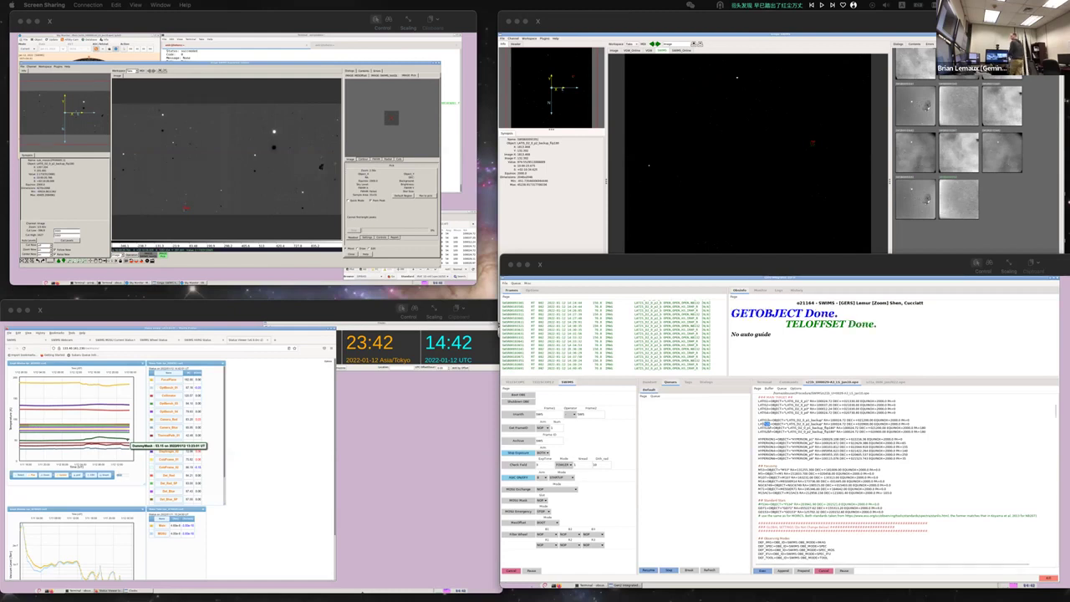
# Queue the LATIS backup target entry from the target list and go to the SETUPFIELD commands in the procedure file.
pyautogui.doubleClick(764, 424)
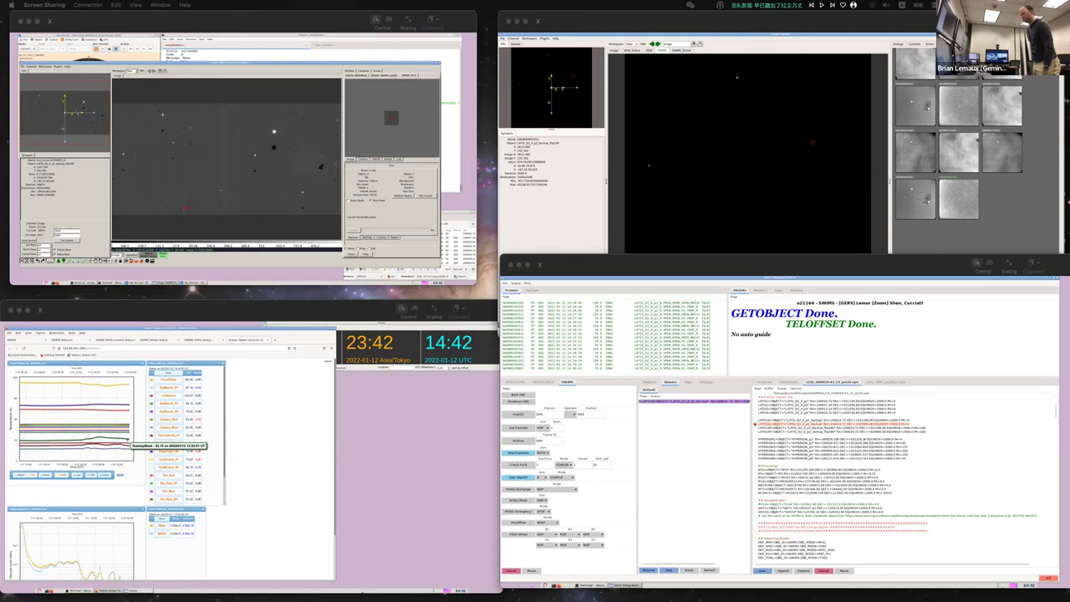
pyautogui.scroll(-10, 878, 483)
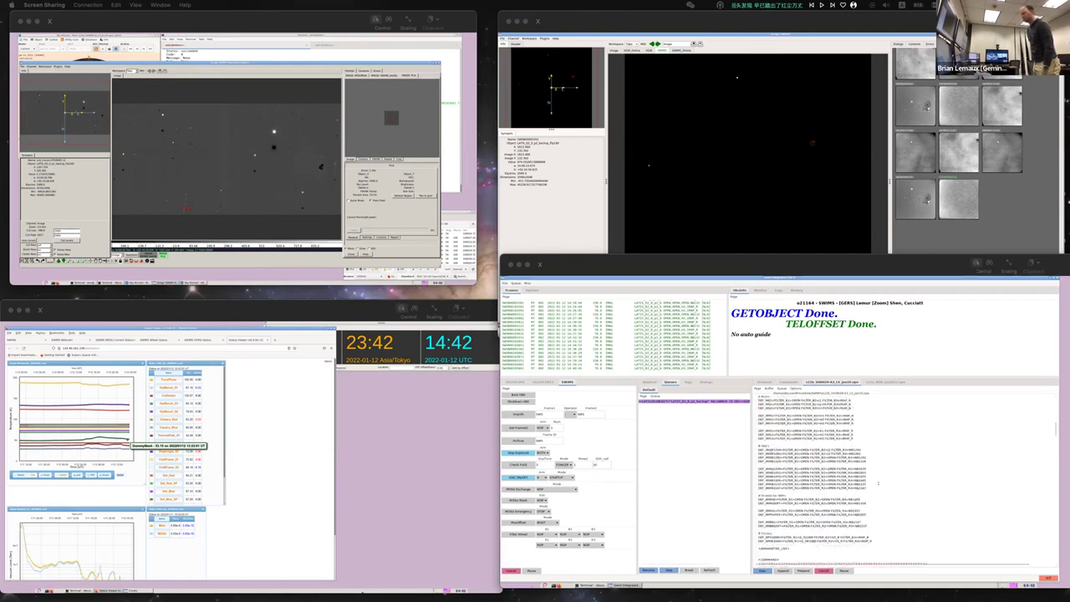
pyautogui.scroll(-5, 878, 482)
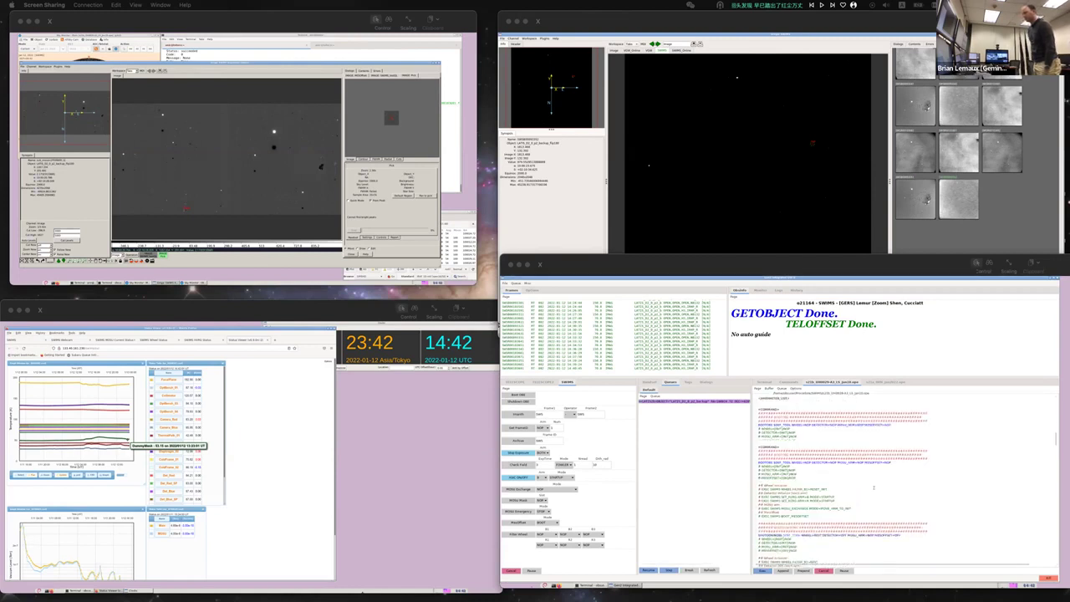
pyautogui.scroll(-10, 873, 488)
pyautogui.scroll(-10, 868, 489)
pyautogui.scroll(-10, 886, 484)
pyautogui.scroll(-10, 886, 485)
pyautogui.scroll(-10, 840, 480)
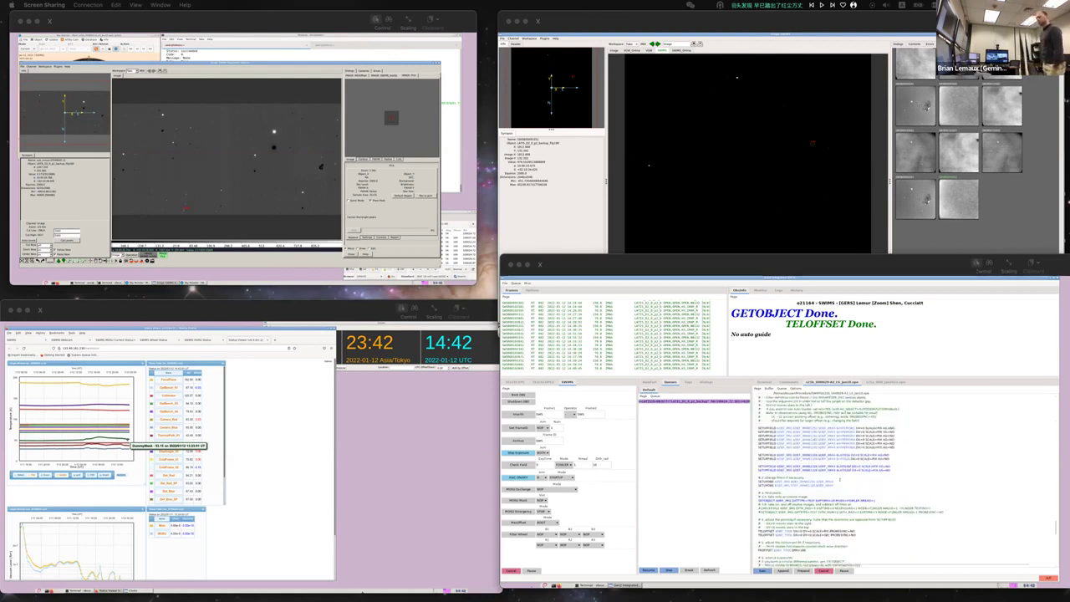
# Review the field check and science exposure sections, and execute the selected on-source test exposure command.
pyautogui.scroll(1, 839, 480)
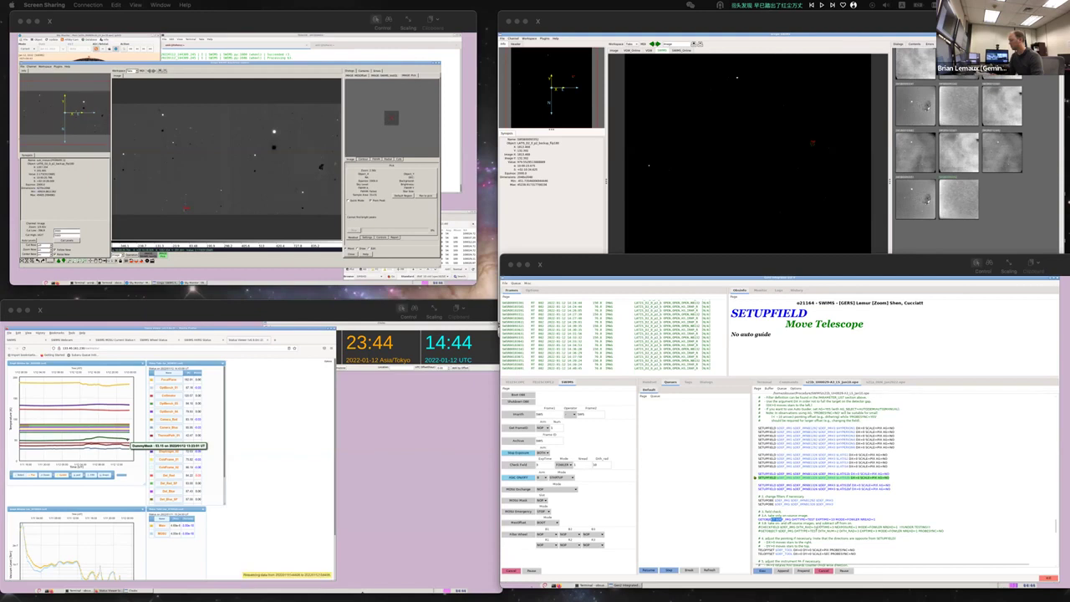
pyautogui.scroll(-3, 848, 482)
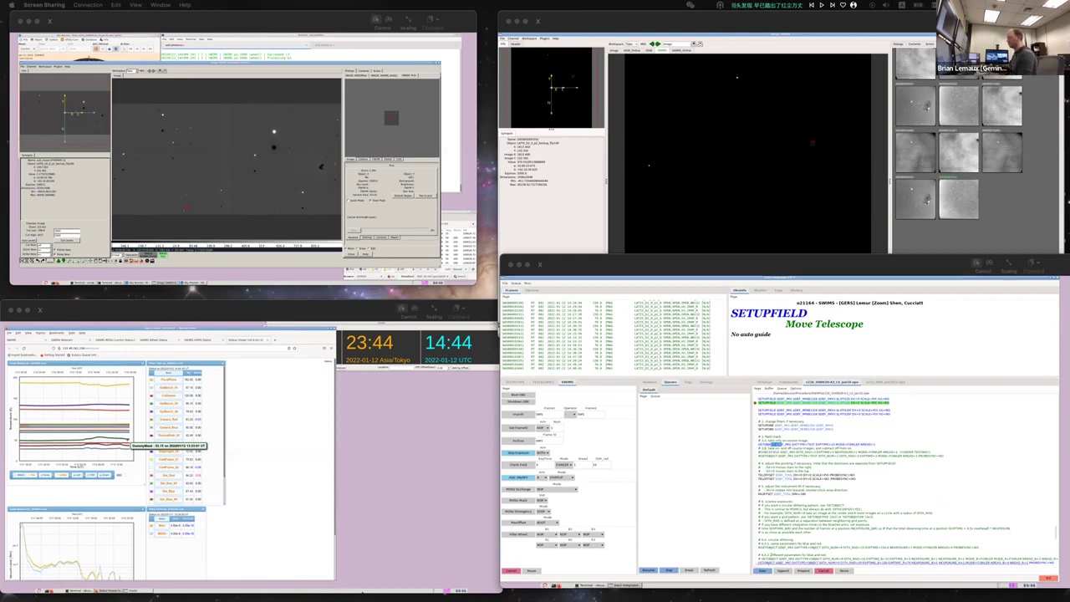
pyautogui.click(762, 570)
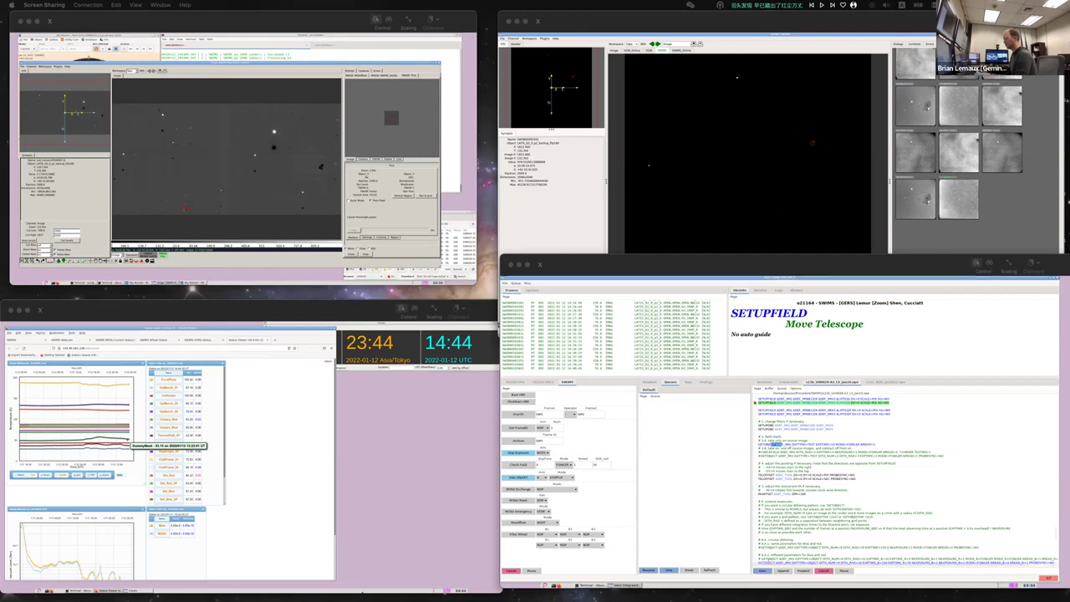
# Check the new on-source test frame and select the circular dithering GETOBJECT command with different blue and red parameters in the procedure file.
pyautogui.scroll(-1, 906, 484)
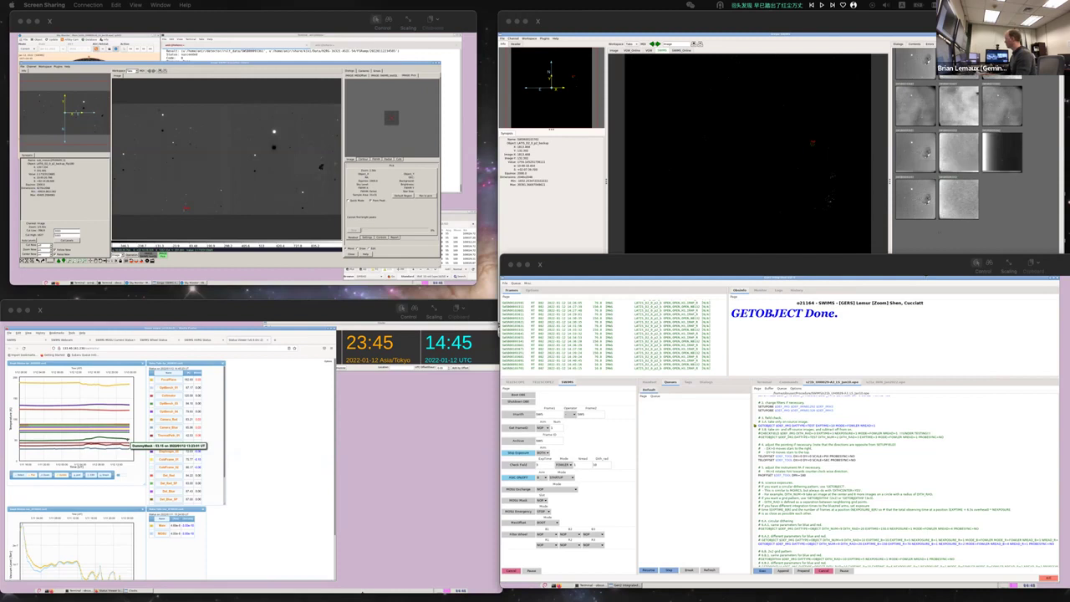
pyautogui.moveTo(928, 180)
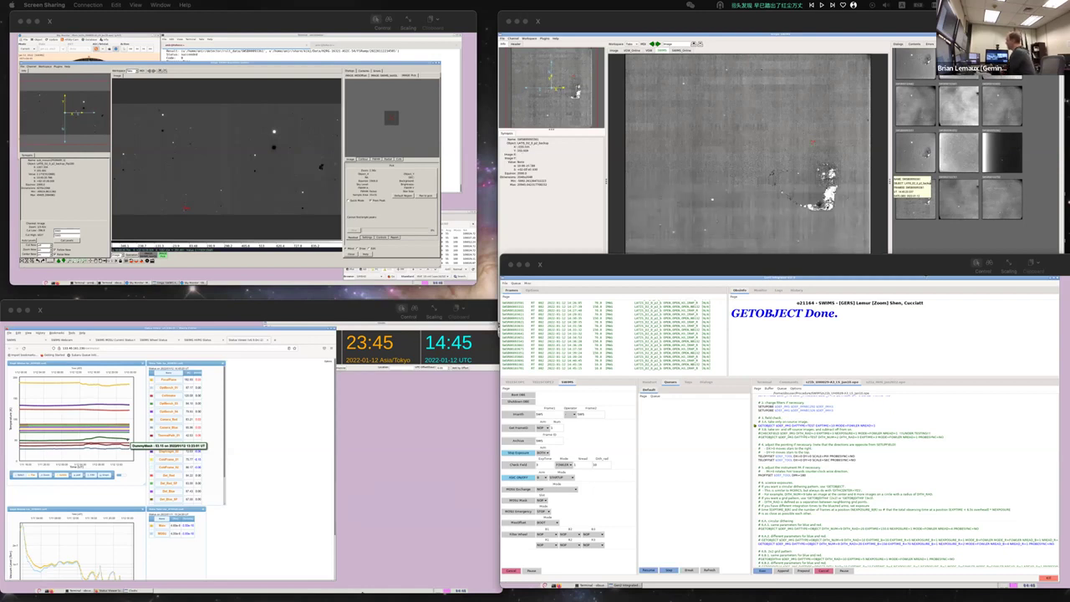
pyautogui.scroll(-3, 760, 484)
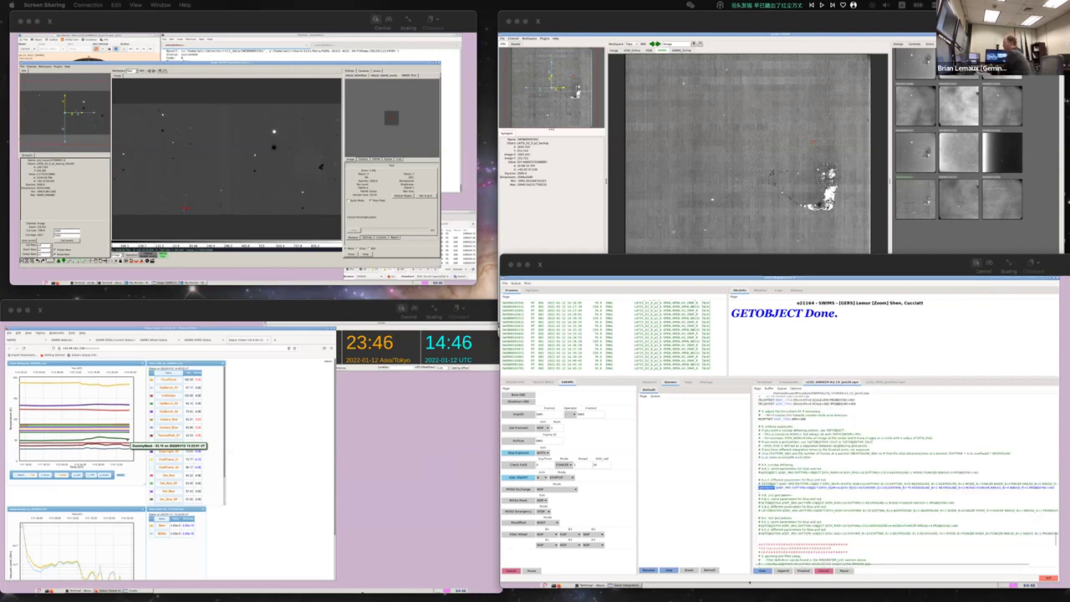
pyautogui.hotkey('ctrl', 'Up')
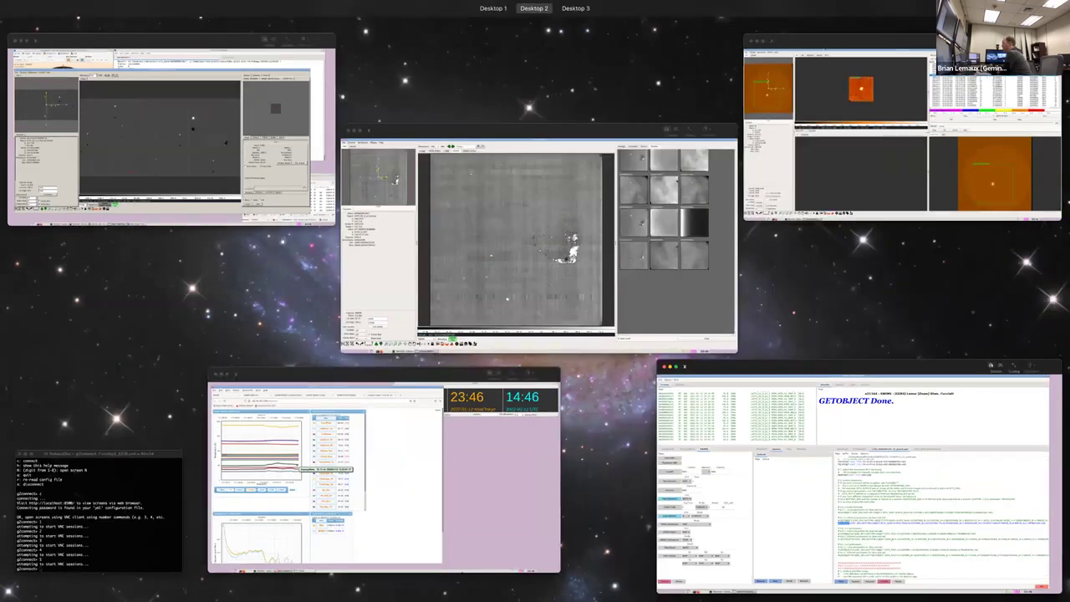
pyautogui.hotkey('ctrl', 'Up')
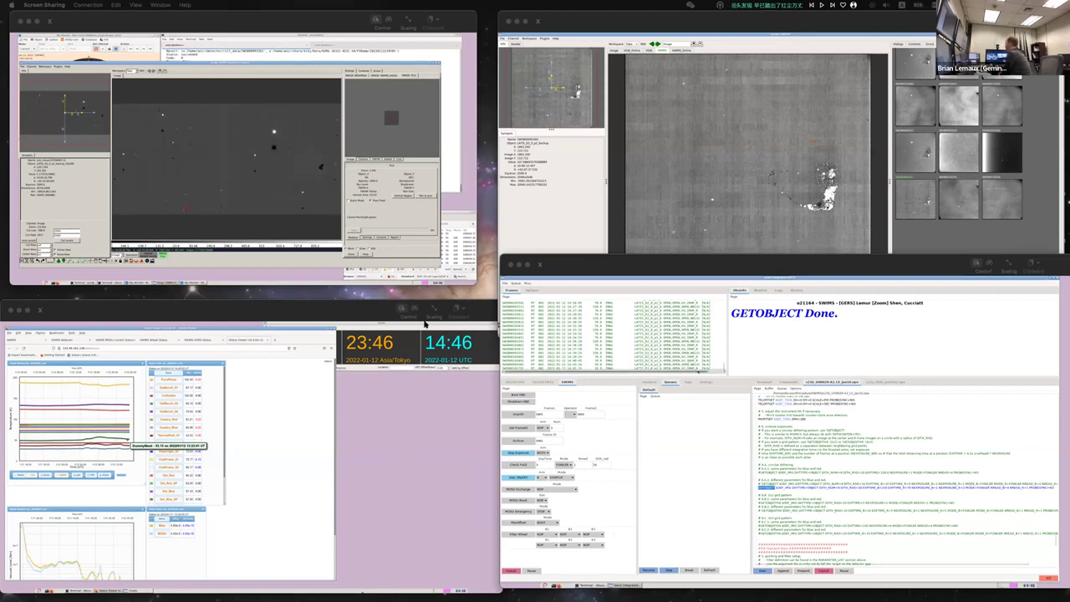
# Compare the star pattern in the latest SWIMS frame with the LATIS_D2_0_p2_backup finding chart in Acrobat Reader, and put the chart away.
pyautogui.press('super+Tab')
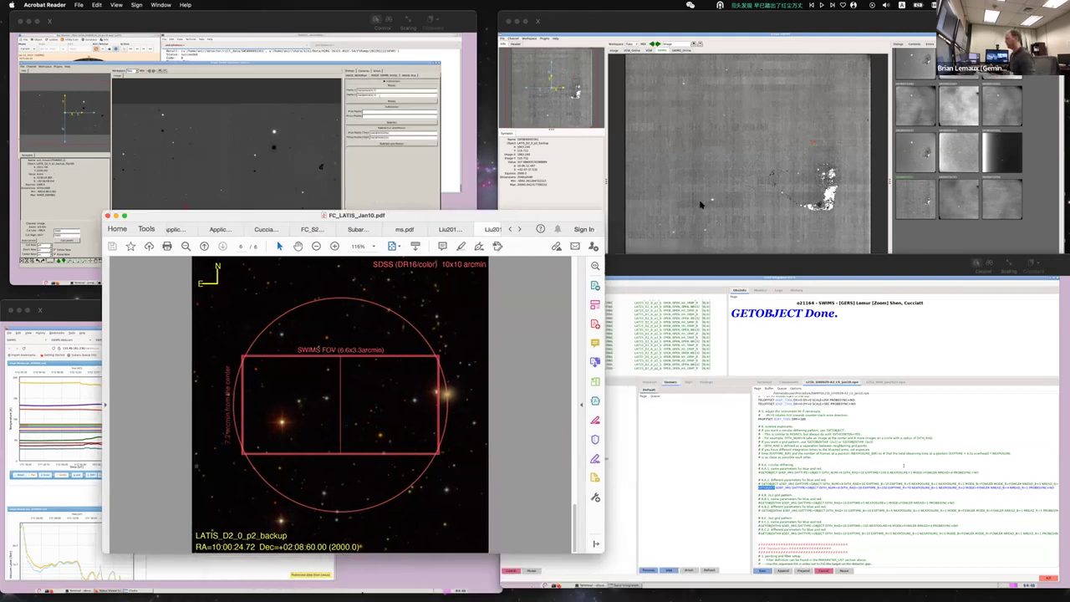
pyautogui.click(700, 204)
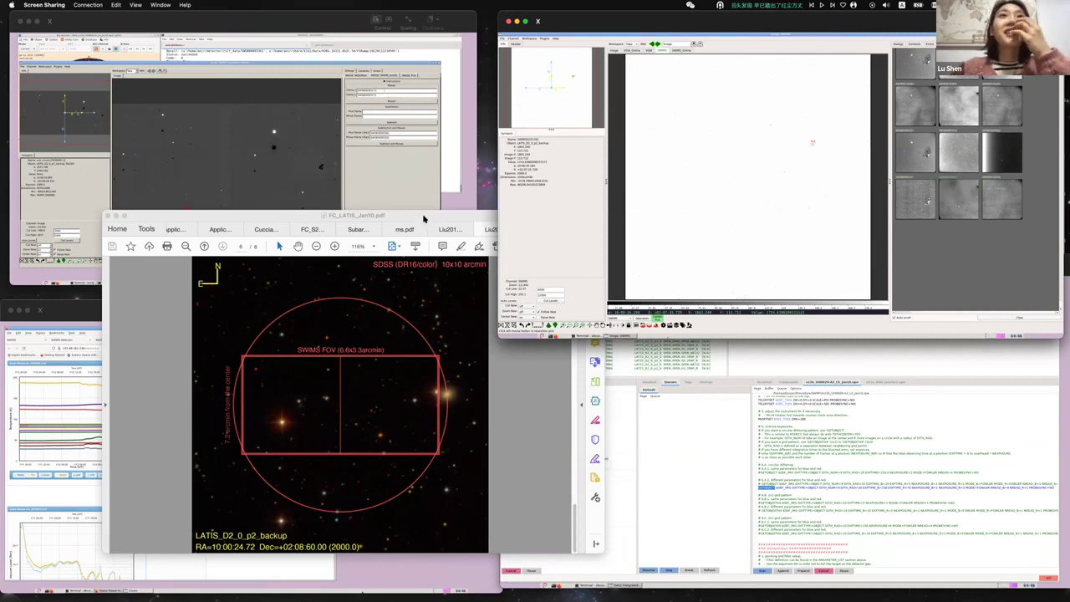
pyautogui.press('super+Tab')
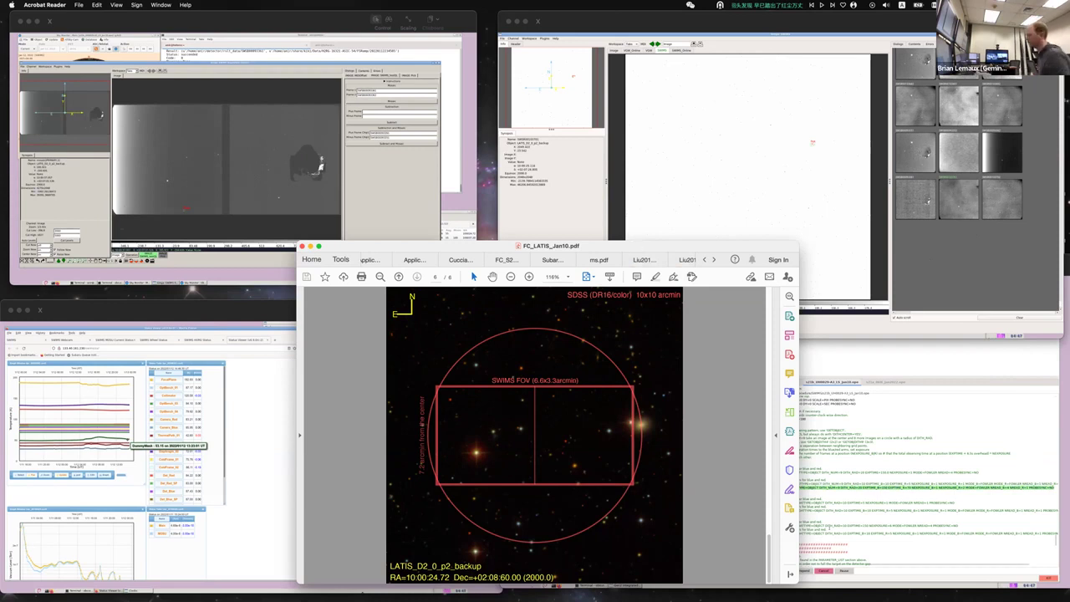
pyautogui.press('super+w')
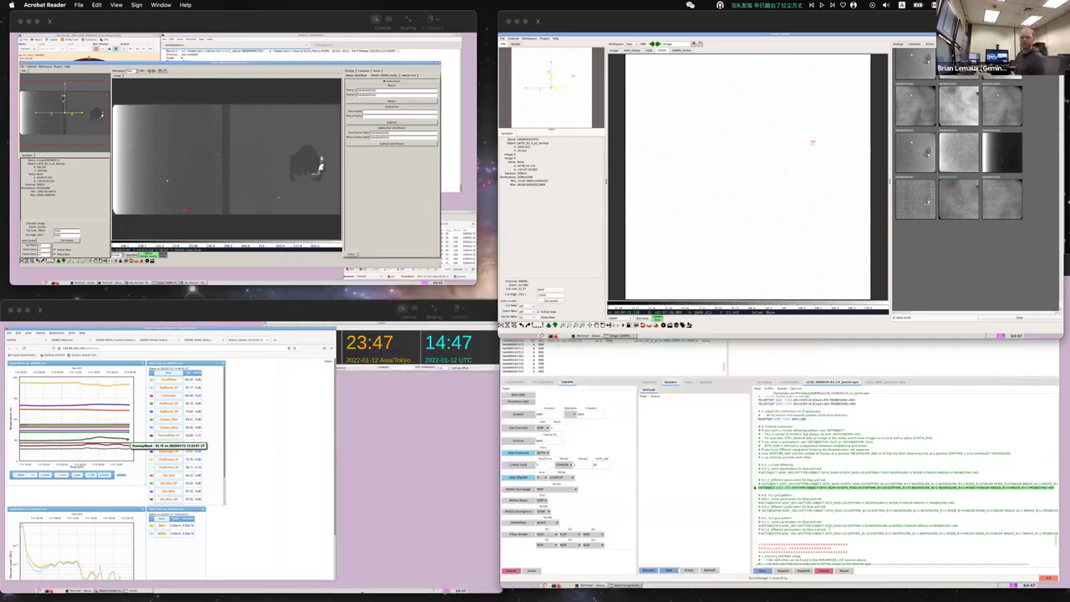
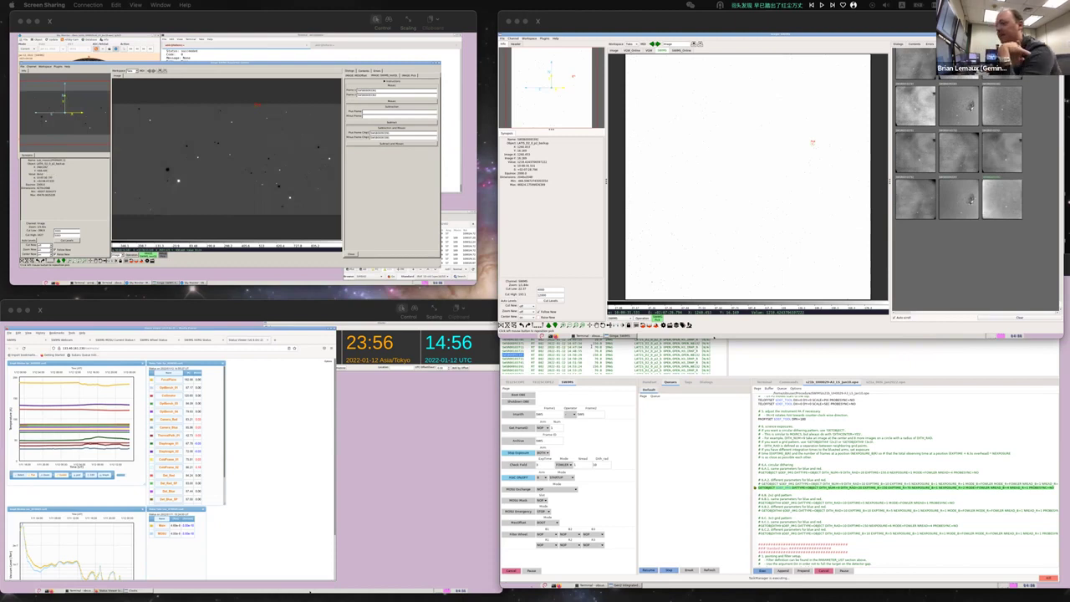
# Run the Pick analysis on a star near the upper middle of the acquisition mosaic to measure its FWHM.
pyautogui.click(131, 254)
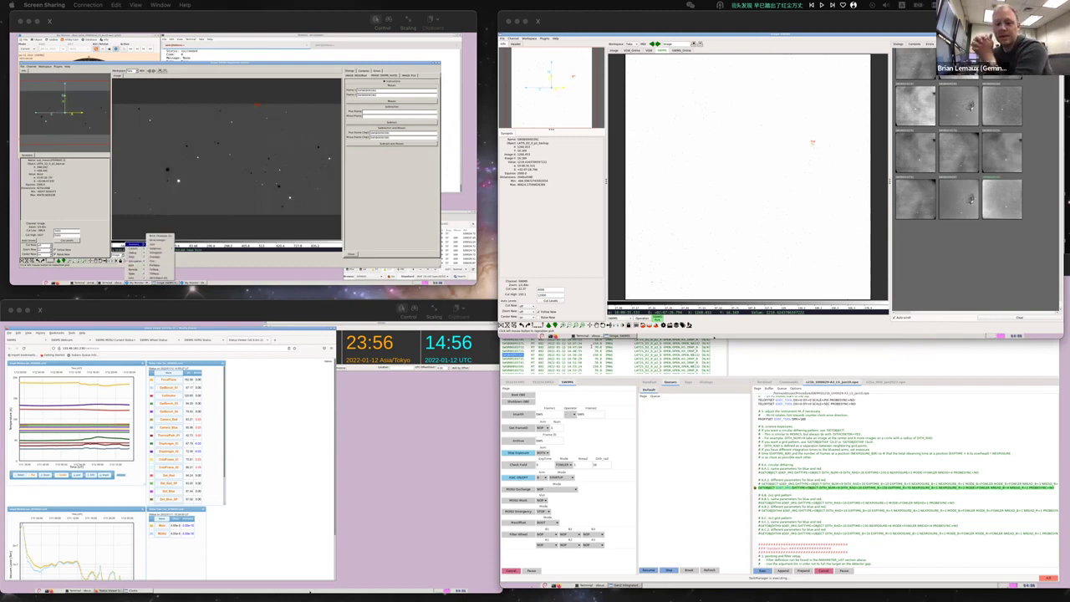
pyautogui.click(154, 254)
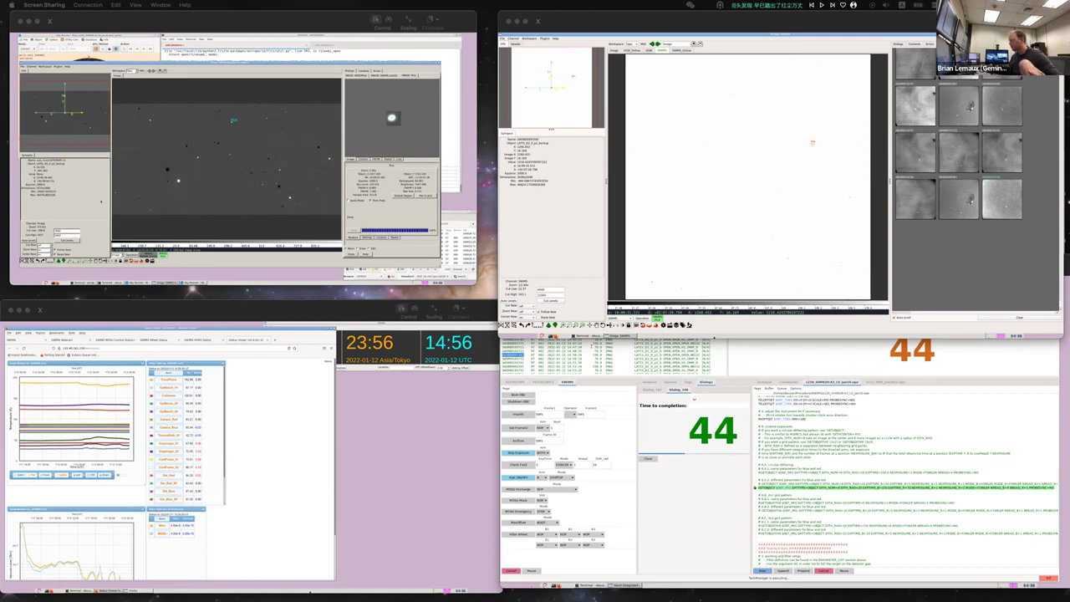
pyautogui.hotkey('ctrl', 'Up')
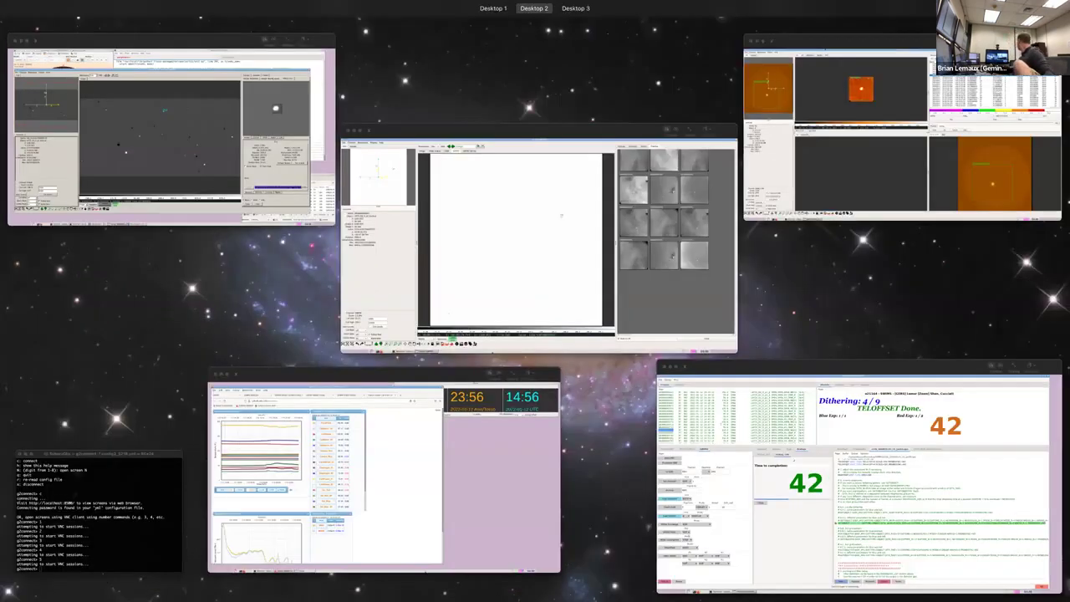
pyautogui.hotkey('ctrl', 'Up')
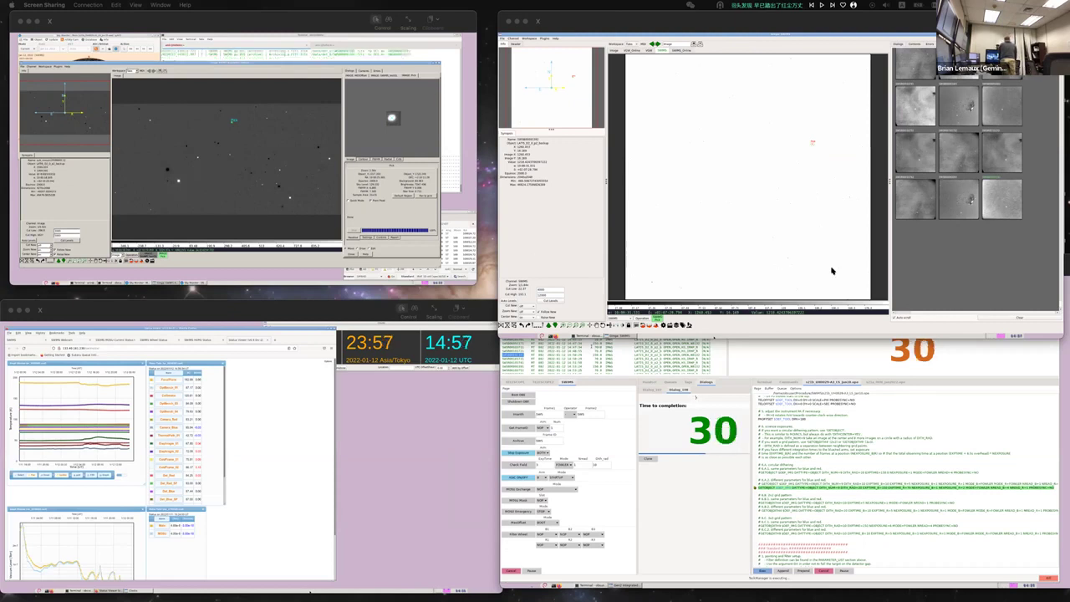
# Reposition the acquisition viewer screen on the desktop and bring the observation control screen in front of the image viewer.
pyautogui.doubleClick(335, 28)
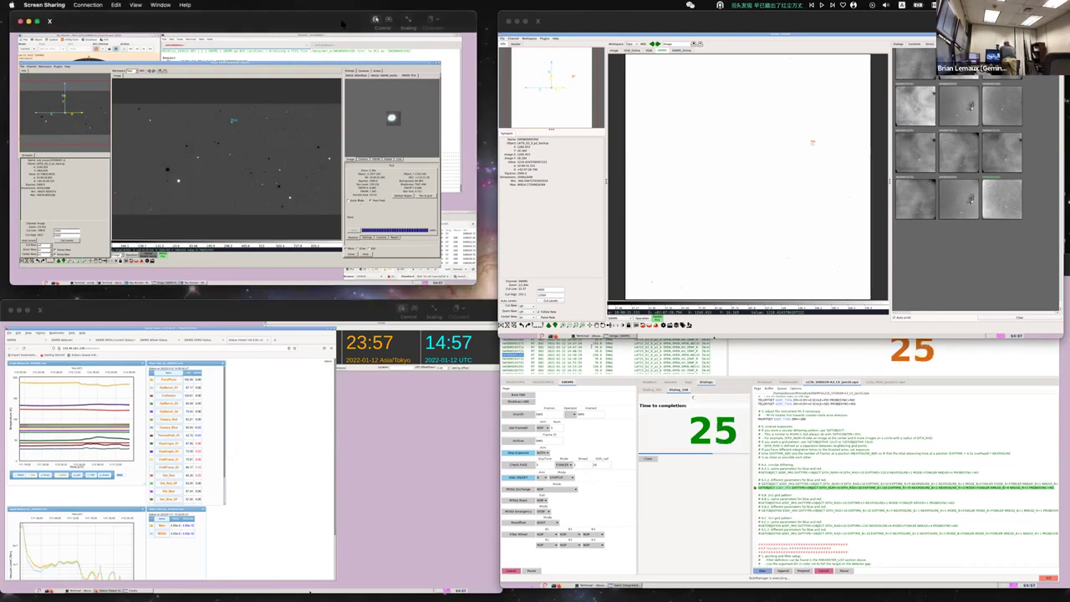
pyautogui.moveTo(335, 194); pyautogui.dragTo(329, 43)
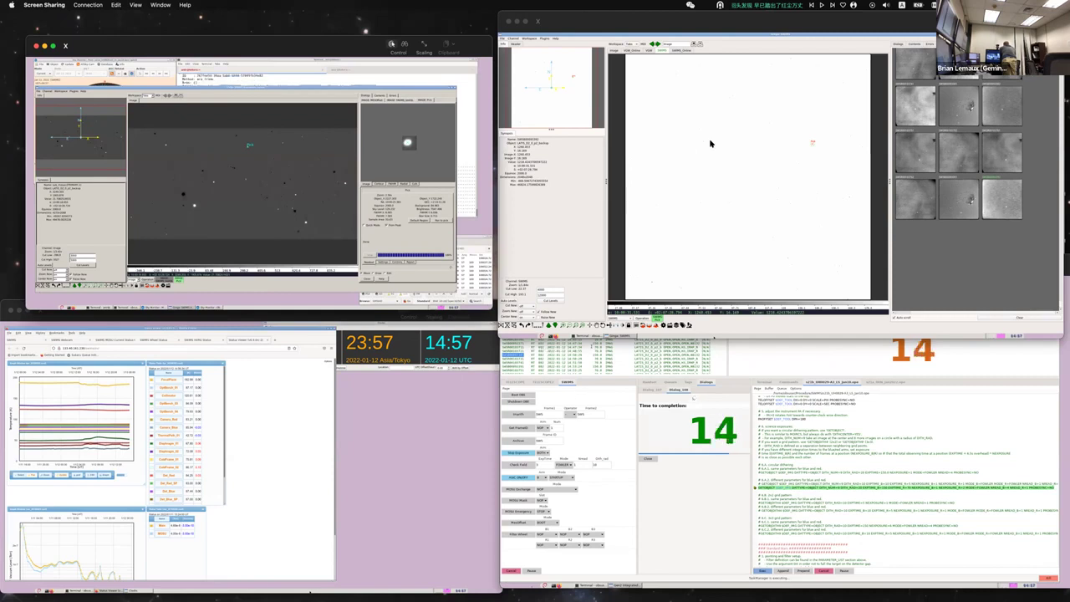
pyautogui.click(660, 446)
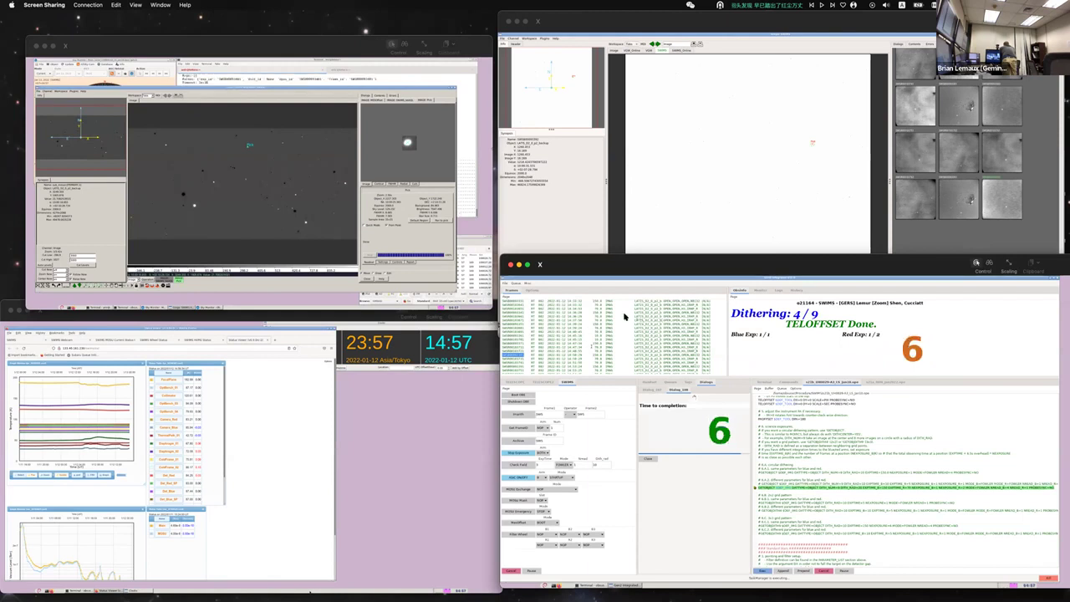
pyautogui.click(364, 37)
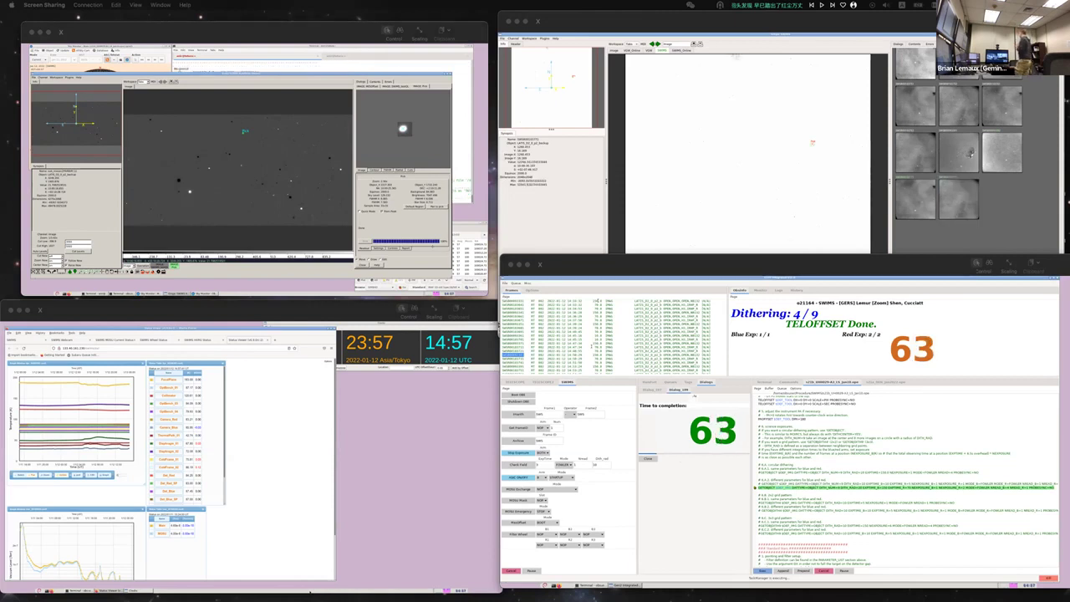
# Run the Pick analysis on a star in the right detector half of the new subtracted mosaic.
pyautogui.click(309, 247)
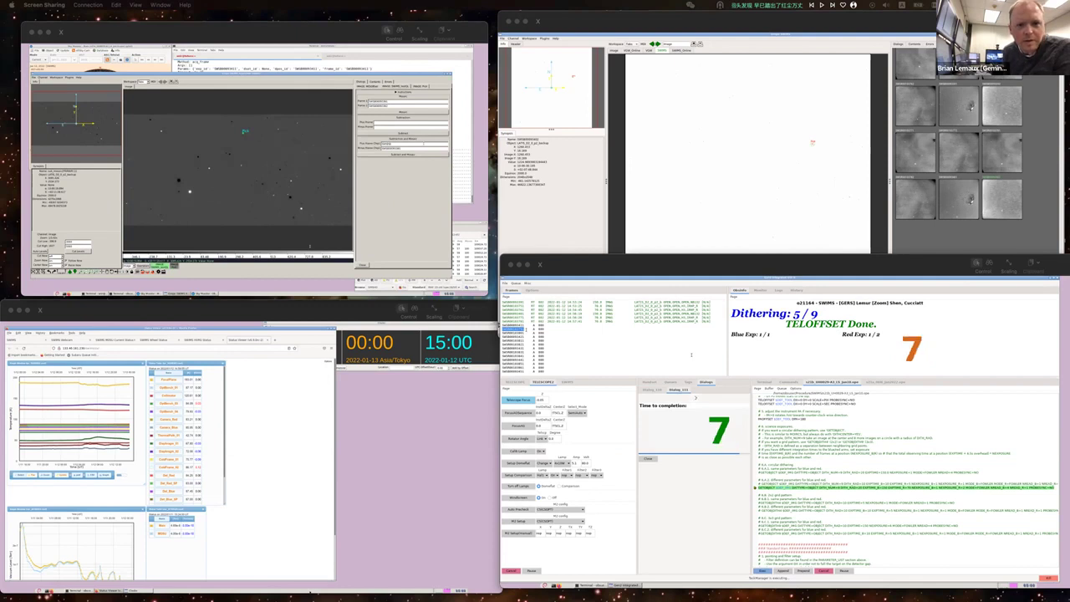
pyautogui.click(863, 158)
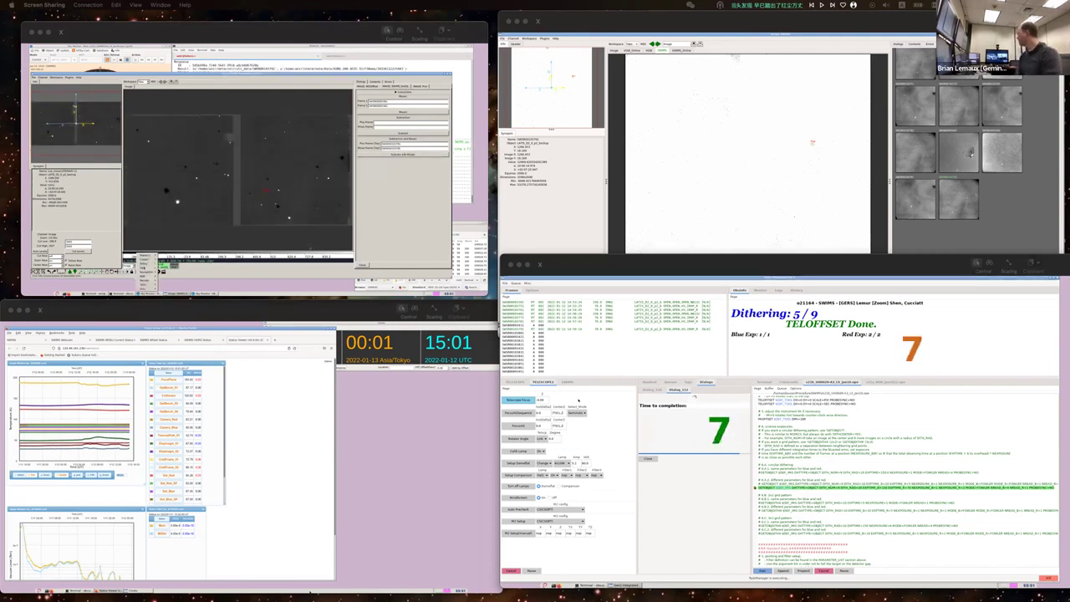
pyautogui.moveTo(145, 277)
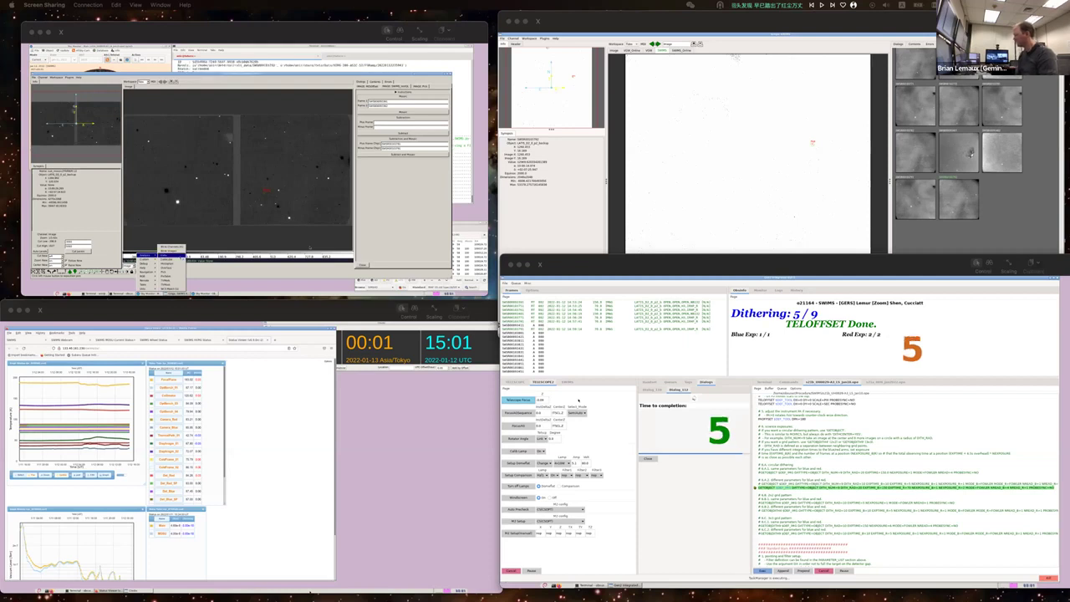
pyautogui.click(167, 264)
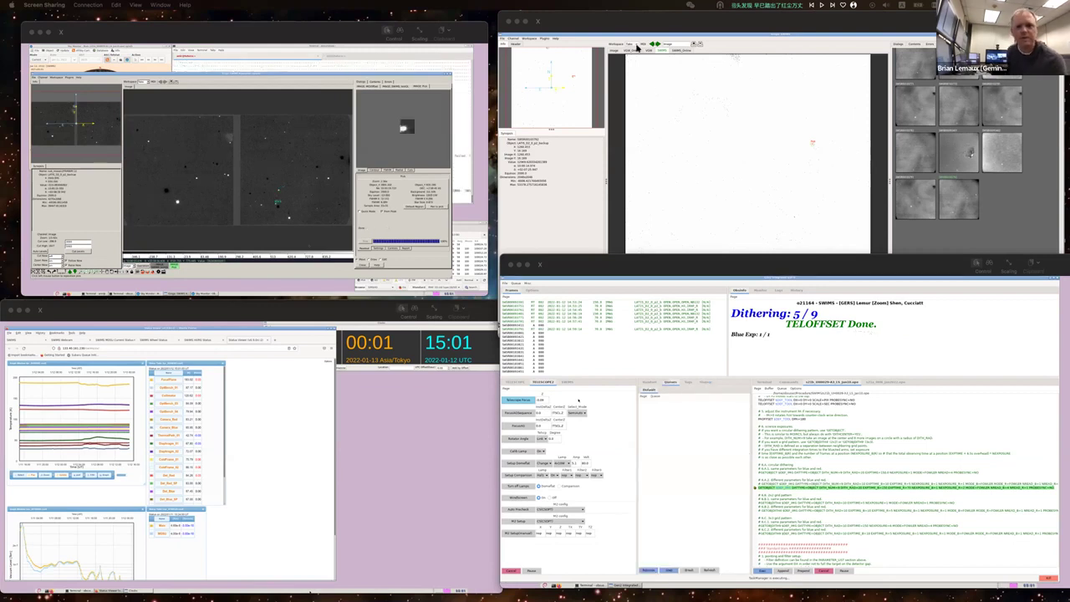
# Enlarge the acquisition viewer and build a subtracted mosaic from plus frame SWSR00103801 and minus frame SWSR00103781.
pyautogui.click(485, 291)
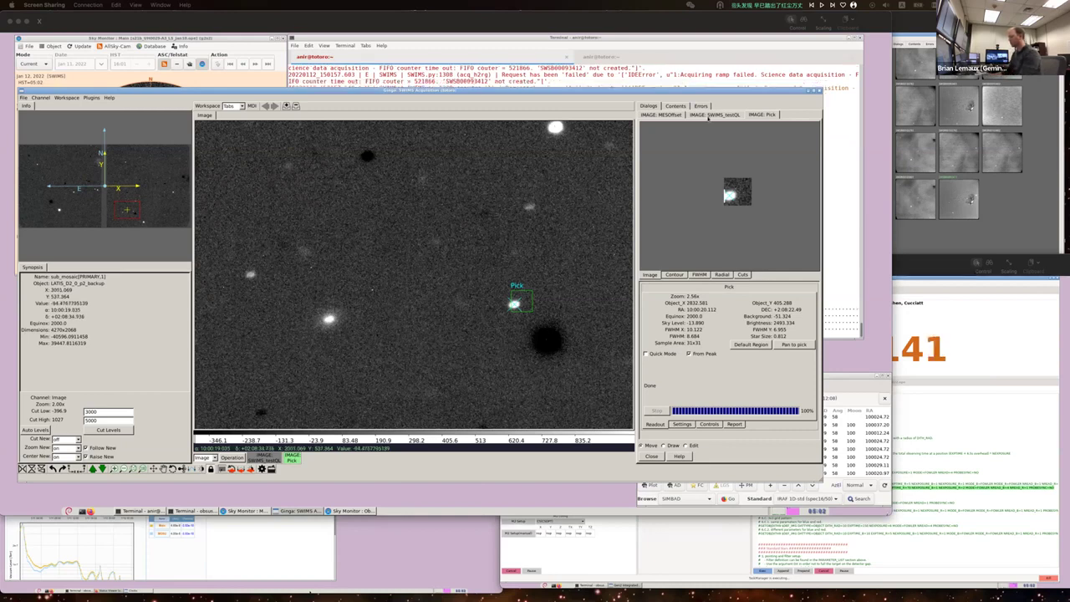
pyautogui.click(707, 114)
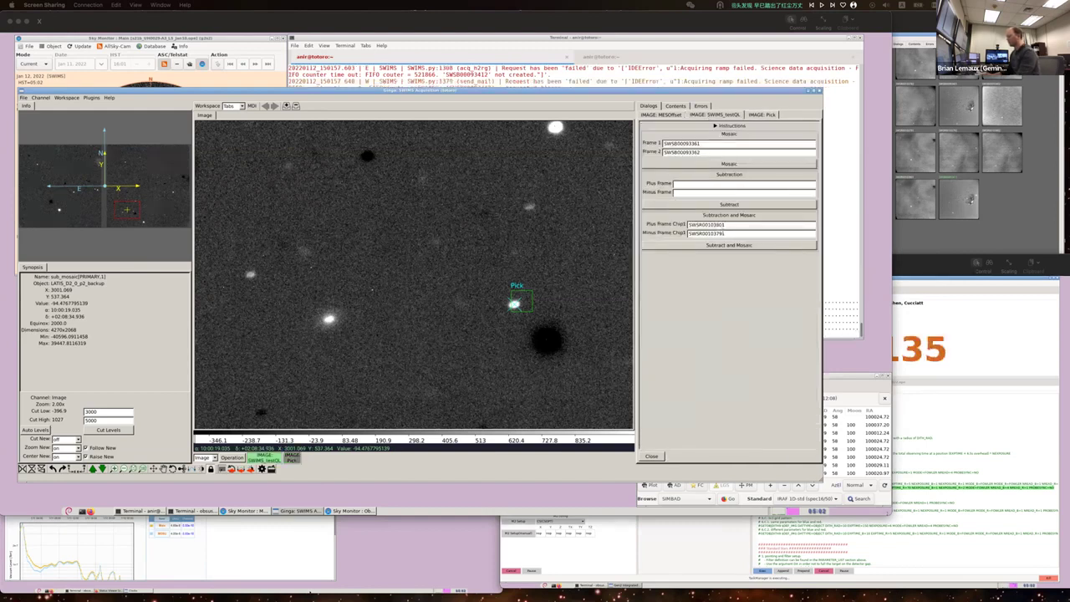
pyautogui.click(724, 234)
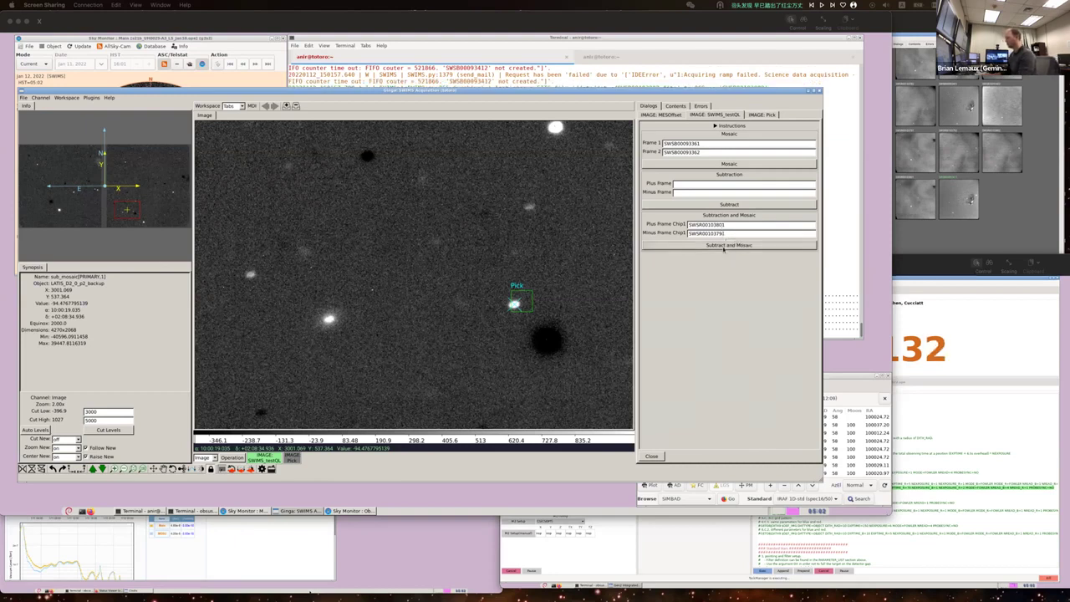
pyautogui.click(723, 245)
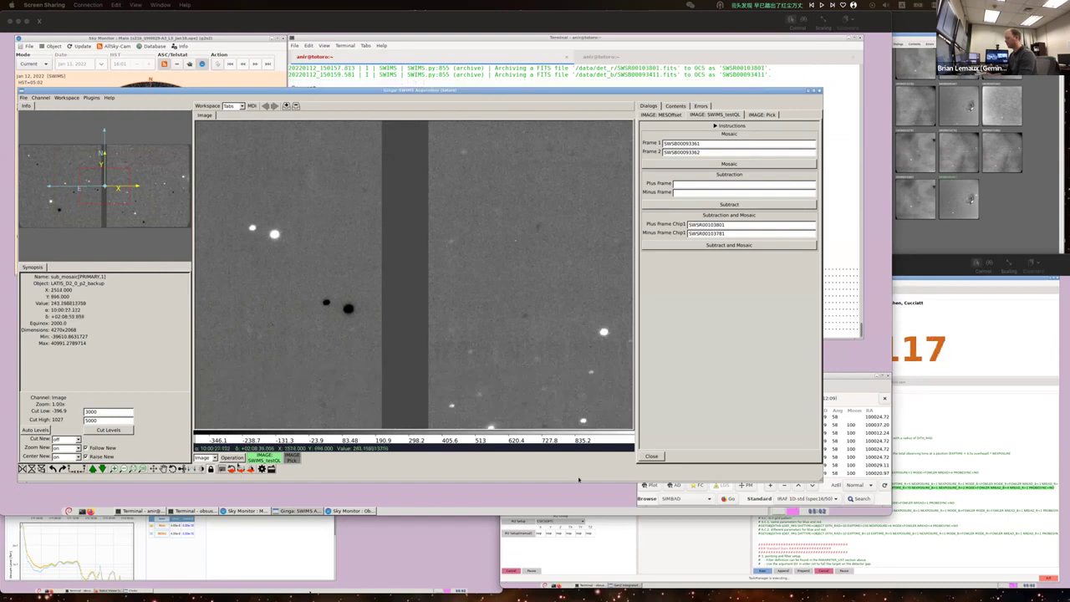
# Run the Pick analysis on the star at the lower right of the zoomed SWSR00103801 mosaic.
pyautogui.click(231, 458)
pyautogui.moveTo(238, 437)
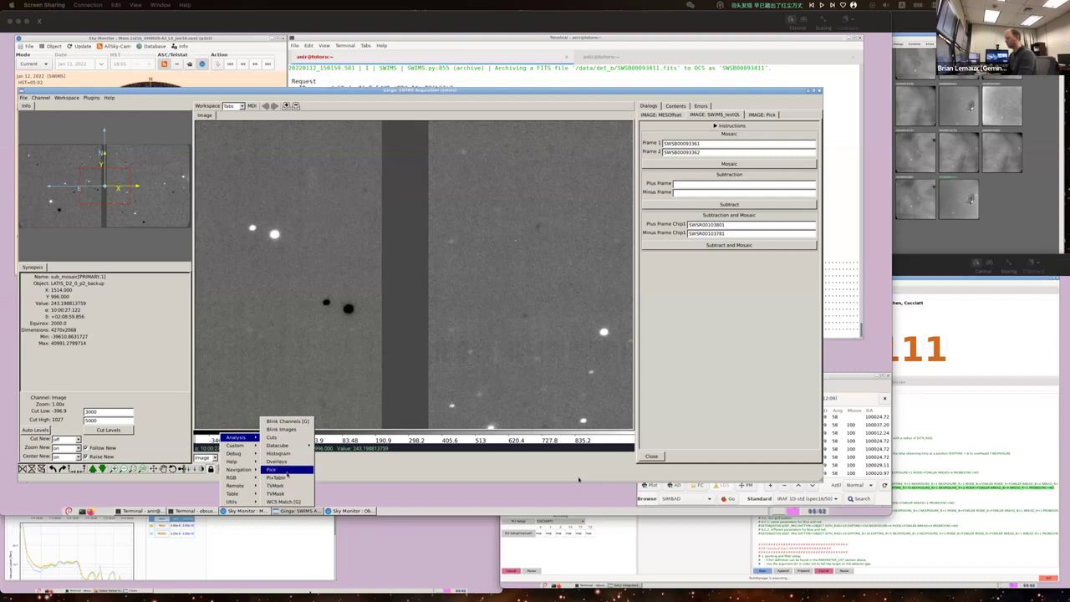
pyautogui.click(277, 469)
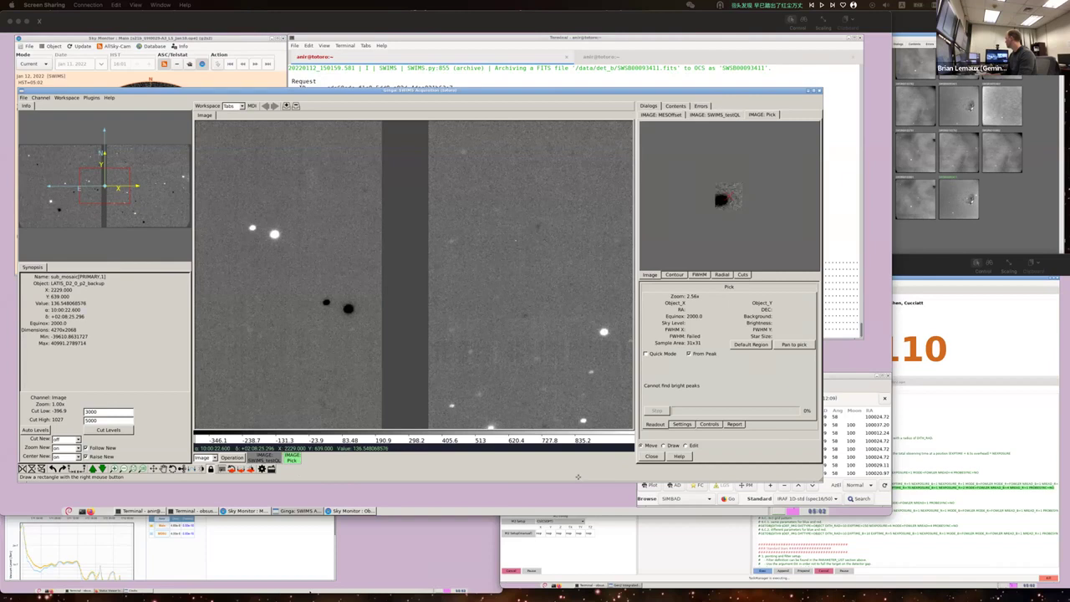
pyautogui.rightClick(583, 416)
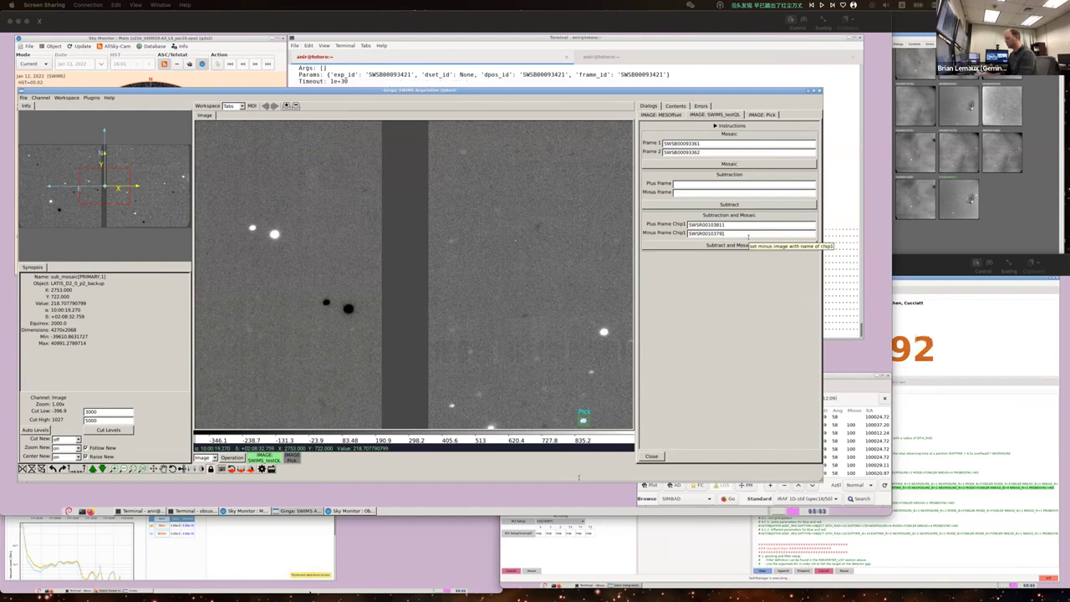
# Build a subtracted mosaic from plus frame SWSR00103811 and minus frame SWSR00103791.
pyautogui.write('1')
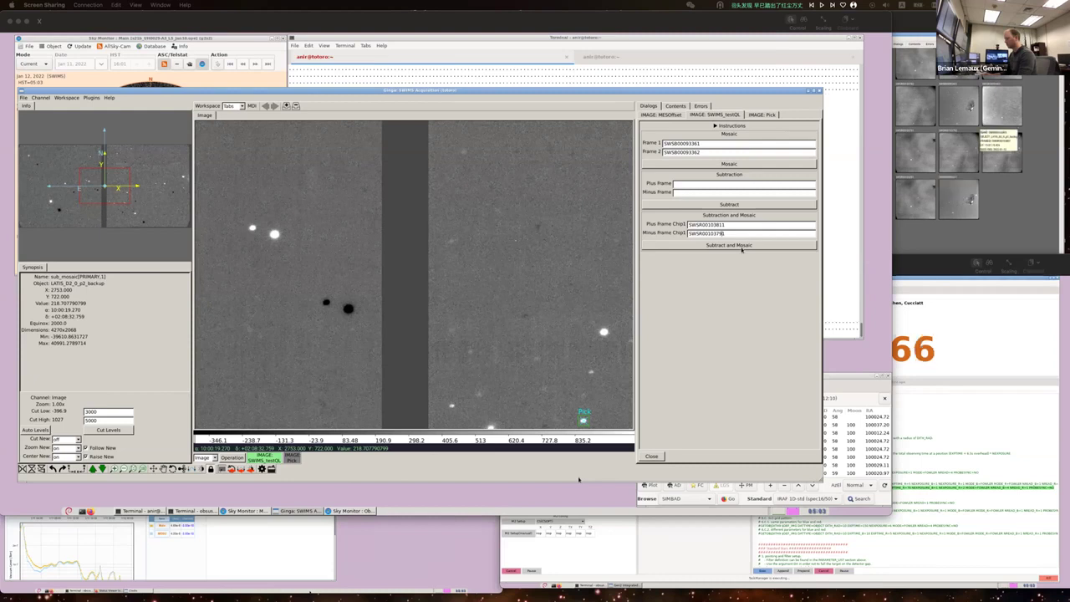
pyautogui.write('1')
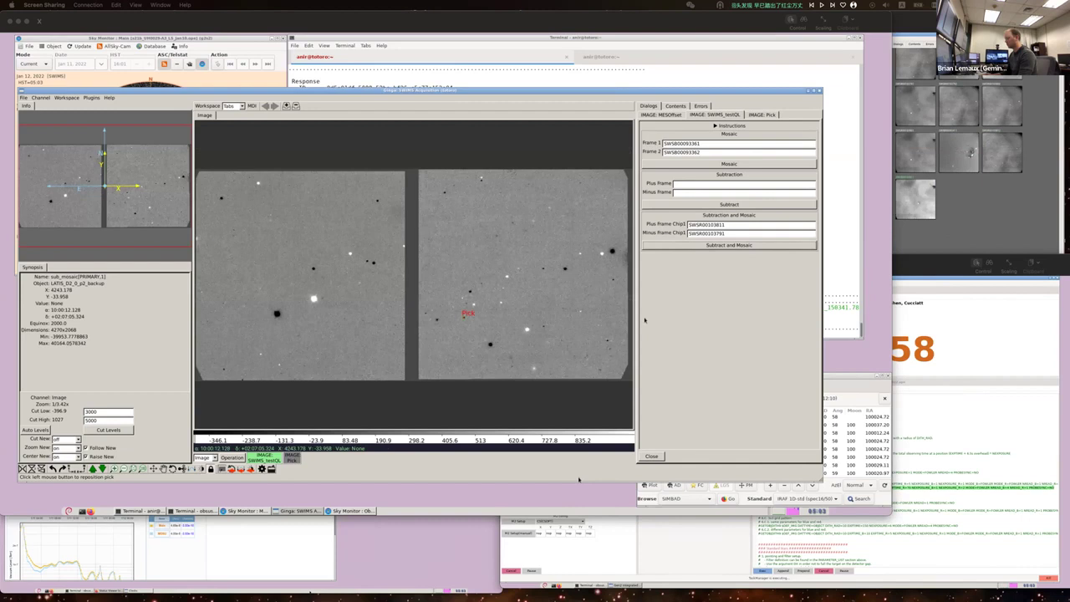
# Measure the bright star right of the detector gap in the SWSR00103811 mosaic with the Pick analysis.
pyautogui.press('1')
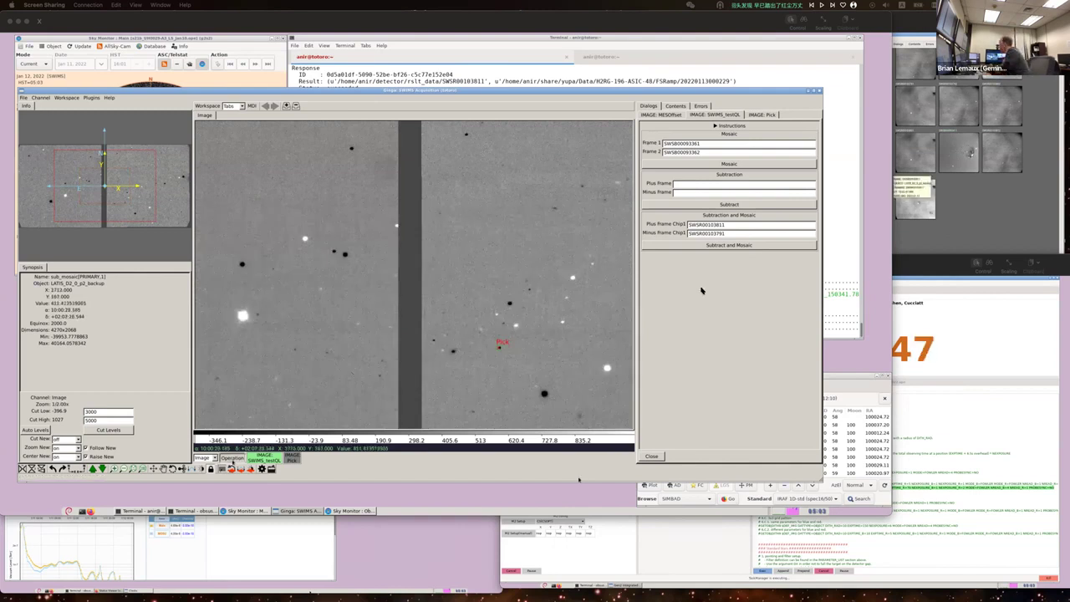
pyautogui.moveTo(248, 441)
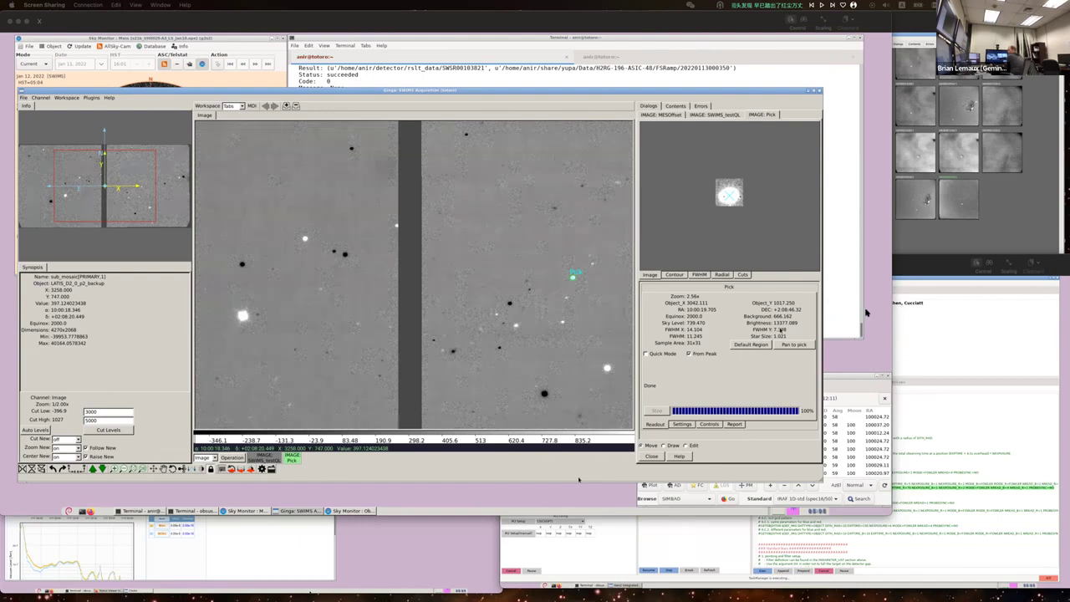
pyautogui.click(940, 326)
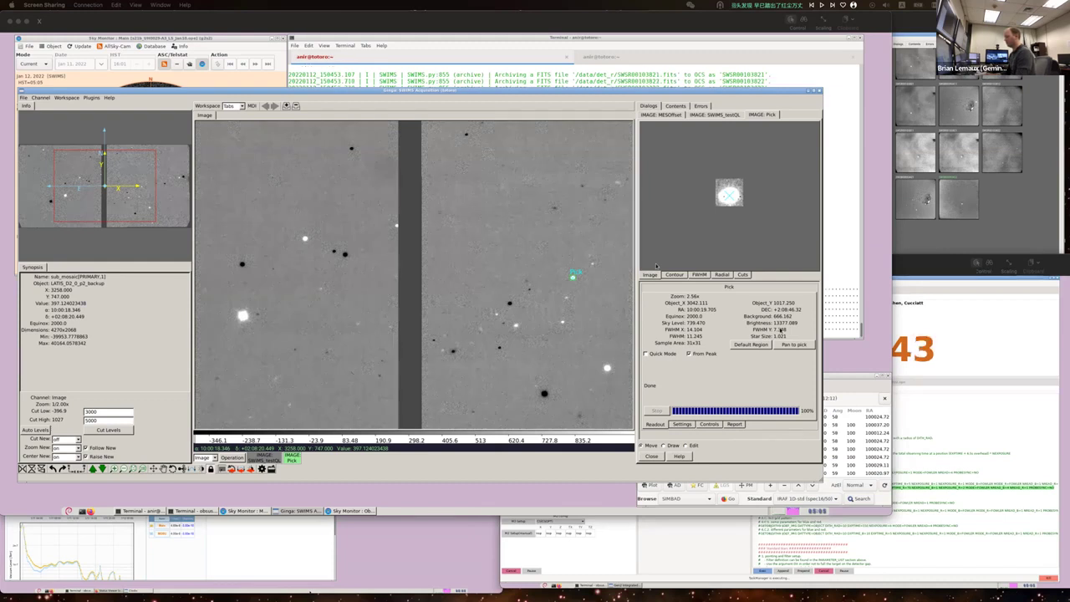
# Build a subtracted mosaic from plus frame SWSR00103831 and minus frame SWSR00103811.
pyautogui.click(717, 115)
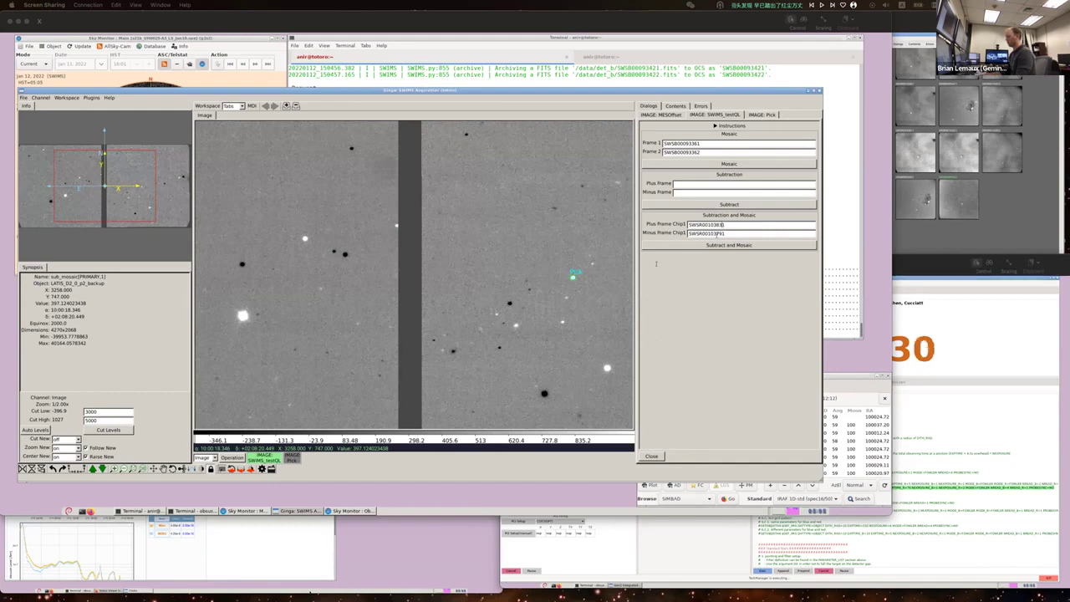
pyautogui.press('BackSpace')
pyautogui.press('BackSpace')
pyautogui.write('81')
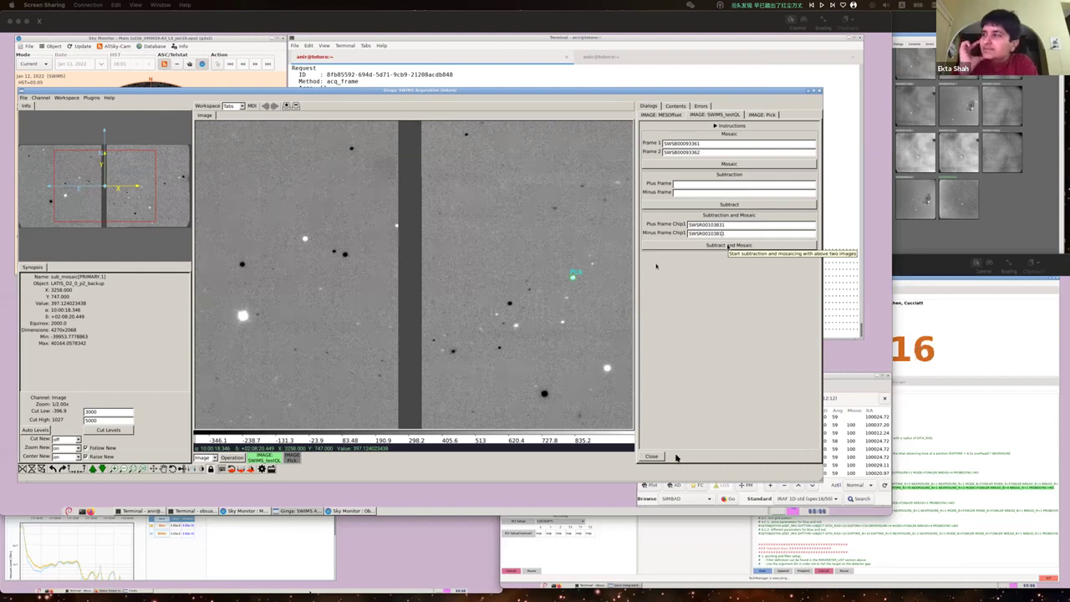
pyautogui.click(728, 245)
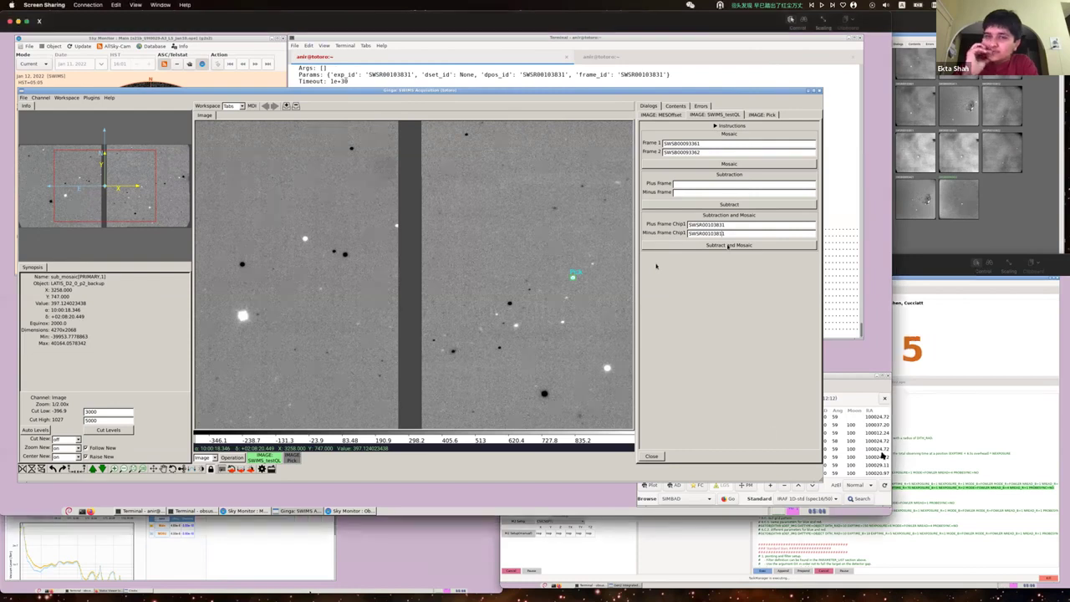
pyautogui.click(779, 491)
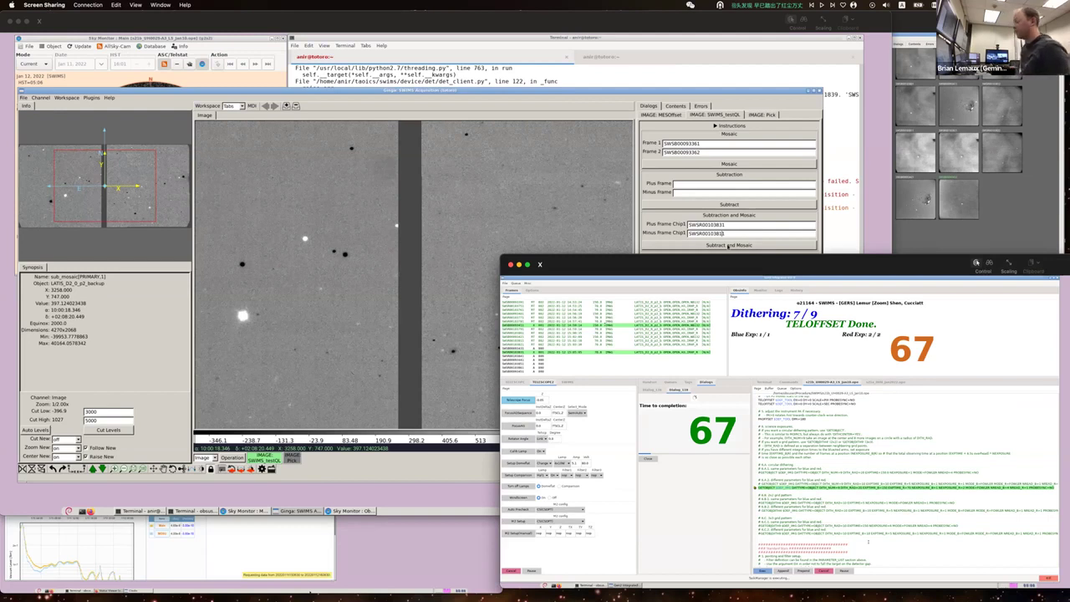
pyautogui.click(727, 245)
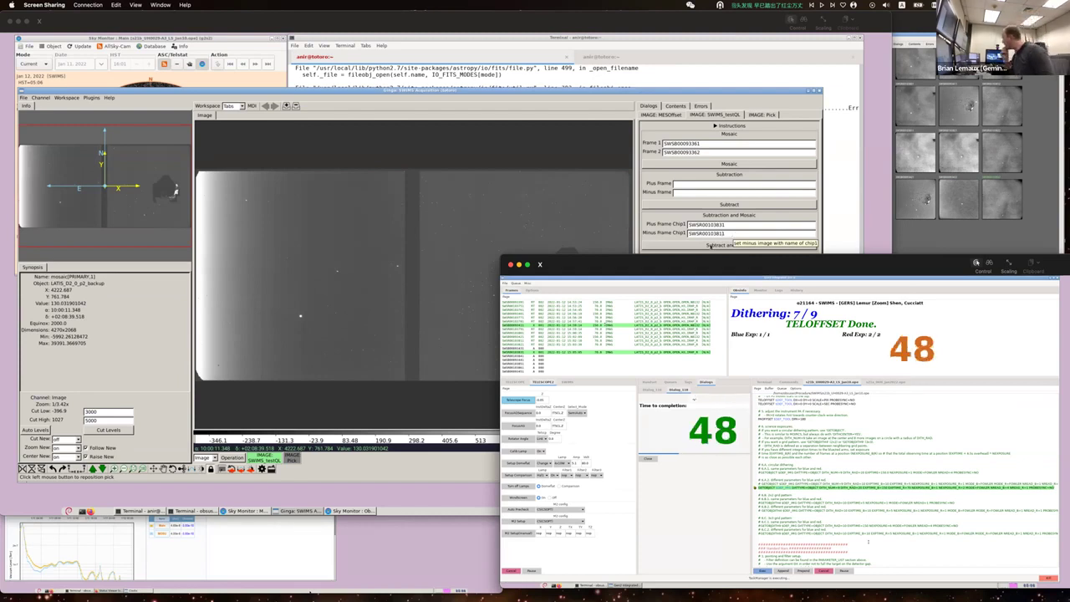
pyautogui.click(708, 246)
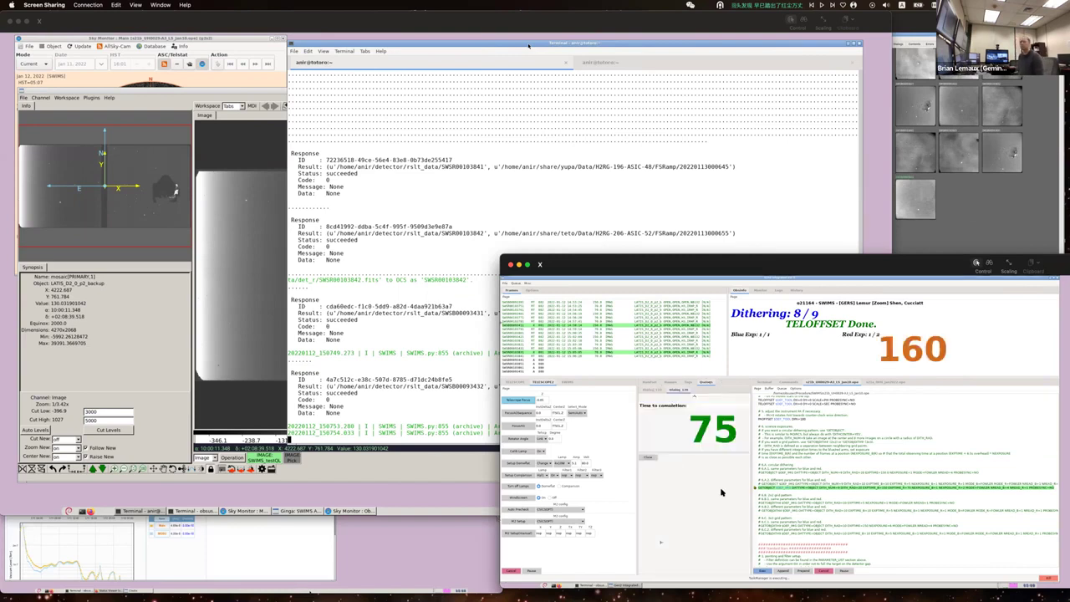
# Build the SWSR00103841 minus SWSR00103821 mosaic and measure stars right of the detector gap with the Pick analysis.
pyautogui.press('super+Tab')
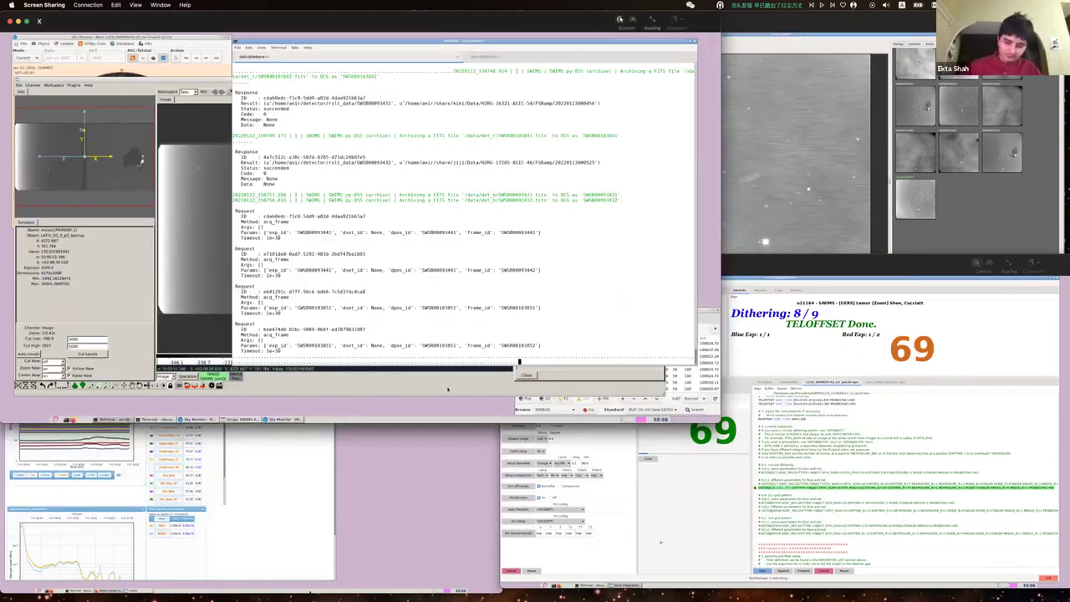
pyautogui.click(447, 377)
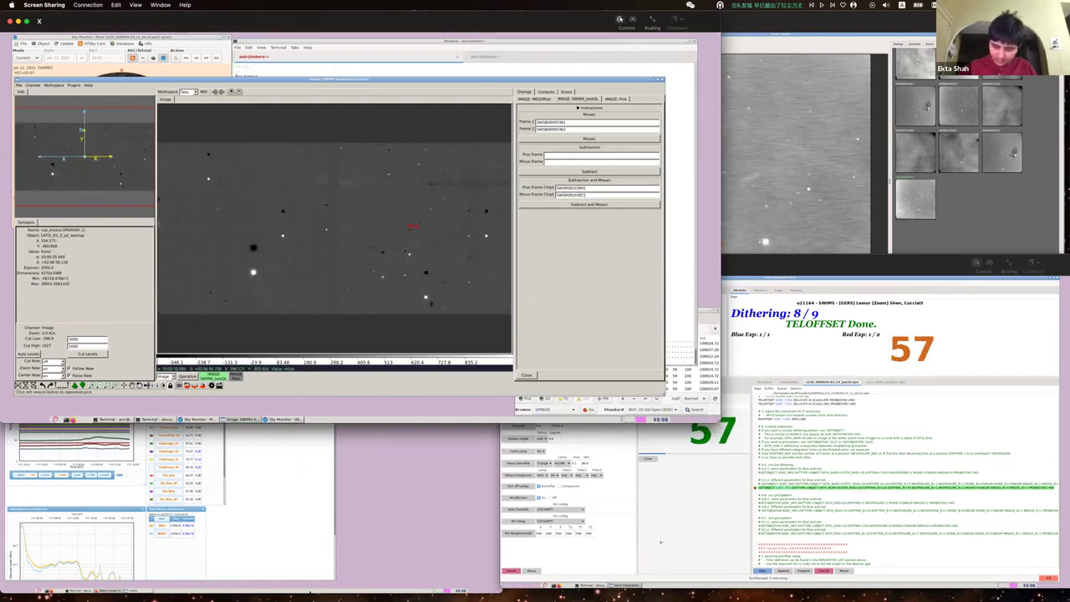
pyautogui.click(187, 376)
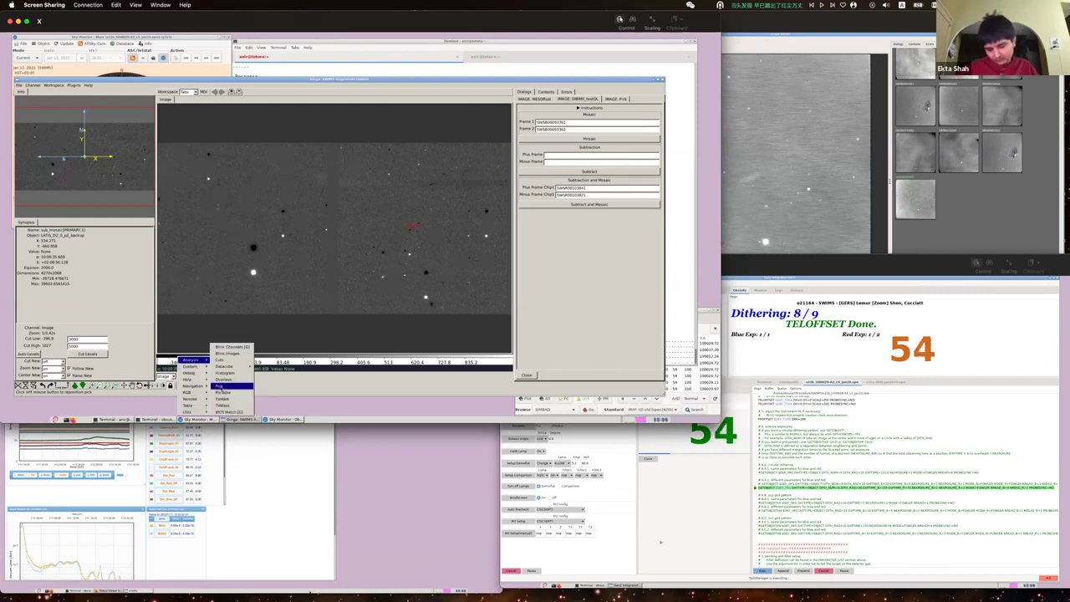
pyautogui.click(223, 386)
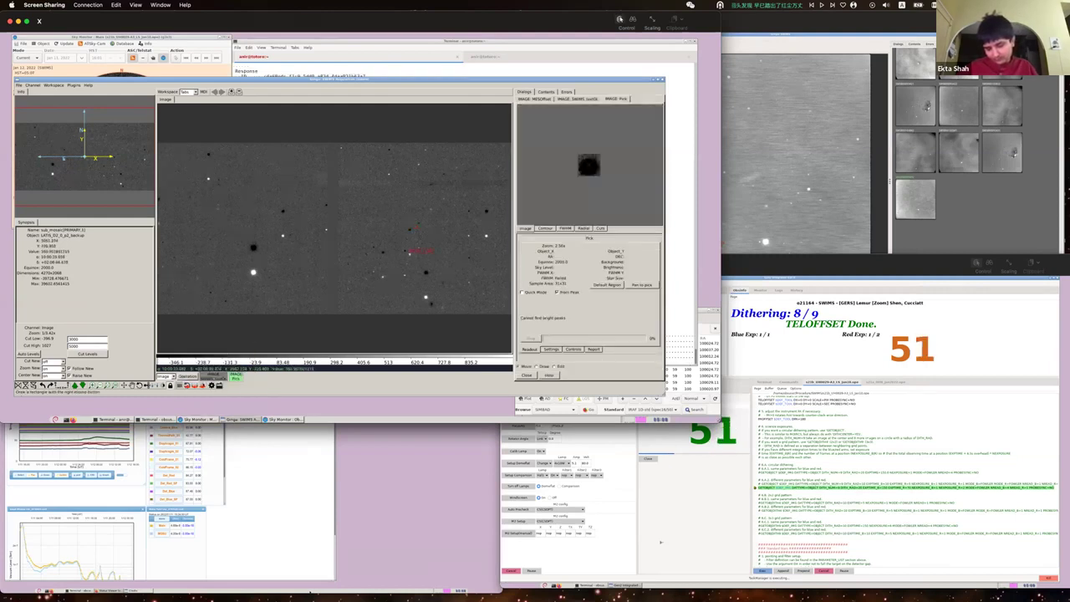
pyautogui.click(413, 248)
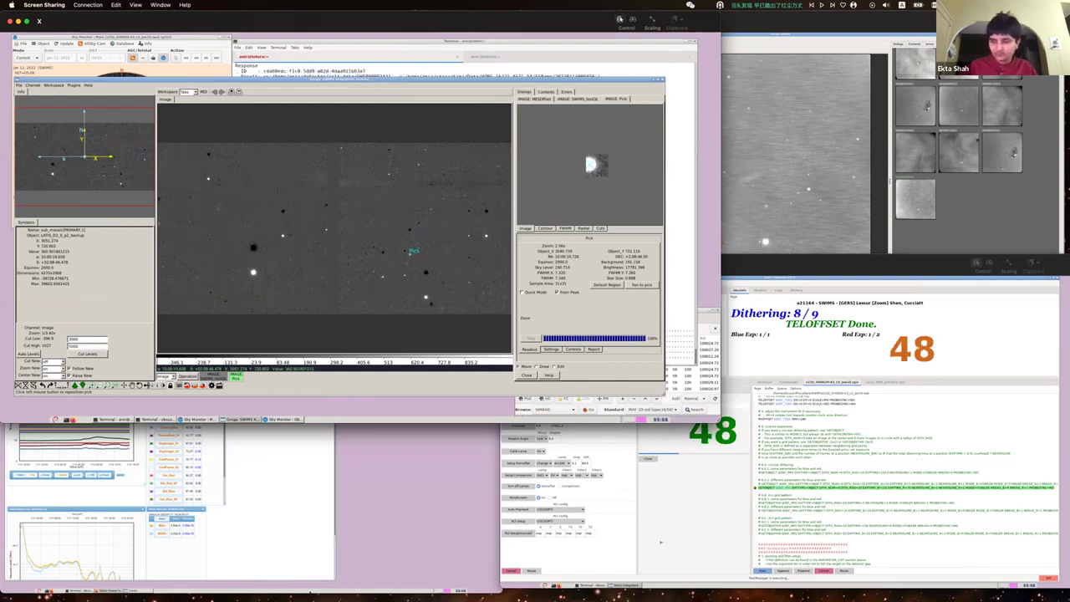
pyautogui.click(407, 272)
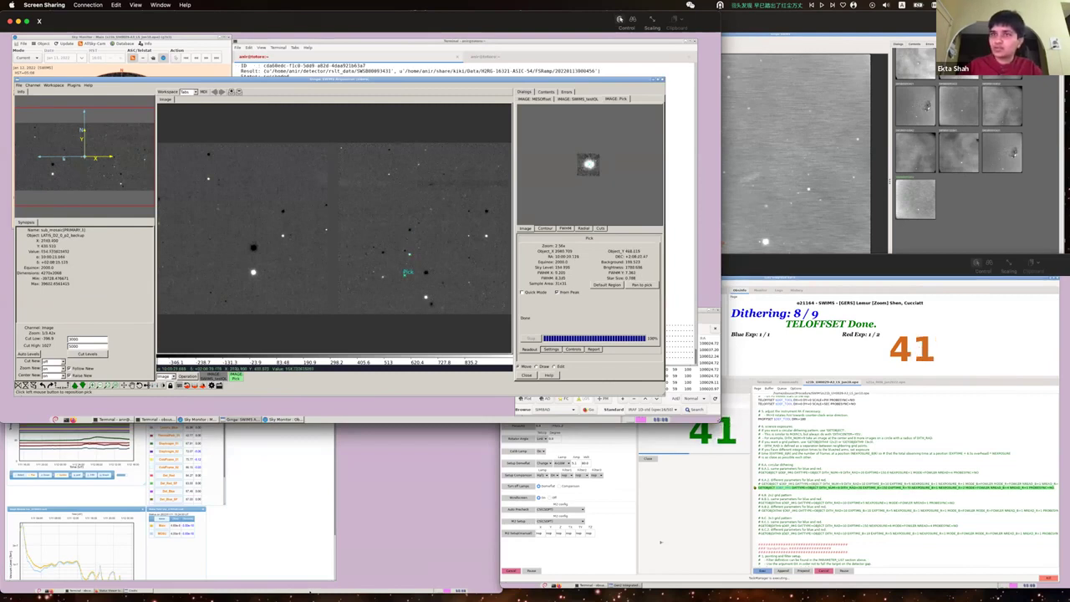
pyautogui.click(385, 274)
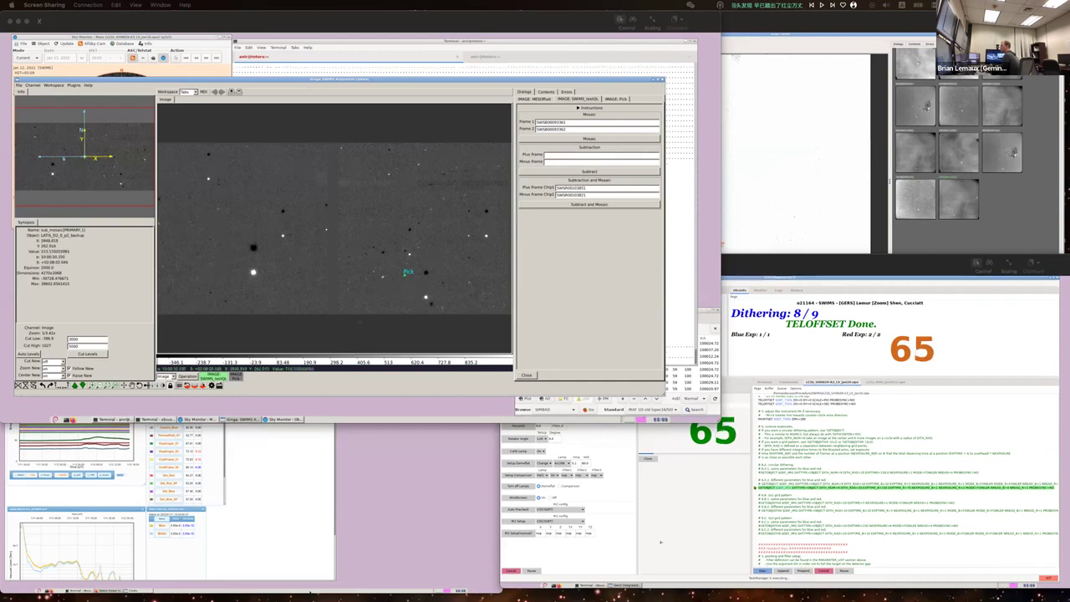
# Run the Pick analysis for the subtracted mosaic of plus frame SWSR00103851 and minus frame SWSR00103821.
pyautogui.click(187, 376)
pyautogui.moveTo(199, 359)
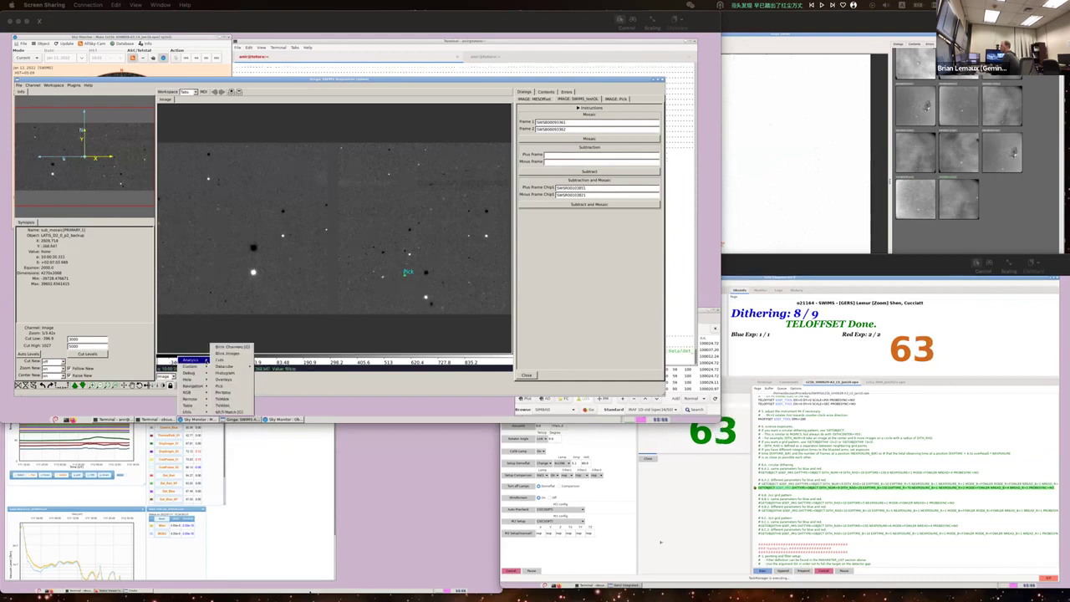
pyautogui.click(223, 385)
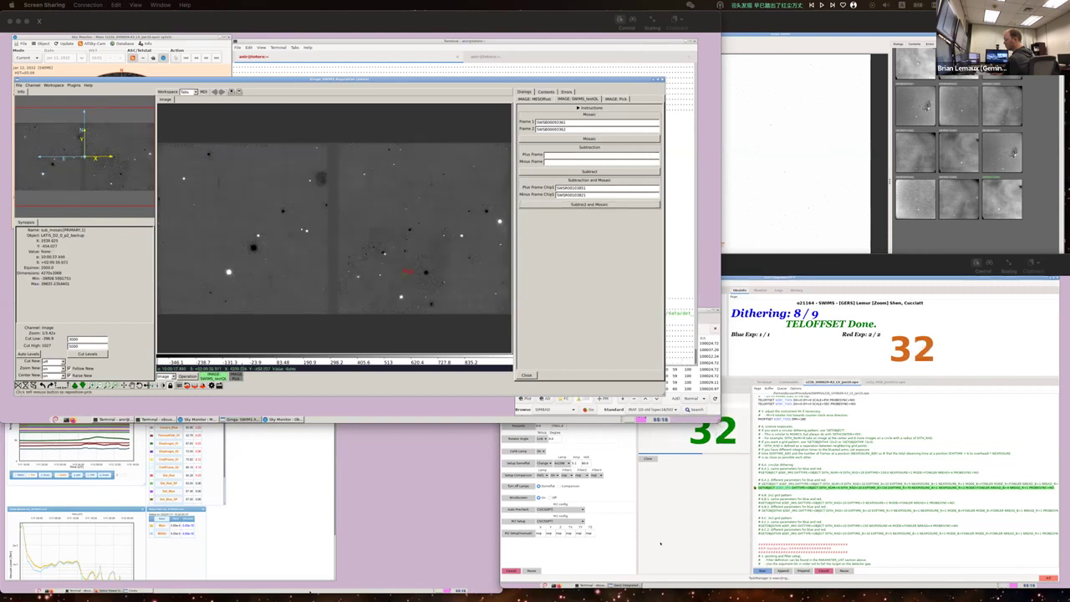
pyautogui.click(190, 376)
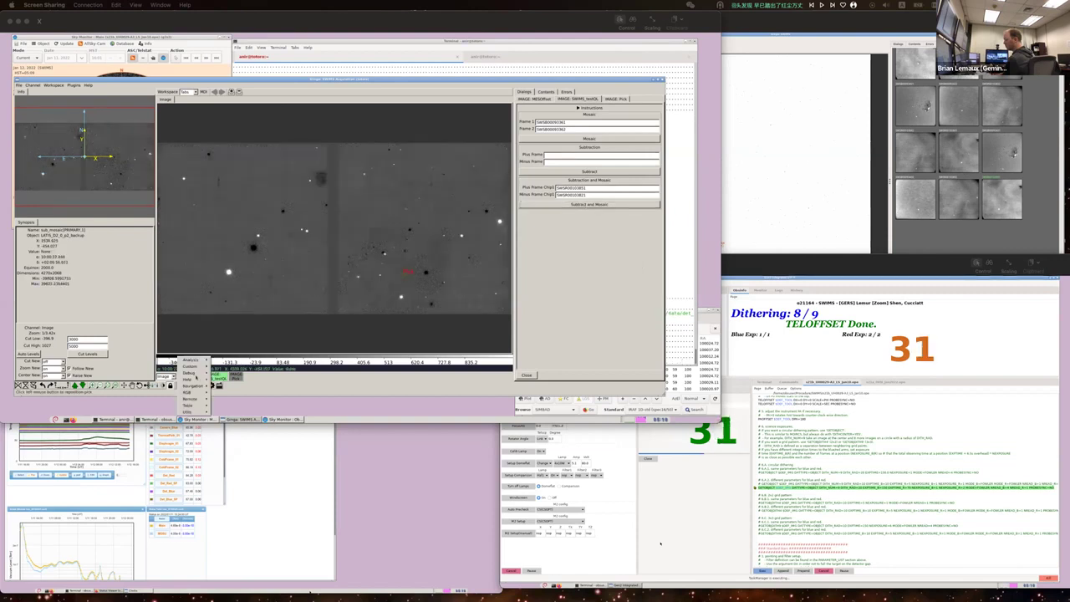
pyautogui.click(221, 376)
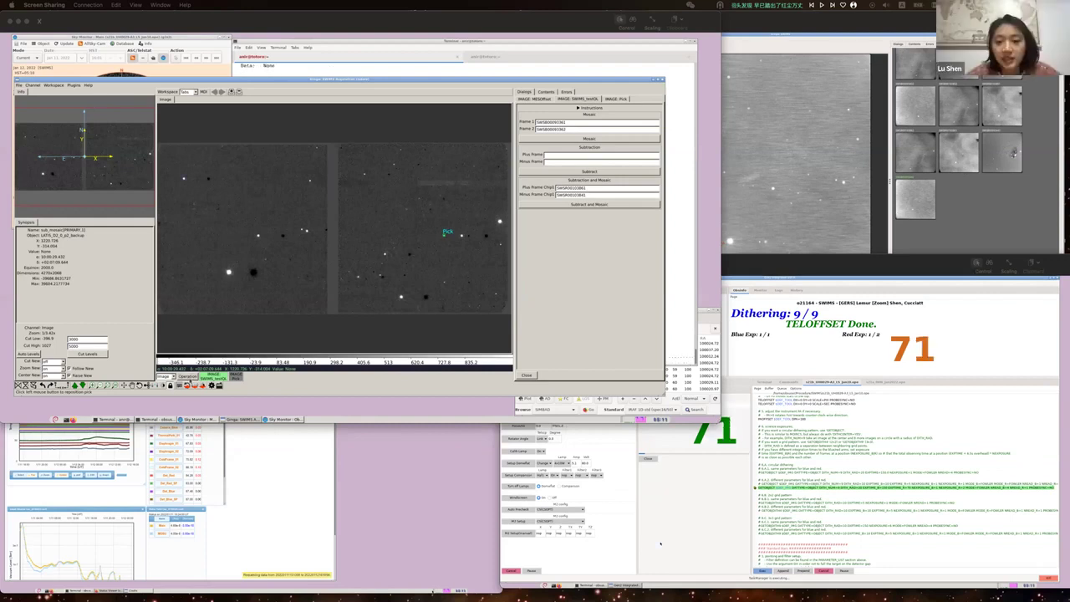
# Measure stars right of the detector gap in the SWSR00103861 minus SWSR00103841 mosaic with the Pick analysis.
pyautogui.click(179, 376)
pyautogui.moveTo(192, 359)
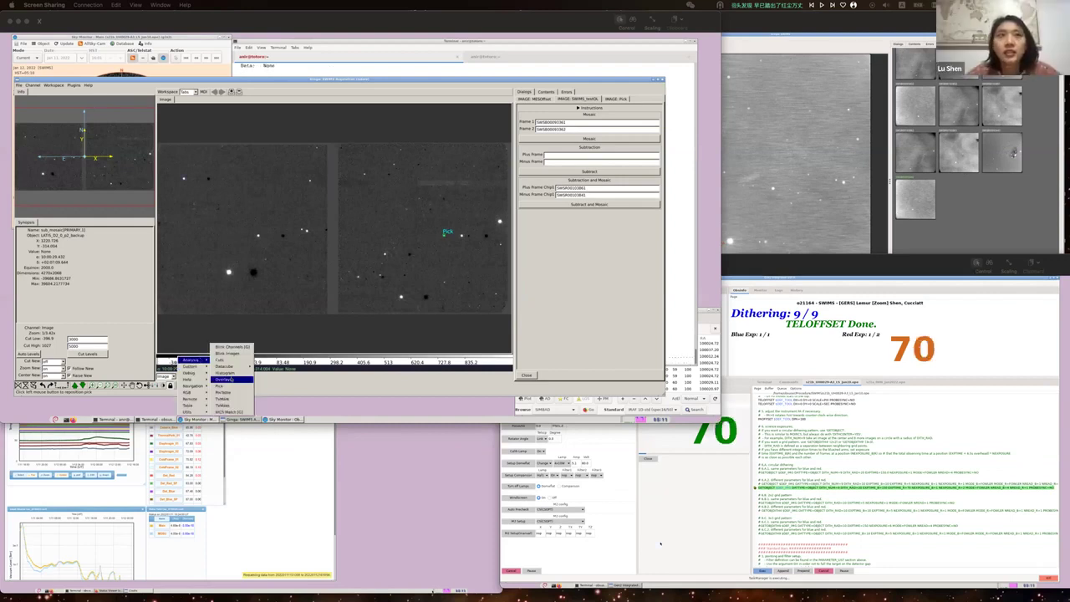
pyautogui.click(224, 386)
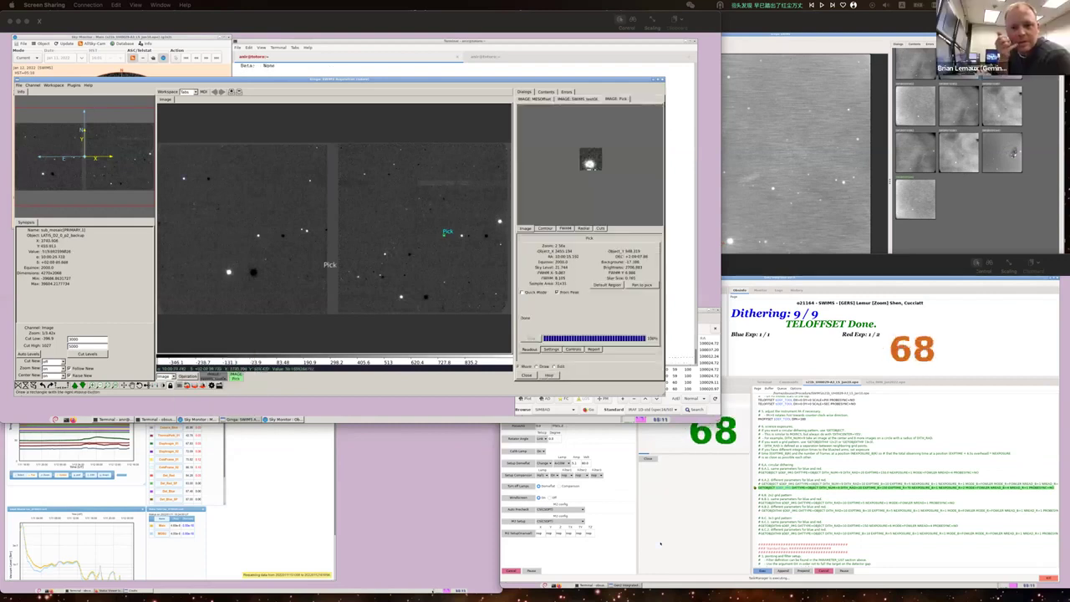
pyautogui.click(388, 251)
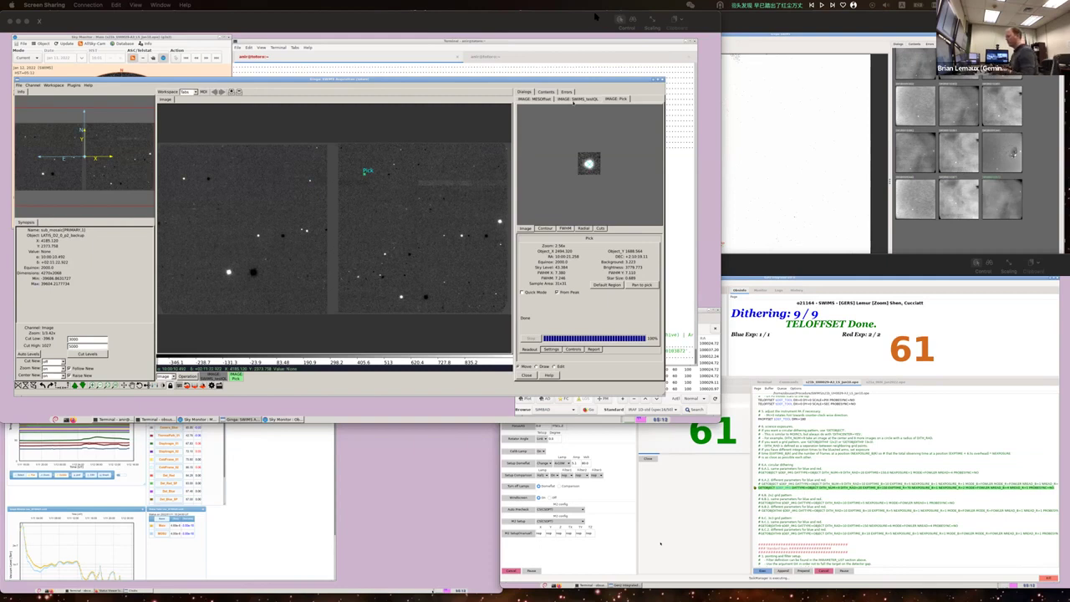
# Build the SWSR00103871 minus SWSR00103851 mosaic and measure two stars right of the detector gap with the Pick analysis.
pyautogui.click(575, 99)
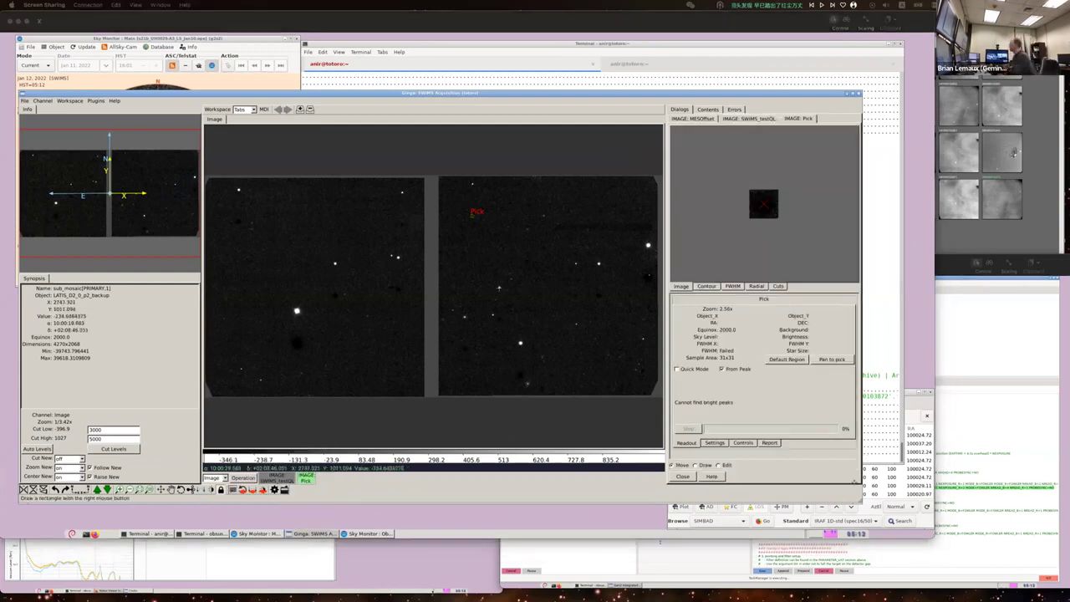
pyautogui.click(499, 285)
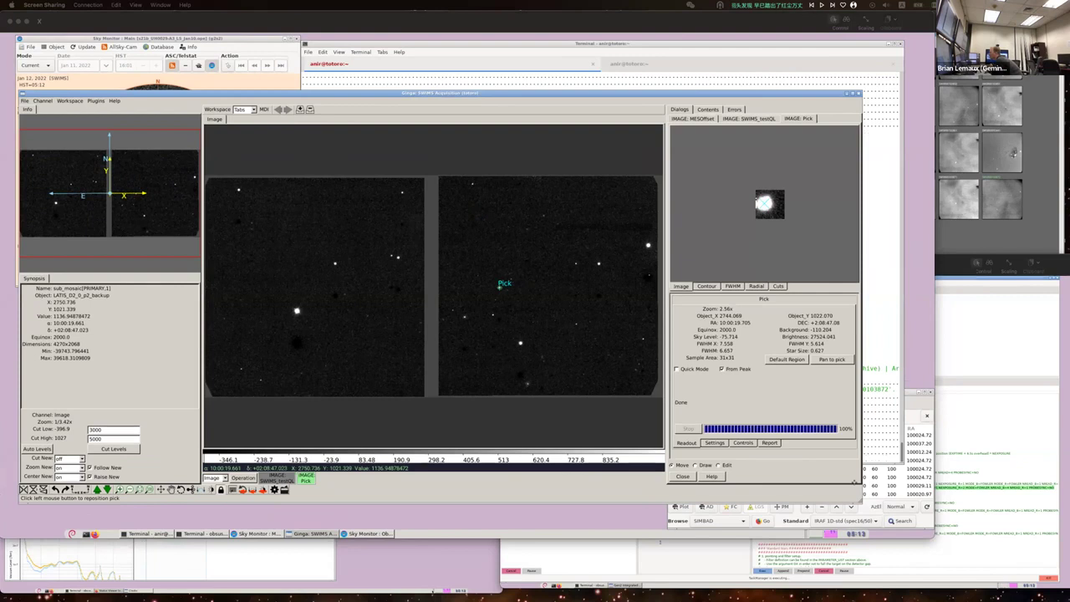
pyautogui.click(574, 263)
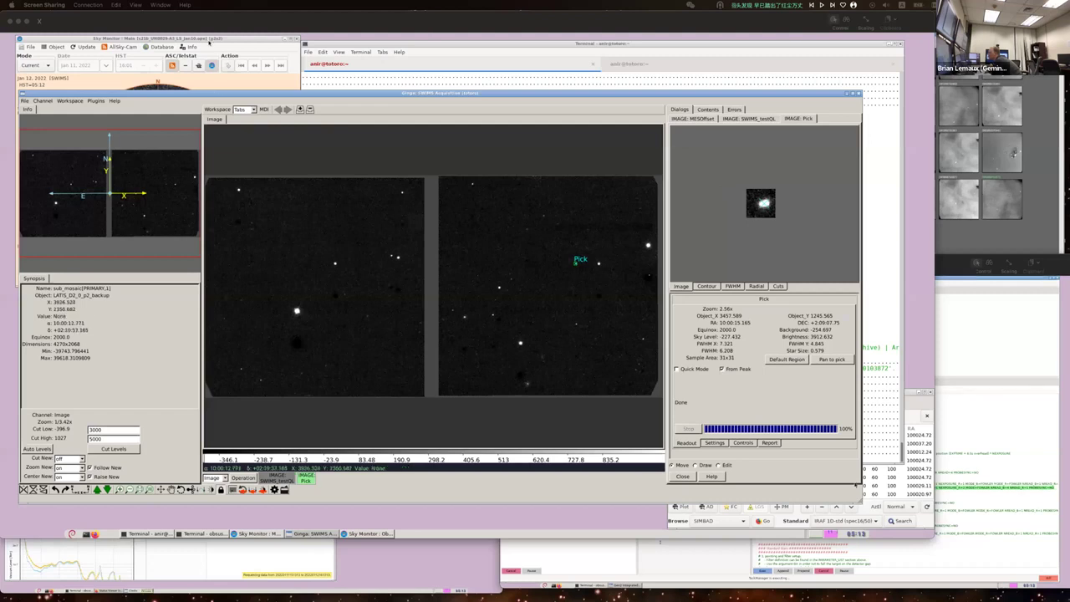
# Check the LATIS_D2_0_p2_backup field on the Sky Monitor's all-sky view and bring the dithering control window forward.
pyautogui.click(209, 41)
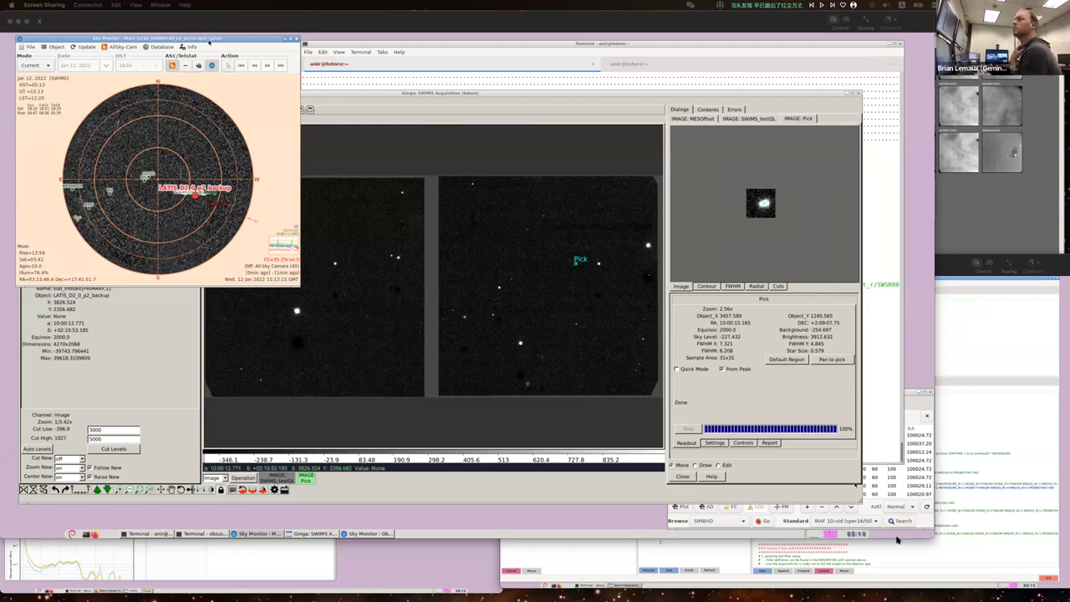
pyautogui.click(679, 539)
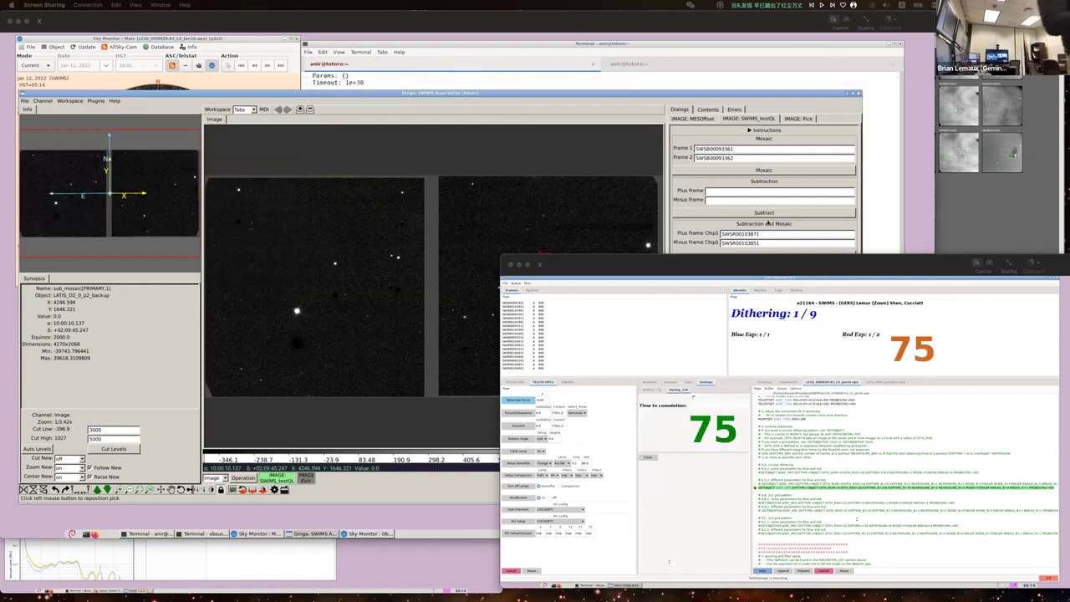
# Build a subtracted mosaic from plus frame SWSR00103881 and minus frame SWSR00103851.
pyautogui.click(757, 234)
pyautogui.press('BackSpace')
pyautogui.press('BackSpace')
pyautogui.write('81')
pyautogui.press('Return')
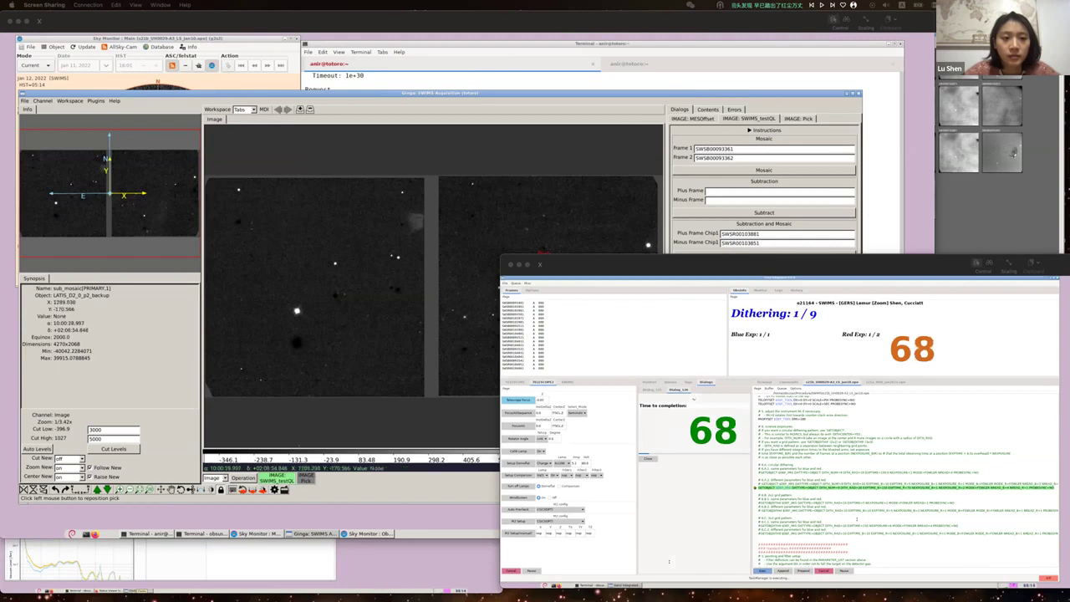
# Measure stars on both sides of the gap in the SWSR00103881 mosaic with Pick and check the dithering progress.
pyautogui.click(243, 478)
pyautogui.moveTo(262, 458)
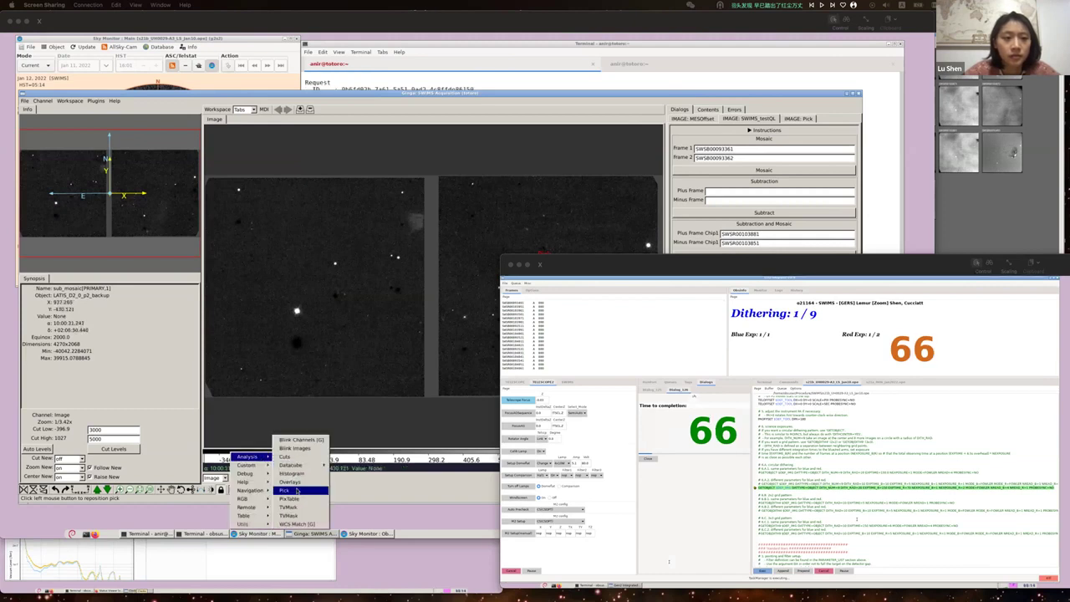
pyautogui.click(285, 490)
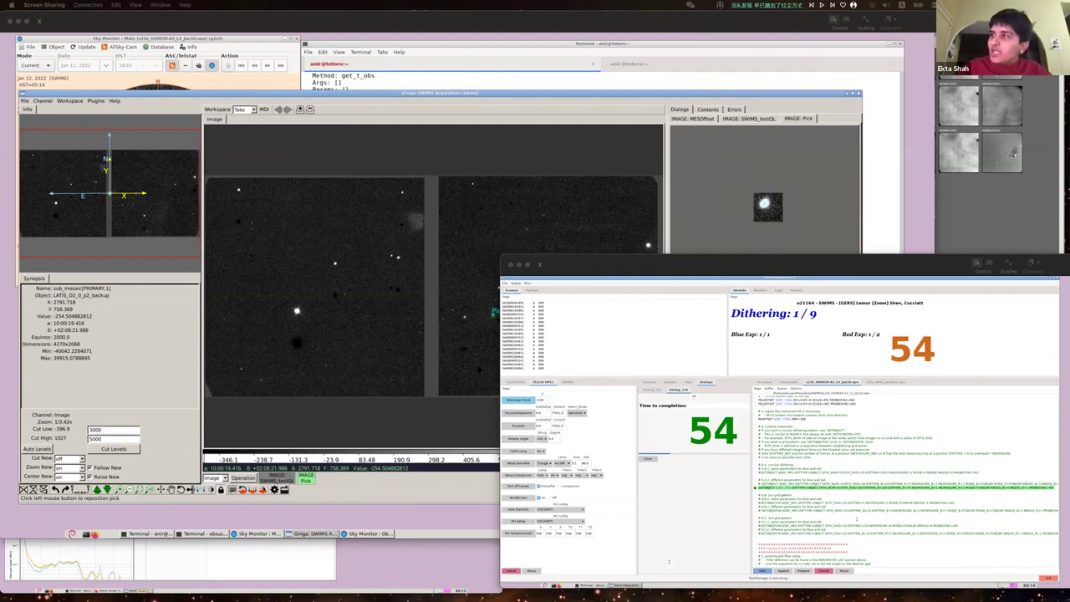
pyautogui.press('super+grave')
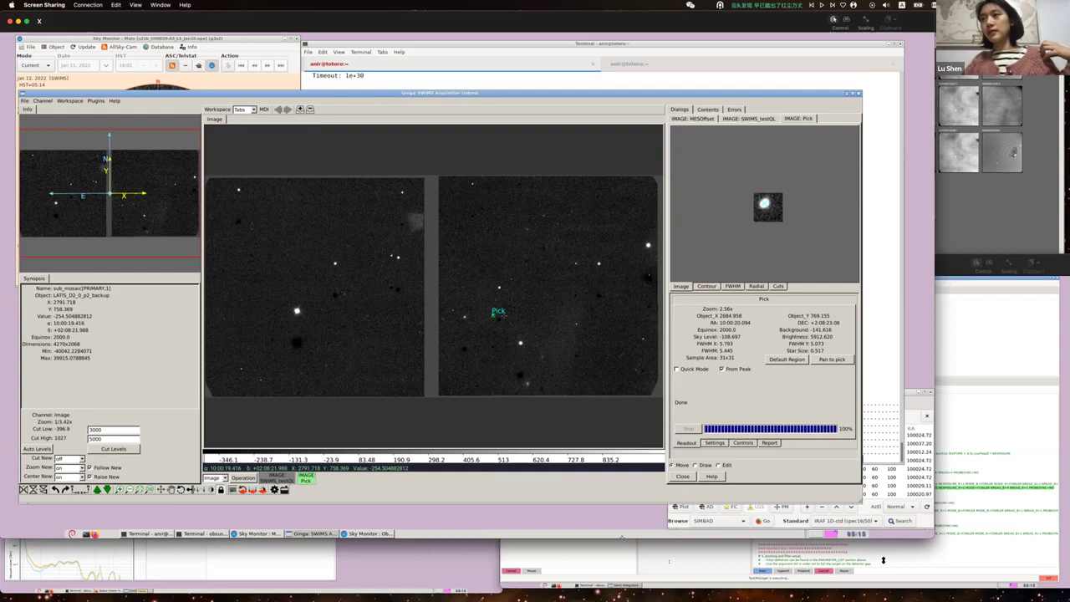
pyautogui.click(967, 558)
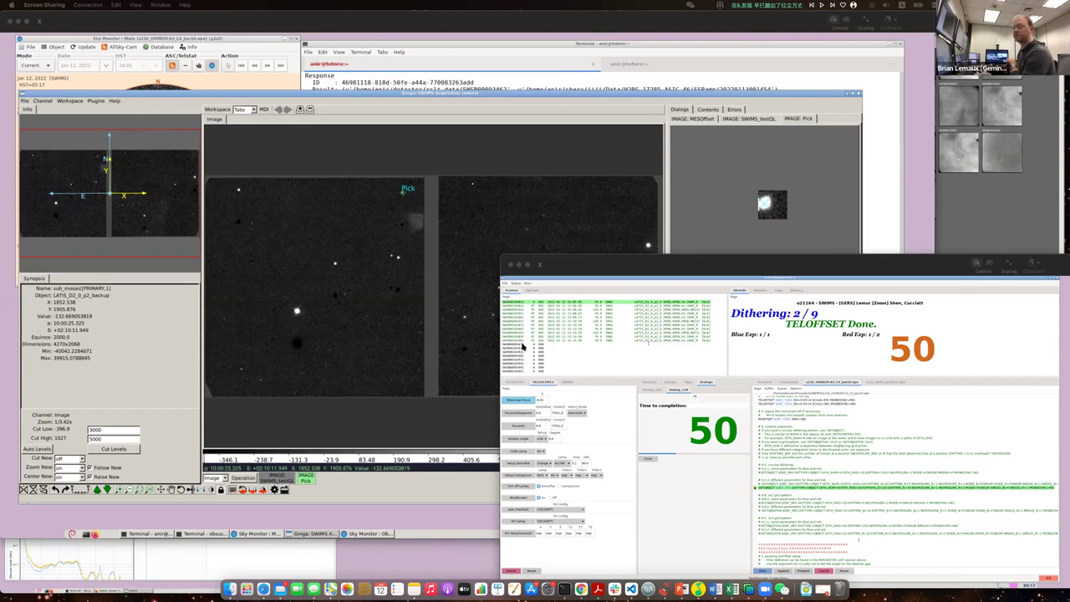
pyautogui.click(548, 457)
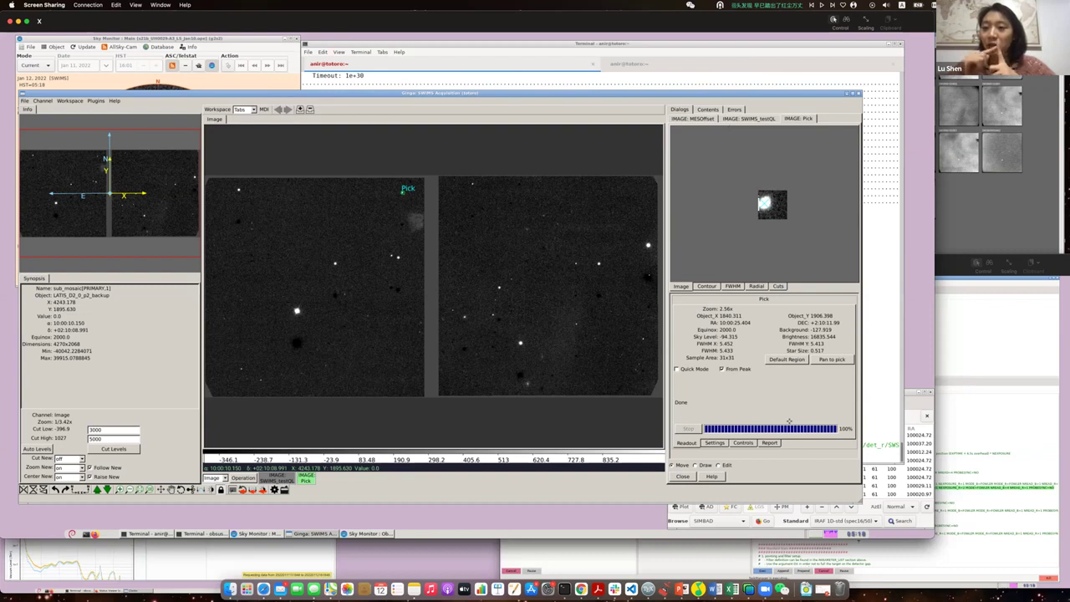
# Build the SWSR00103911 minus SWSR00103891 mosaic and measure a star right of the detector gap with the Pick analysis.
pyautogui.click(737, 118)
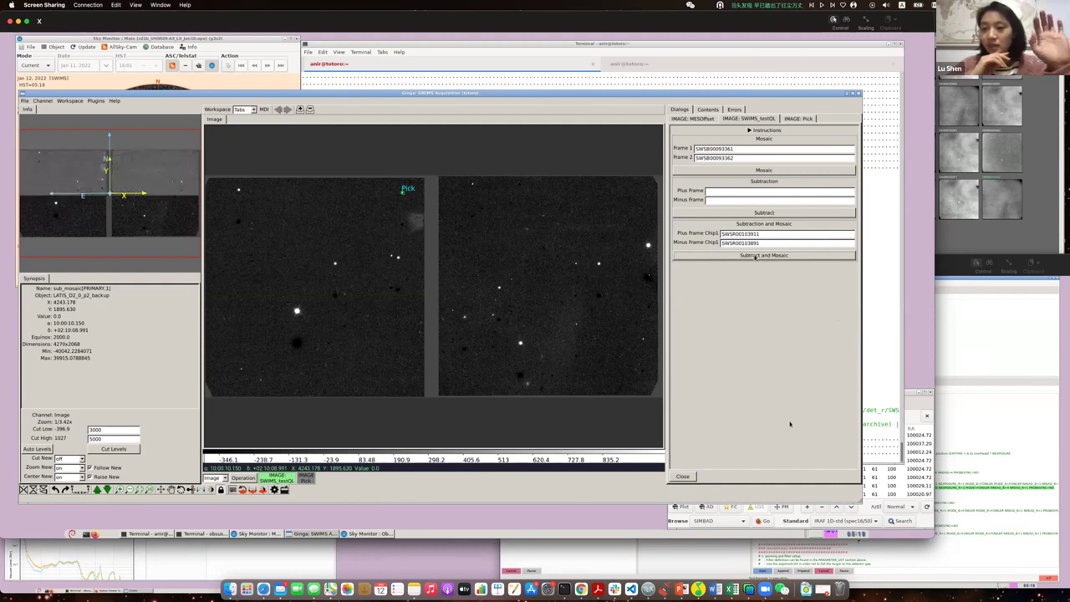
pyautogui.click(754, 255)
pyautogui.click(251, 476)
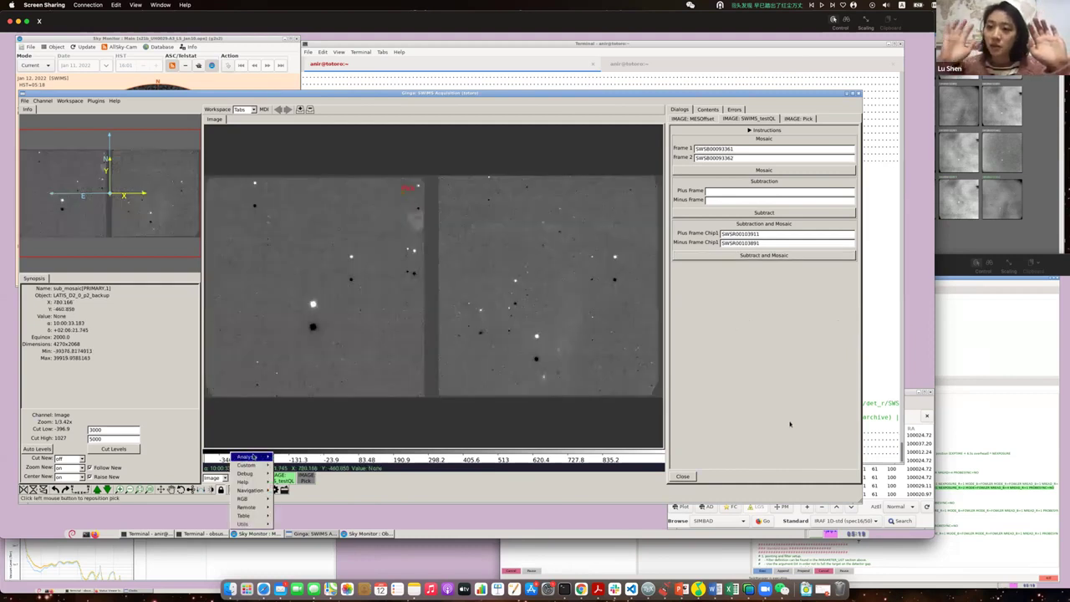
pyautogui.moveTo(247, 457)
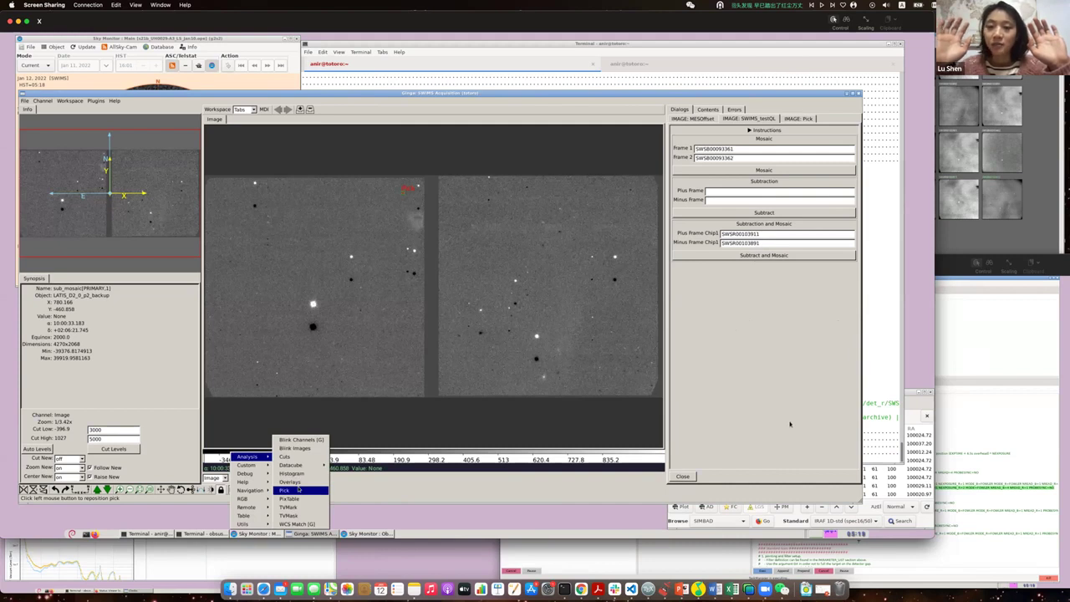
pyautogui.click(292, 489)
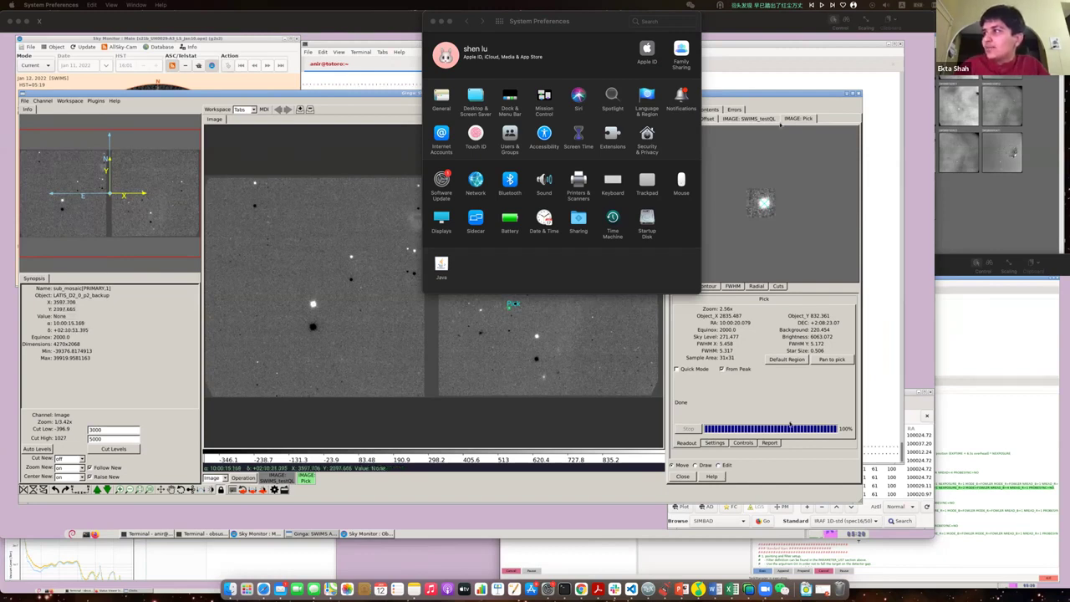
# Build the subtracted mosaic from plus frame SWSR00103921 and minus frame SWSR00103901.
pyautogui.click(770, 119)
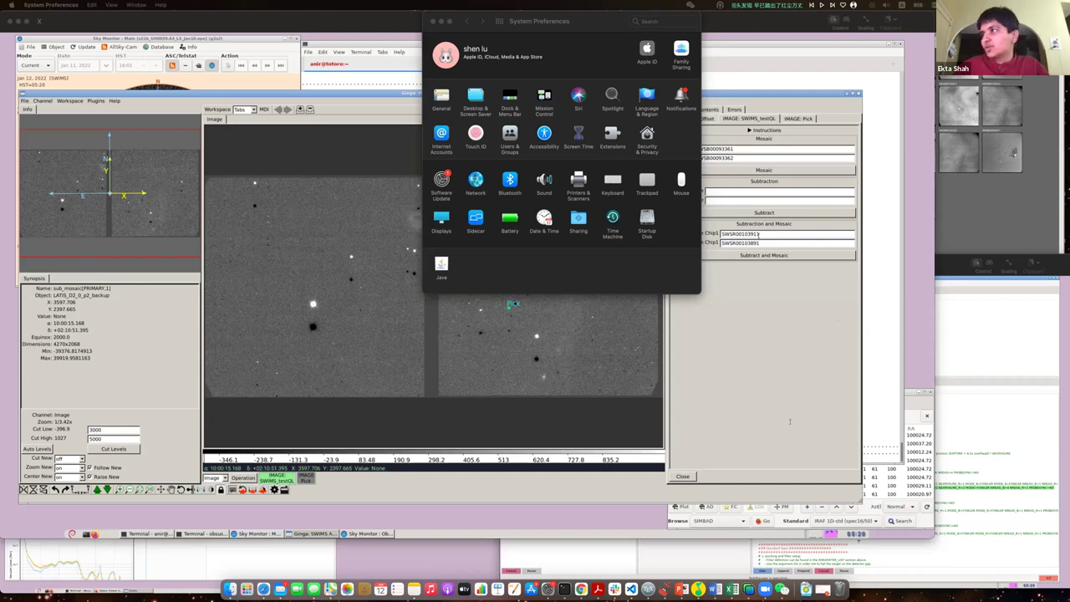
pyautogui.press('BackSpace')
pyautogui.write('2')
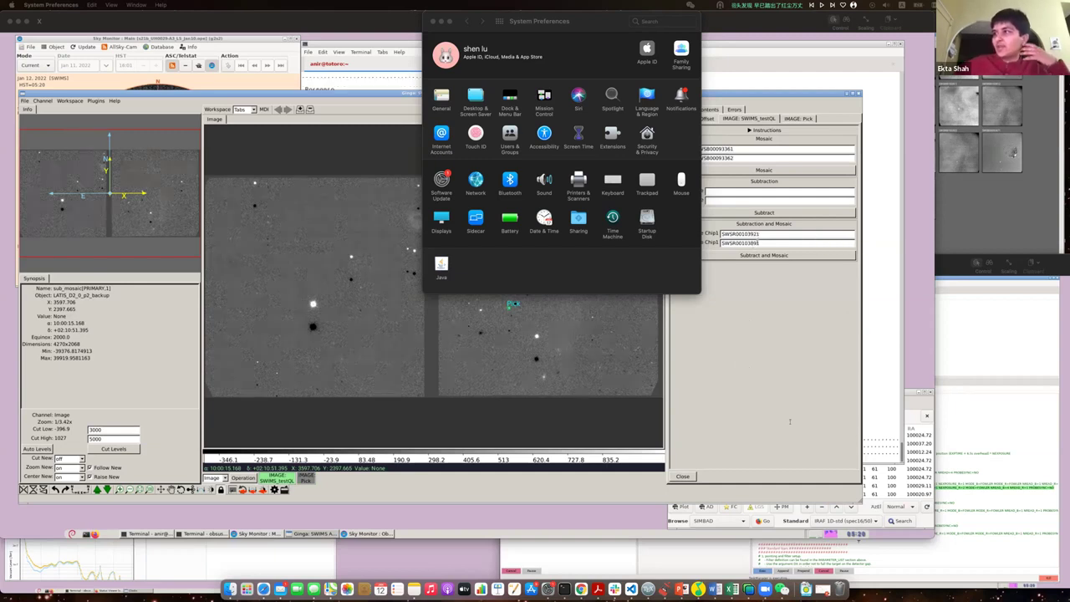
pyautogui.click(794, 256)
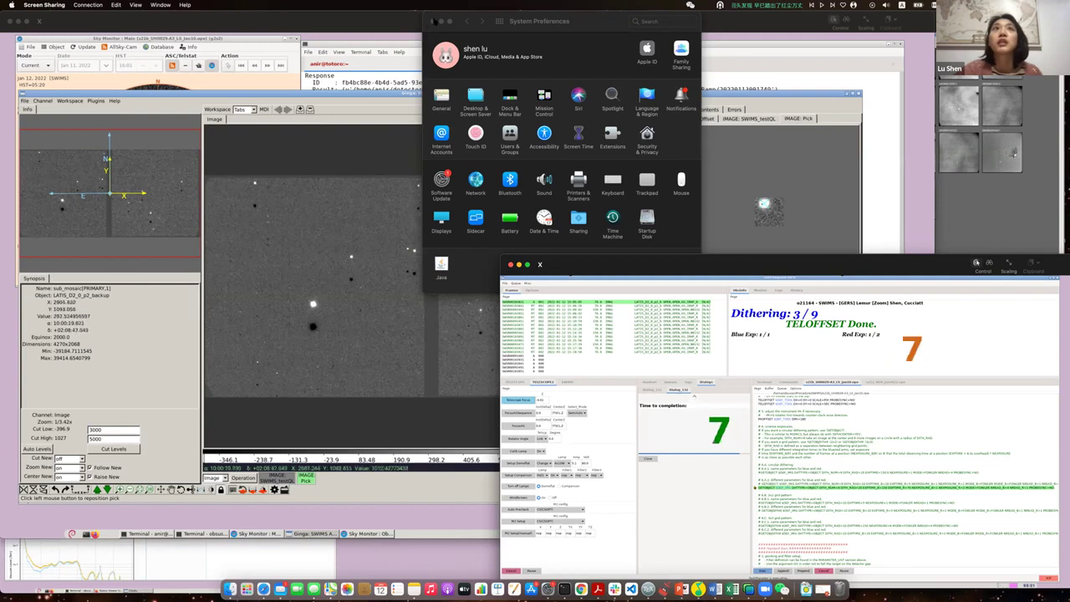
# Close System Preferences and examine the SWSR00103921 mosaic around the detector gap, at full scale and zoomed out.
pyautogui.click(433, 21)
pyautogui.click(458, 177)
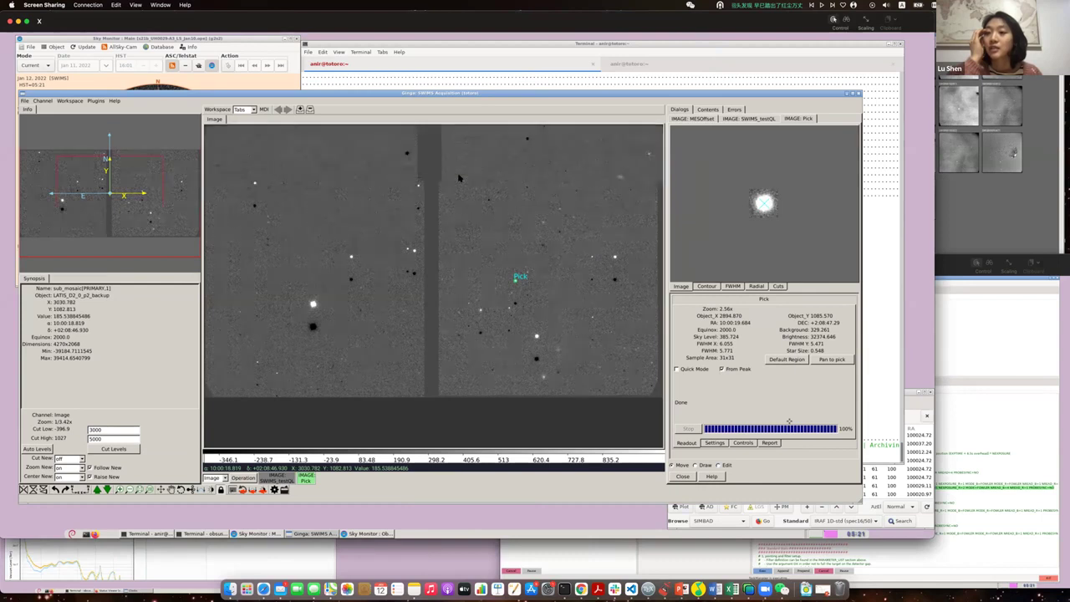
pyautogui.press('1')
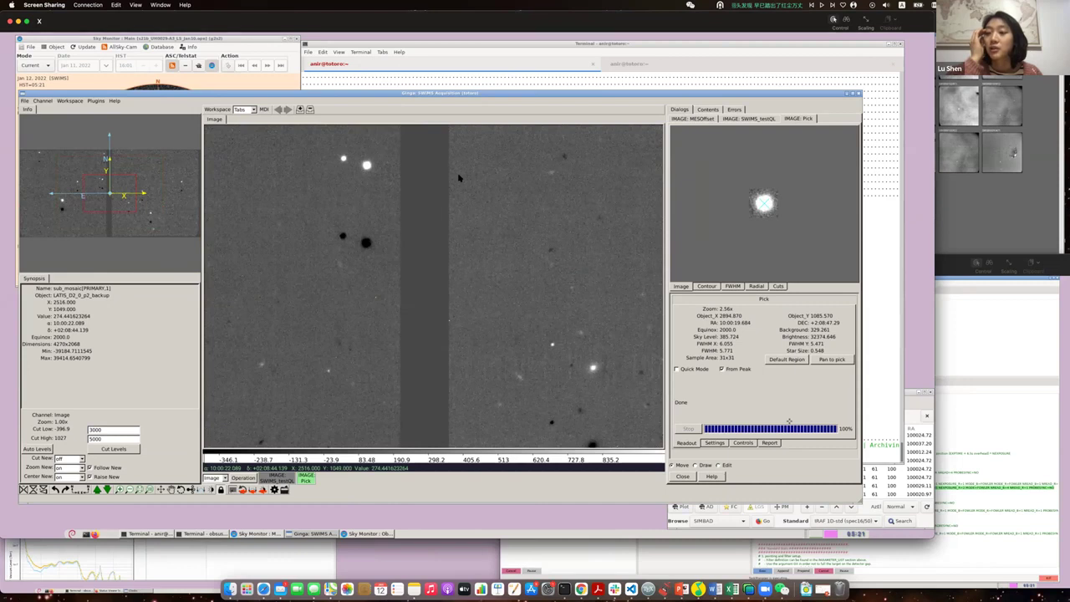
pyautogui.press('-')
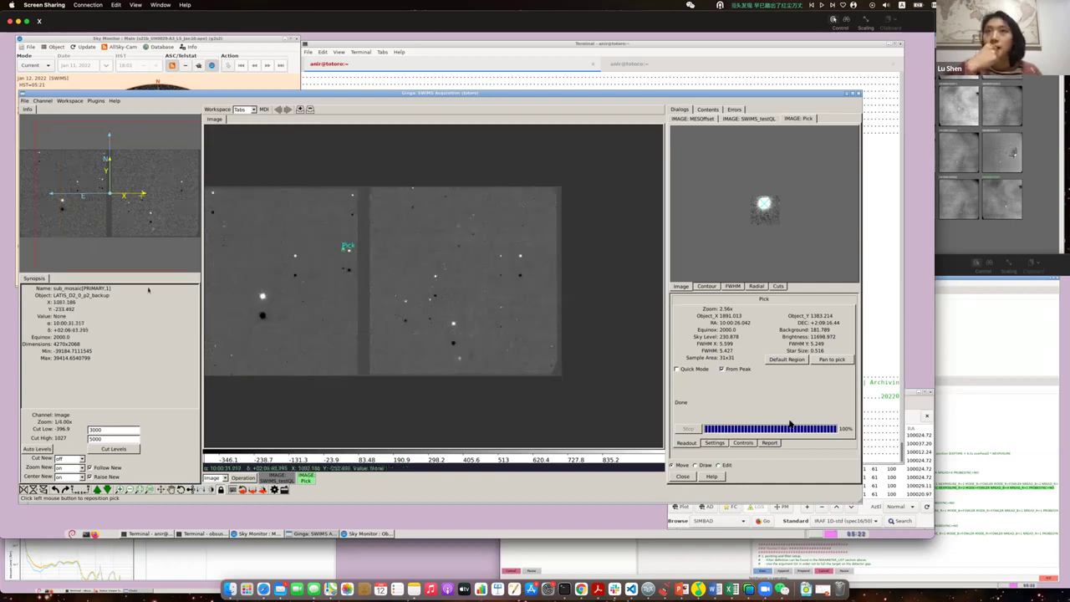
pyautogui.click(149, 246)
pyautogui.moveTo(149, 245); pyautogui.dragTo(112, 209)
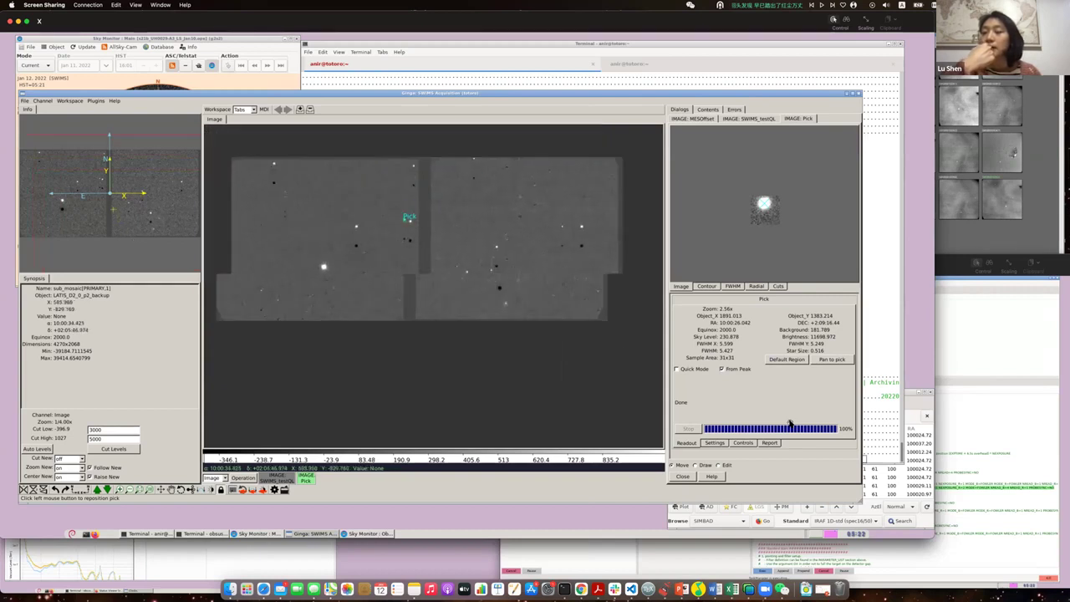
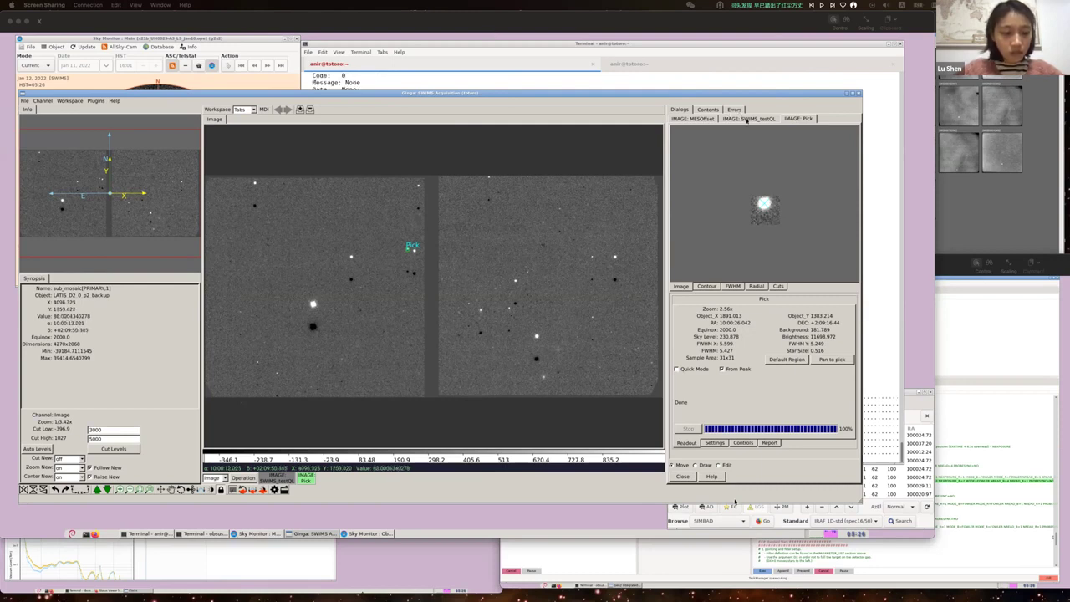
# Set the plus frame for the subtraction and mosaic to SWSB00093501.
pyautogui.click(747, 119)
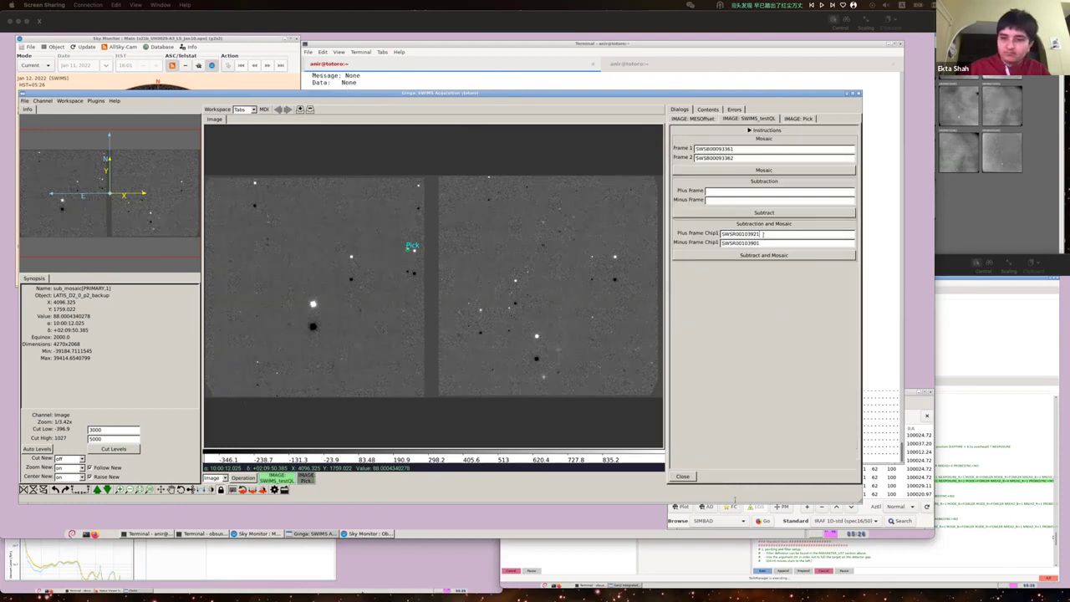
pyautogui.moveTo(762, 234); pyautogui.dragTo(734, 234)
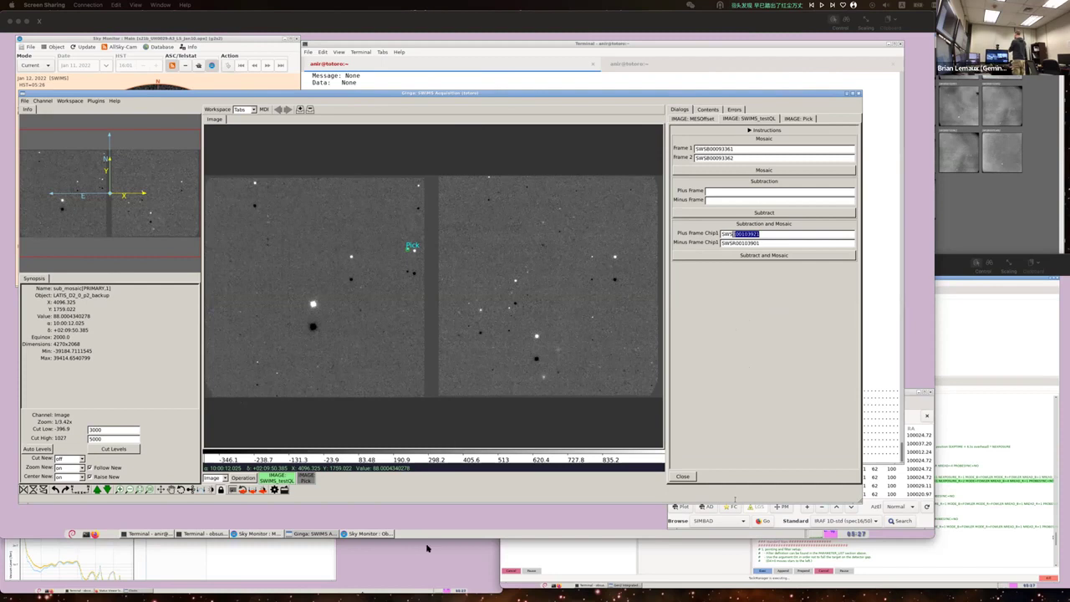
pyautogui.write('R')
pyautogui.hotkey('ctrl', 'Left')
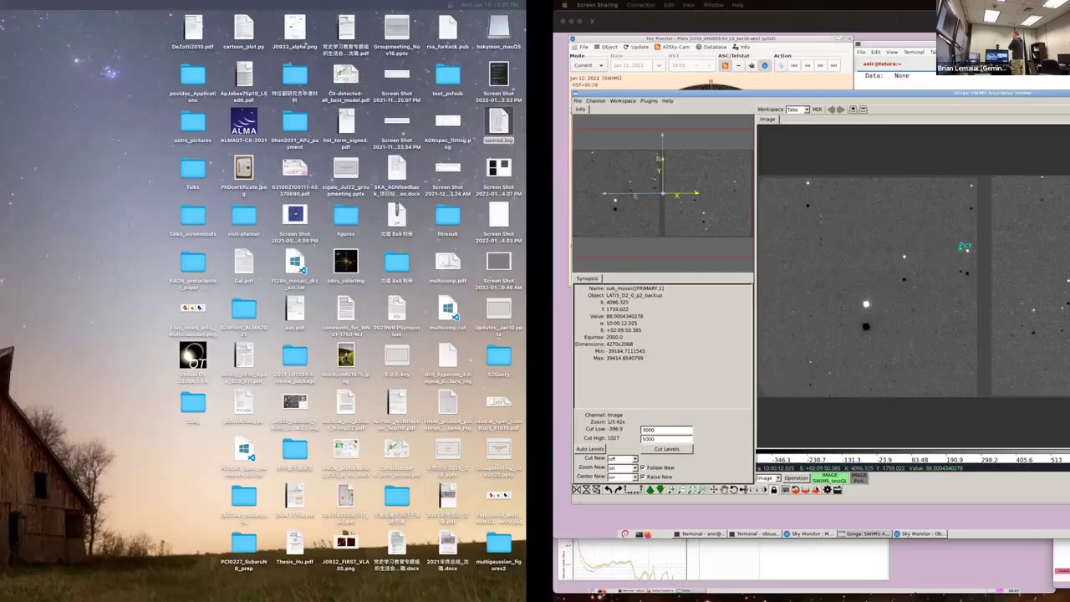
pyautogui.hotkey('ctrl', 'Right')
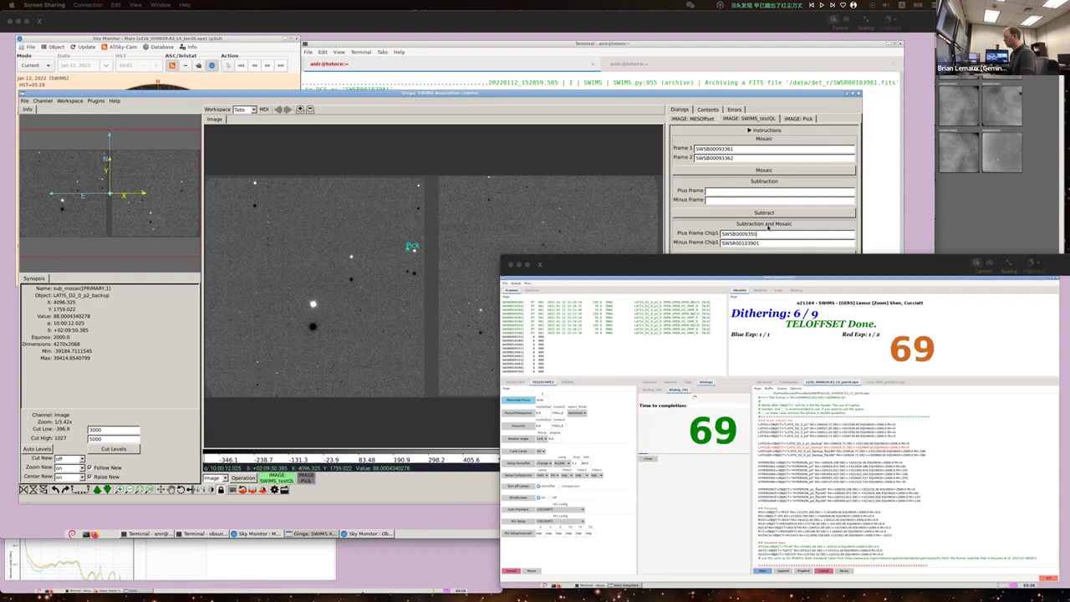
pyautogui.write('1')
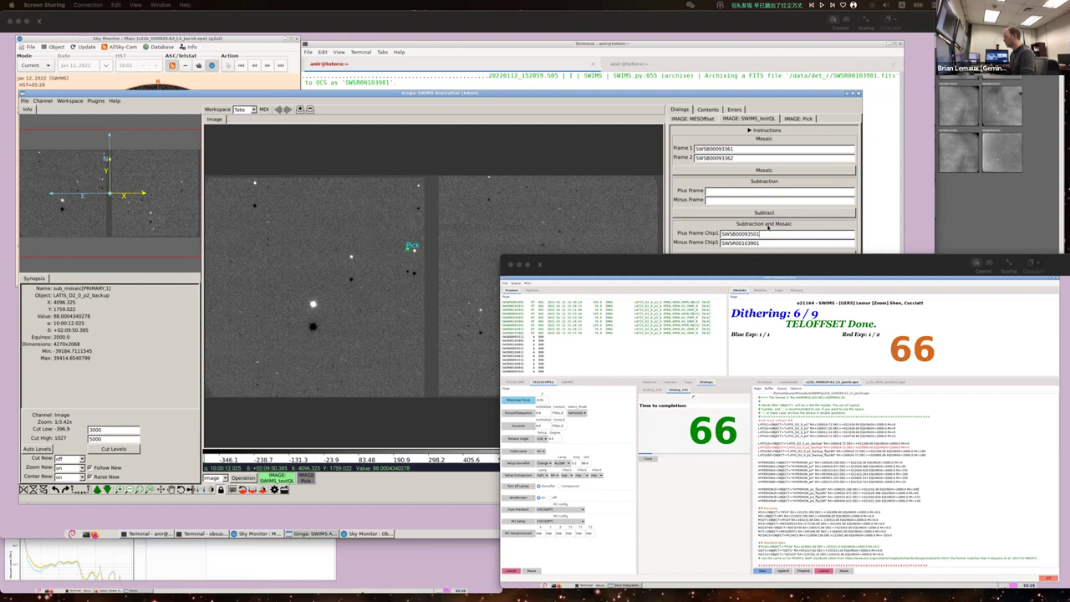
# Set the minus frame to SWSB00093491 and build the subtracted mosaic.
pyautogui.doubleClick(740, 233)
pyautogui.hotkey('ctrl', 'c')
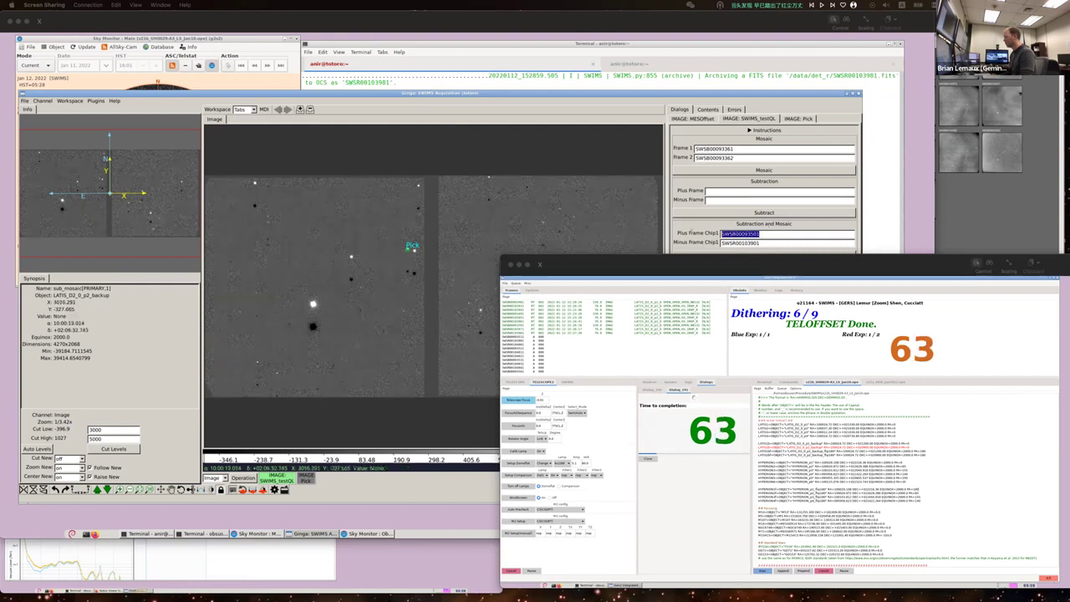
pyautogui.click(816, 215)
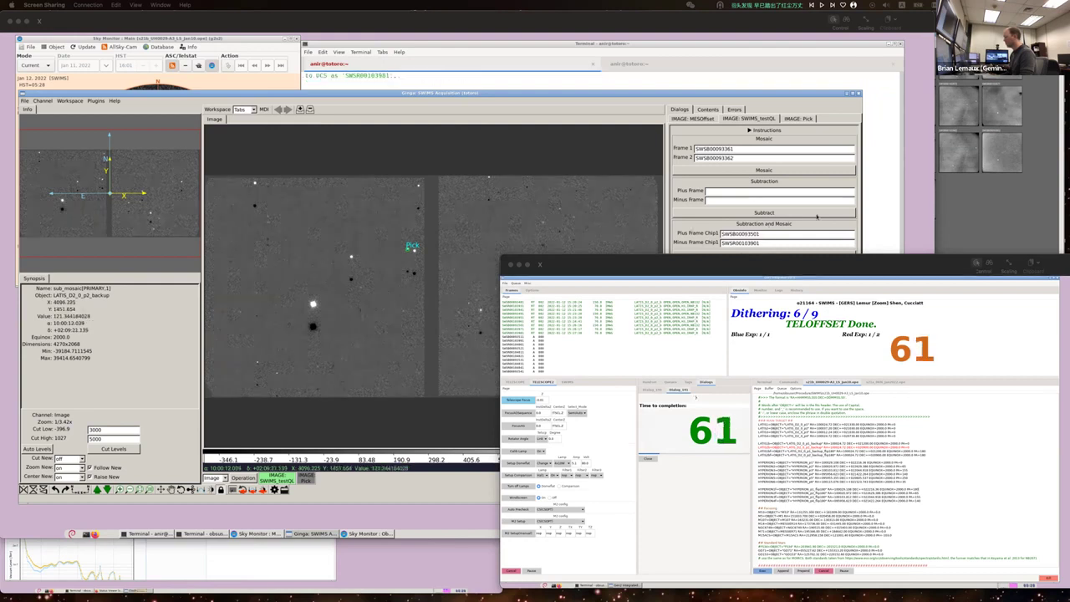
pyautogui.moveTo(762, 243); pyautogui.dragTo(691, 242)
pyautogui.hotkey('ctrl', 'v')
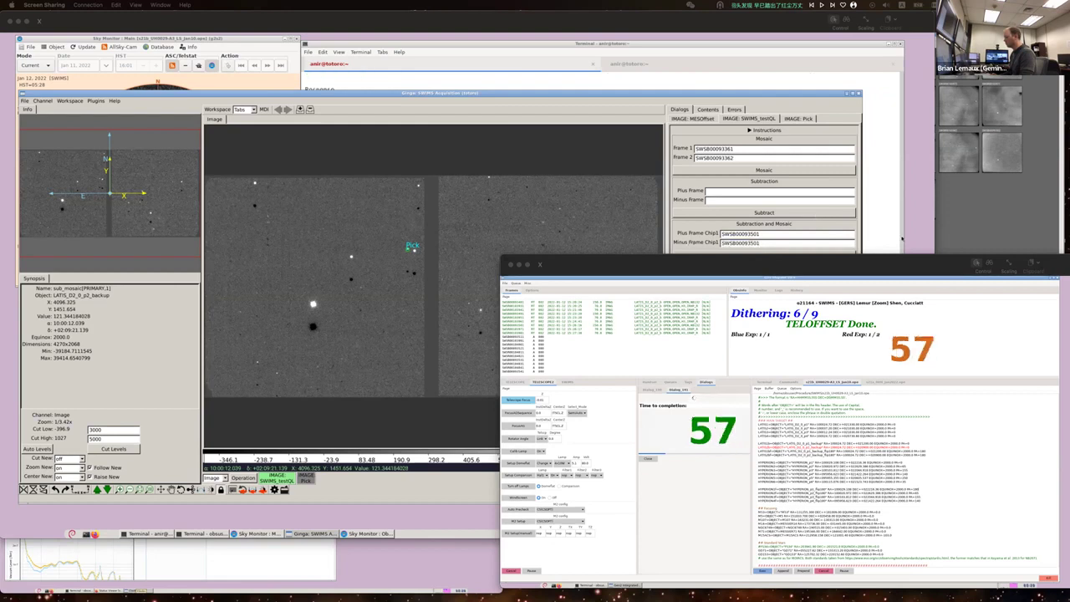
pyautogui.write('4')
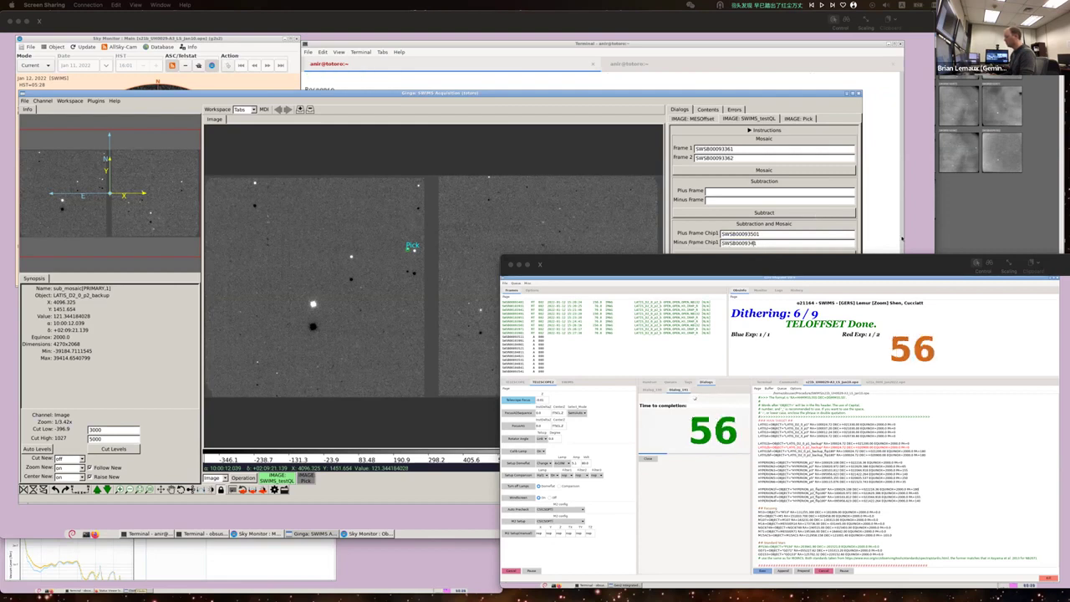
pyautogui.write('9')
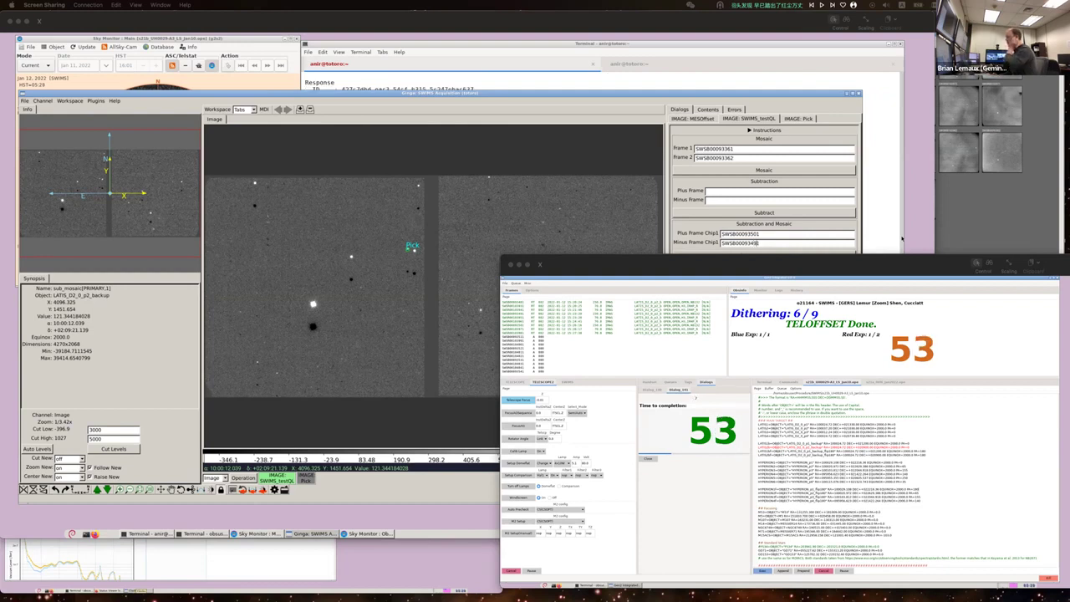
pyautogui.write('1')
pyautogui.press('Return')
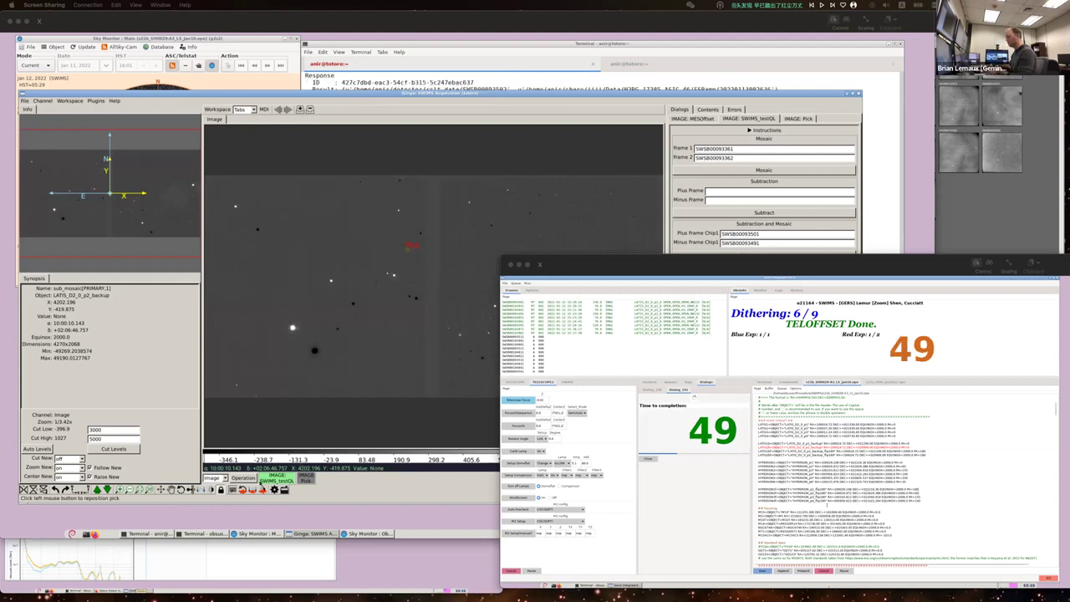
# Measure a star in the SWSB00093501 mosaic with the Pick analysis and clear the highlighted lines in the observing script.
pyautogui.click(243, 477)
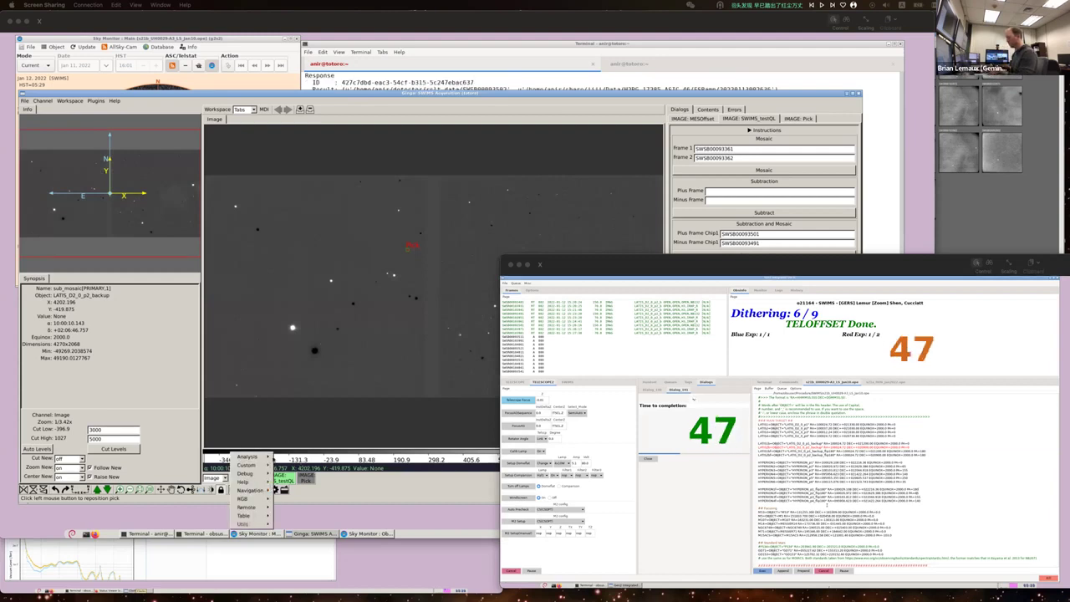
pyautogui.moveTo(251, 456)
pyautogui.click(303, 493)
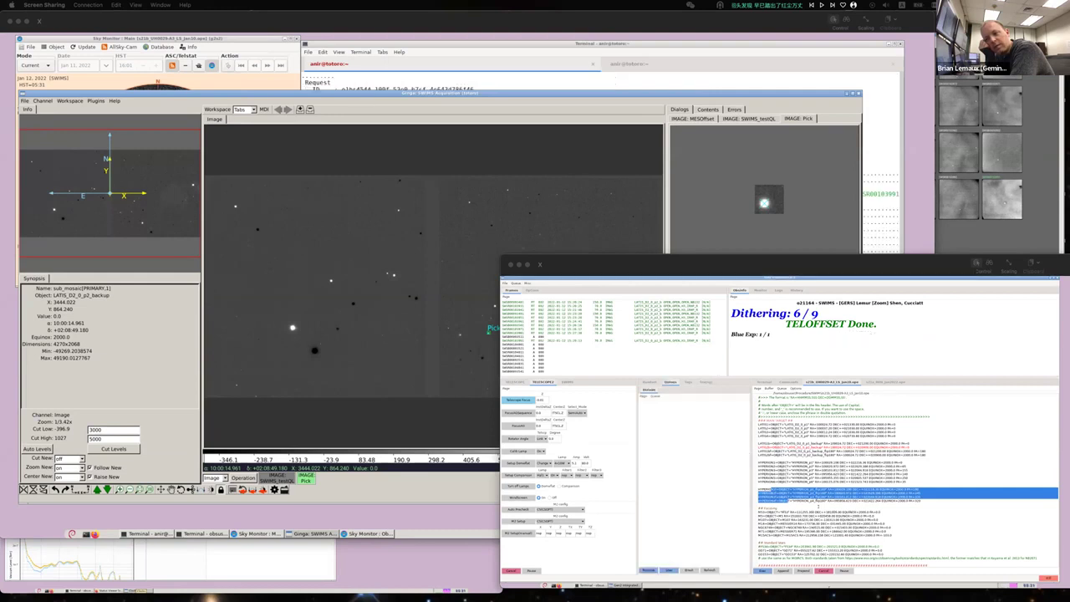
pyautogui.click(805, 487)
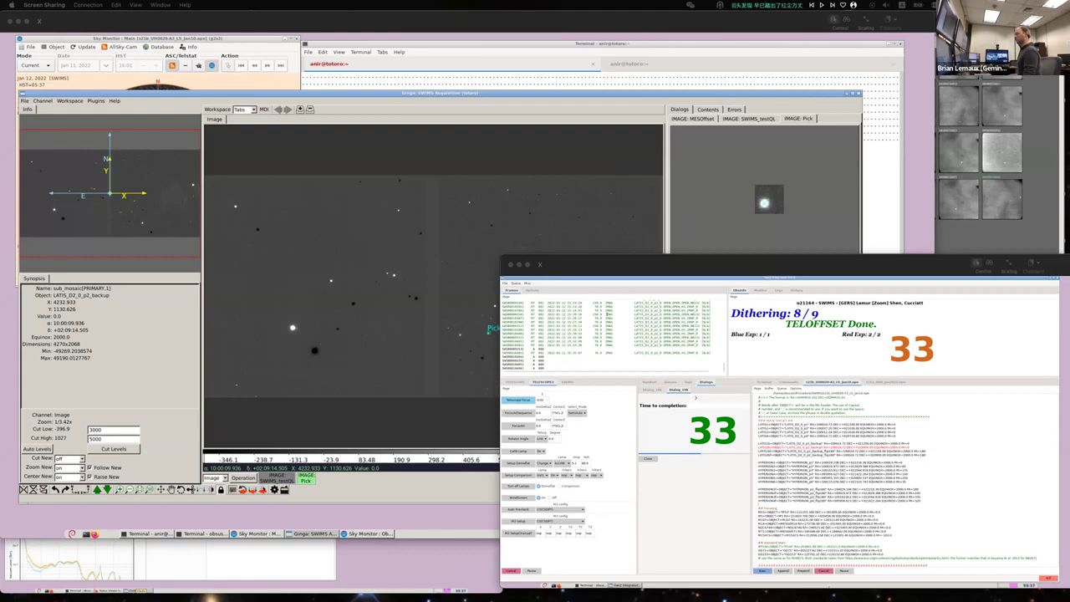
pyautogui.press('super+shift+3')
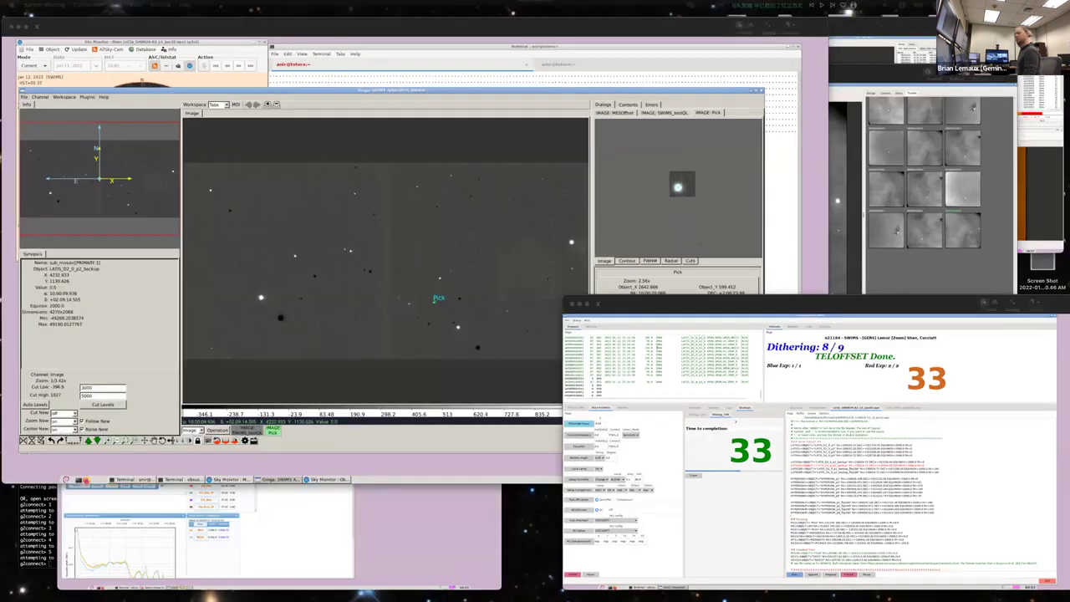
pyautogui.press('Escape')
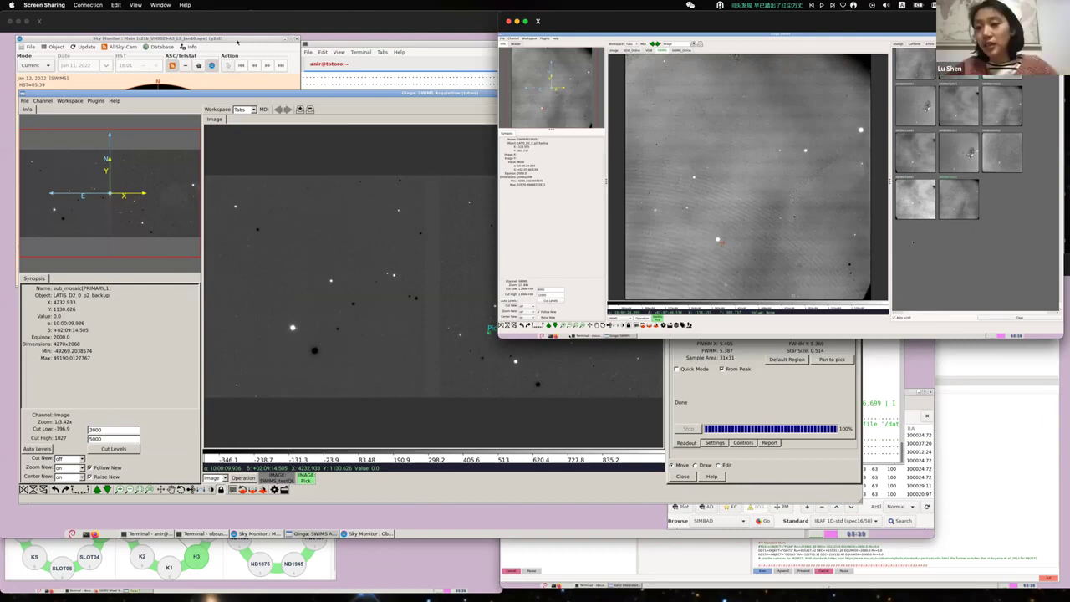
pyautogui.click(237, 42)
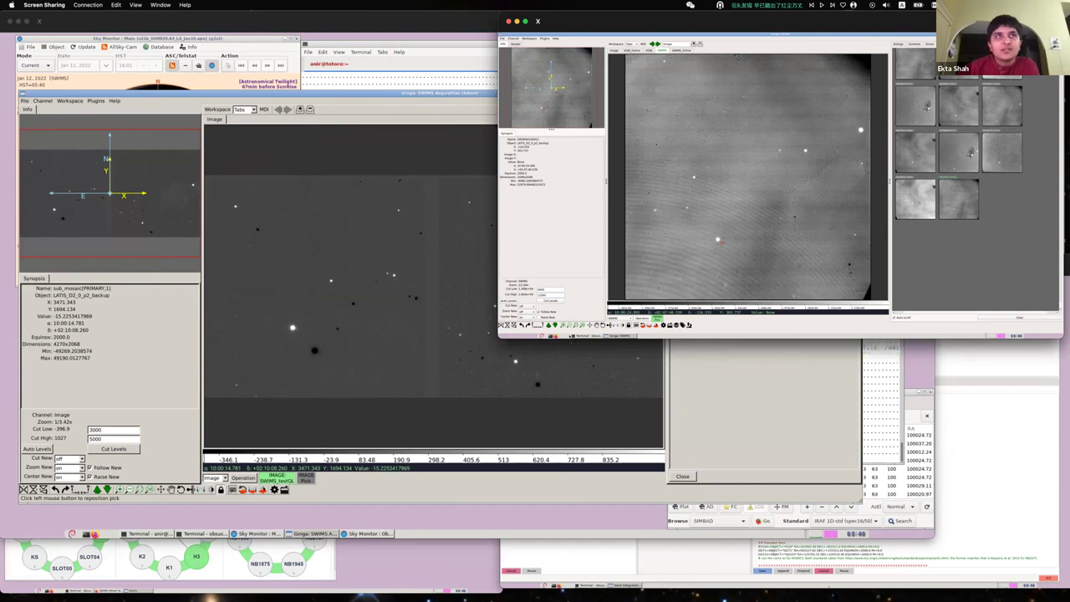
# Measure a star right of the mosaic's centre with the Pick analysis and bring the live frame viewer forward.
pyautogui.moveTo(330, 595)
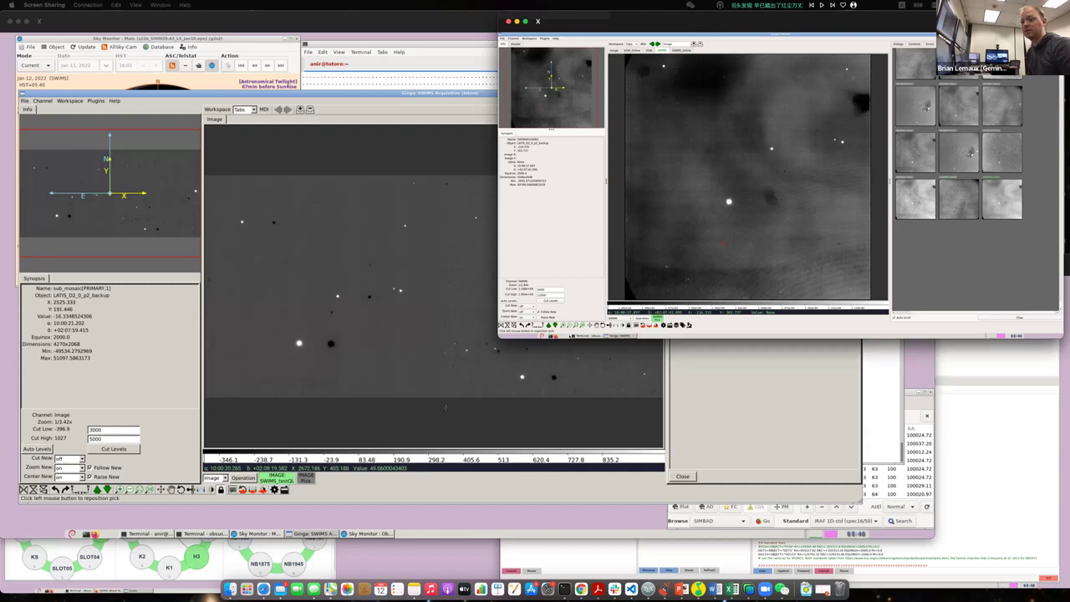
pyautogui.click(243, 477)
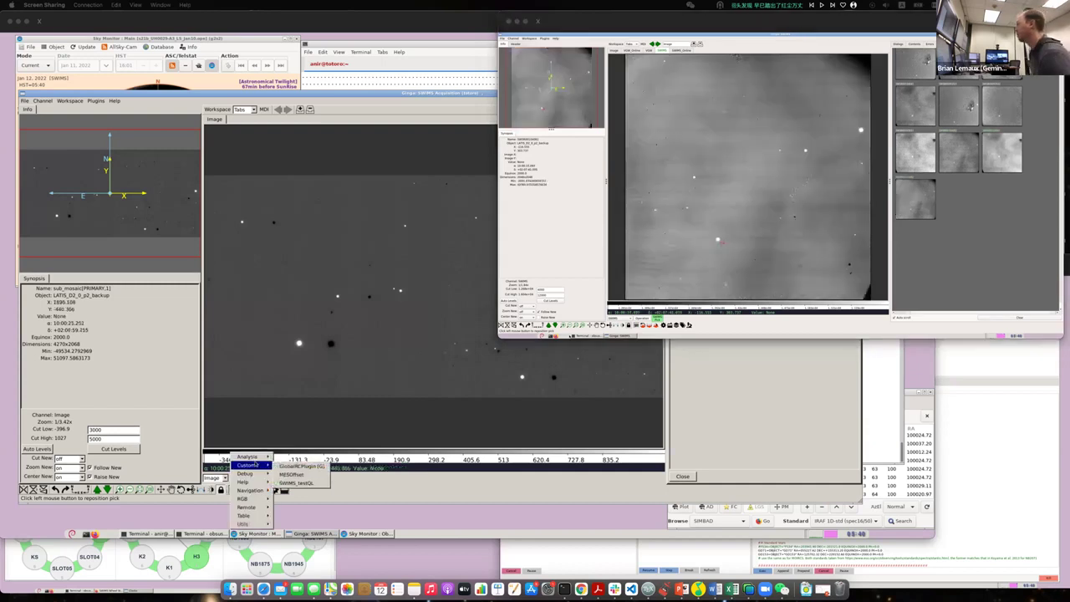
pyautogui.moveTo(248, 456)
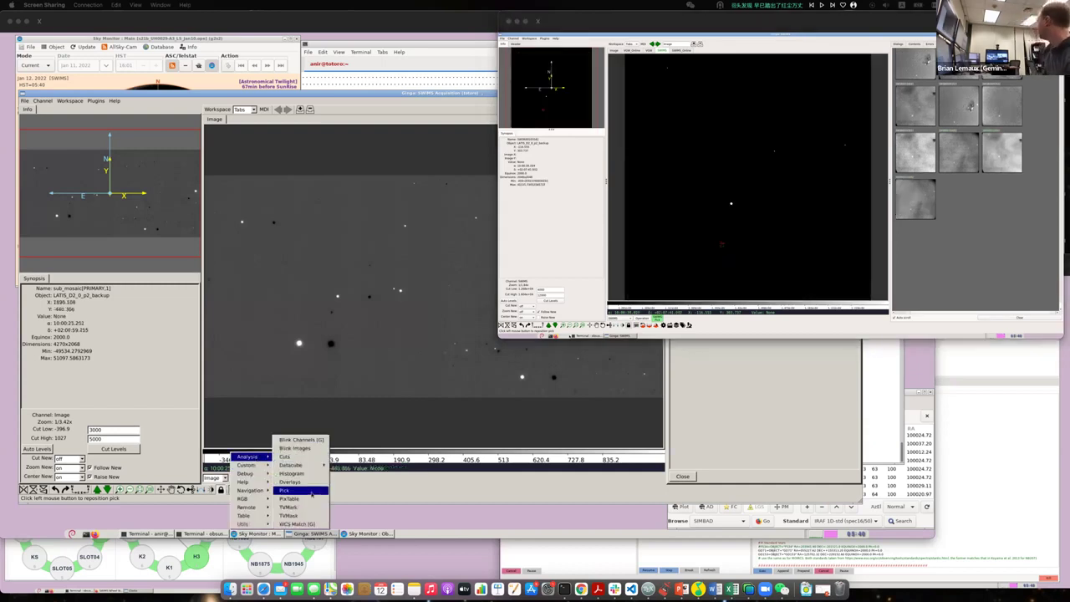
pyautogui.click(312, 493)
pyautogui.click(501, 345)
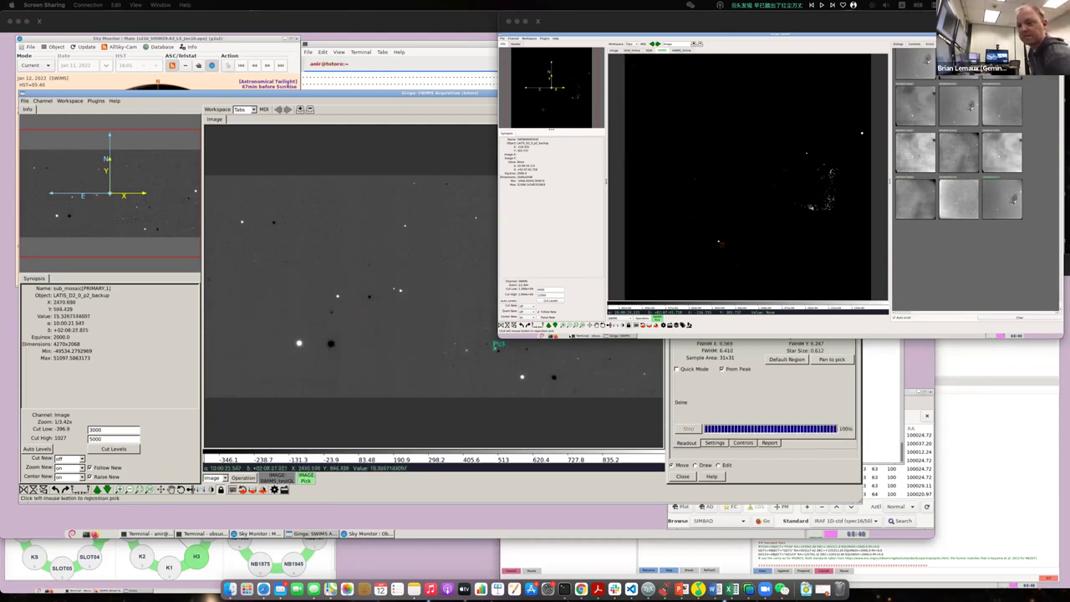
pyautogui.click(498, 345)
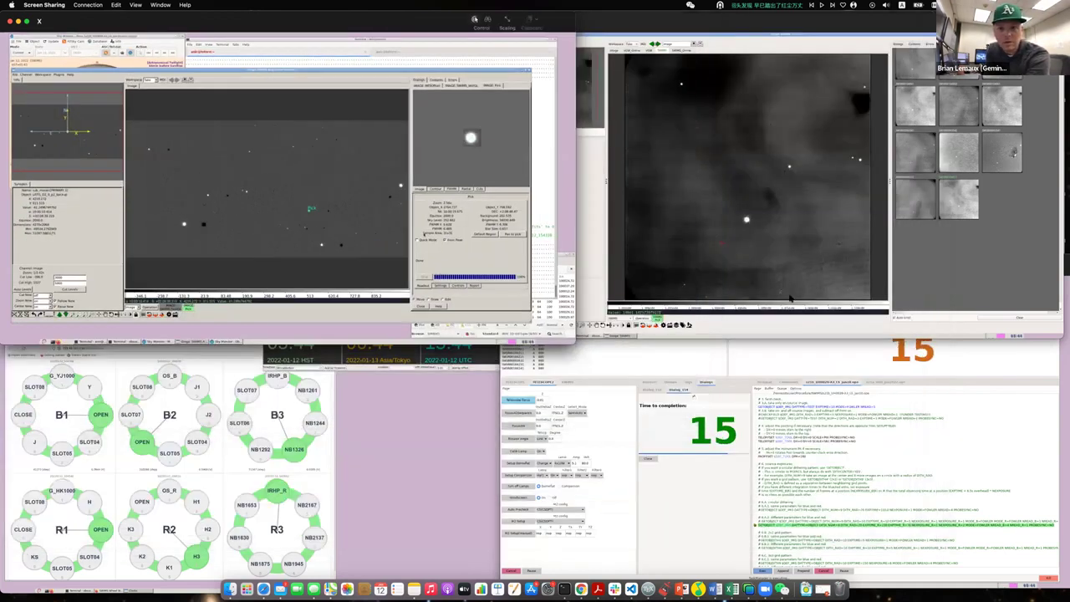
pyautogui.click(788, 289)
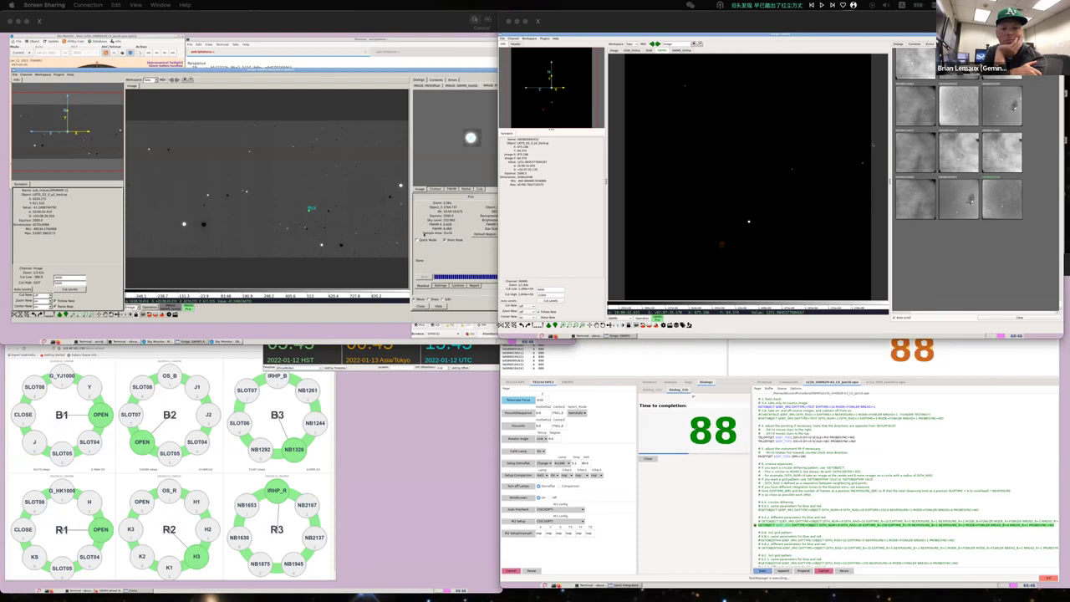
# Open Hyperion1_b1_coadd_Jan9.fits and Hyperion1_b2_coadd_Jan9.fits side by side in SAOImage DS9 and compare them, trying zscale and min max scaling.
pyautogui.keyDown('shift'); pyautogui.click(235, 408); pyautogui.keyUp('shift')
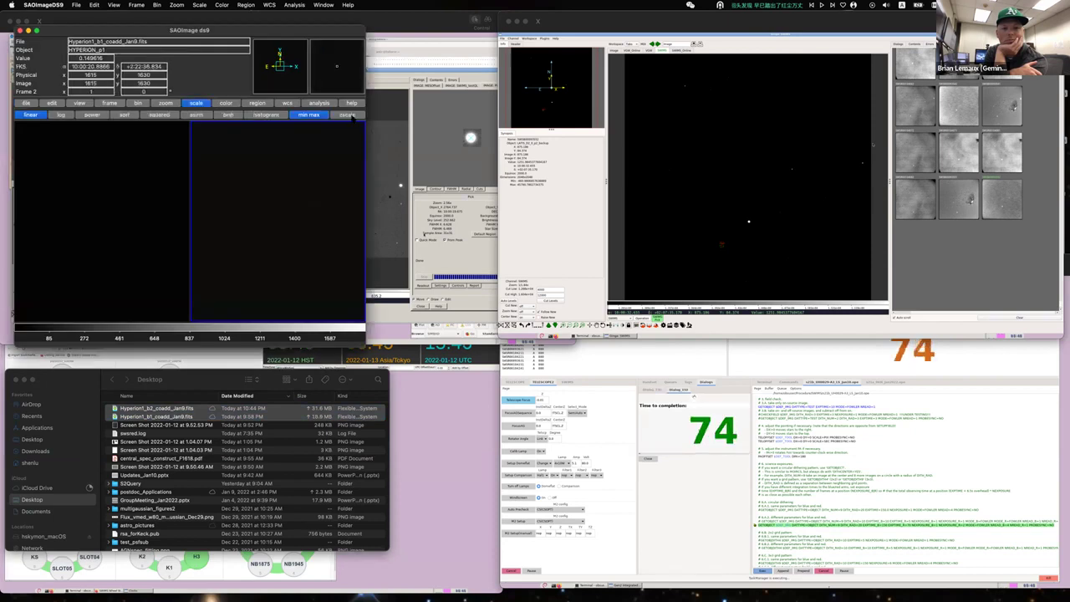
pyautogui.click(348, 115)
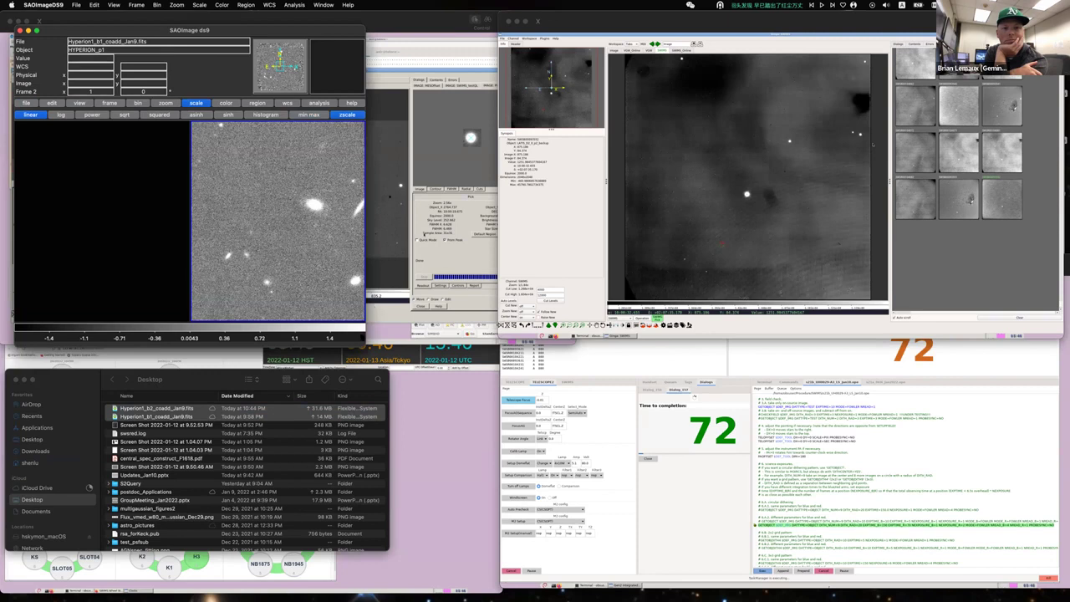
pyautogui.click(308, 115)
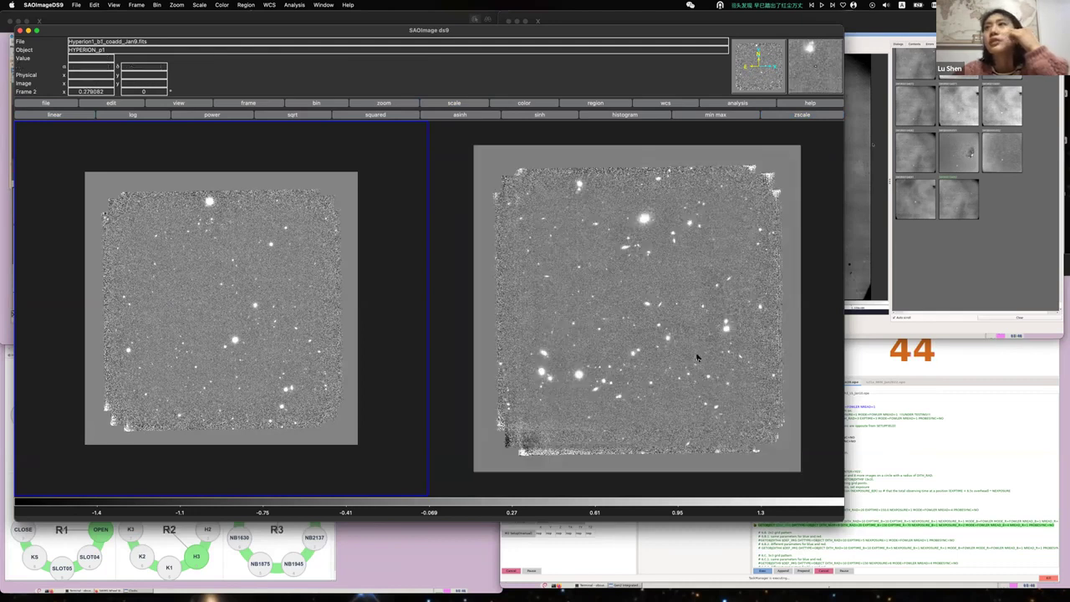
pyautogui.scroll(1, 815, 263)
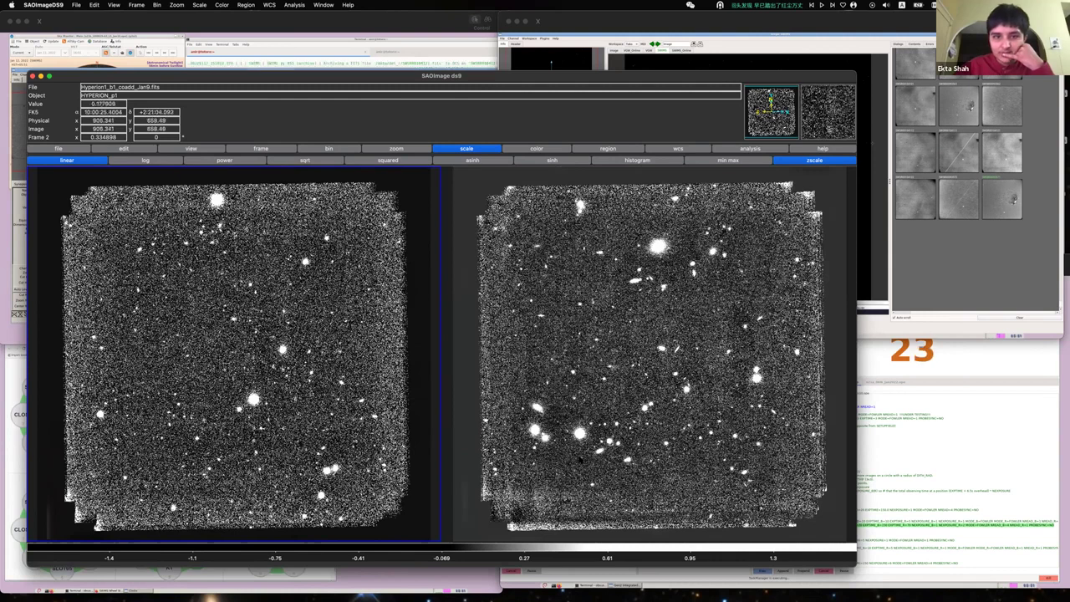
# Close the DS9 image window and bring the dithering control window forward to check the sequence's progress.
pyautogui.click(962, 163)
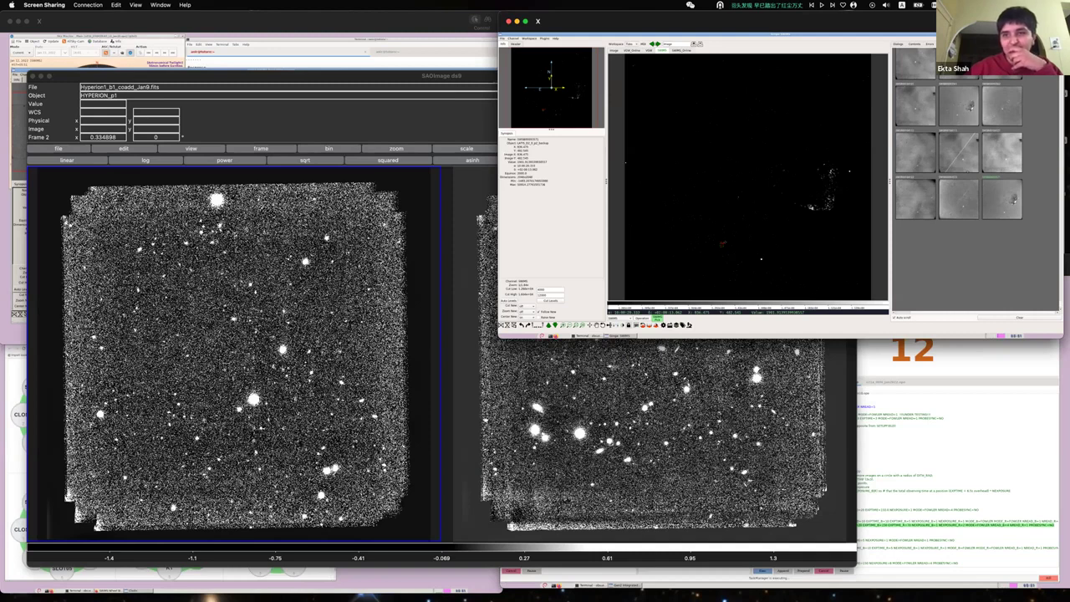
pyautogui.press('super+w')
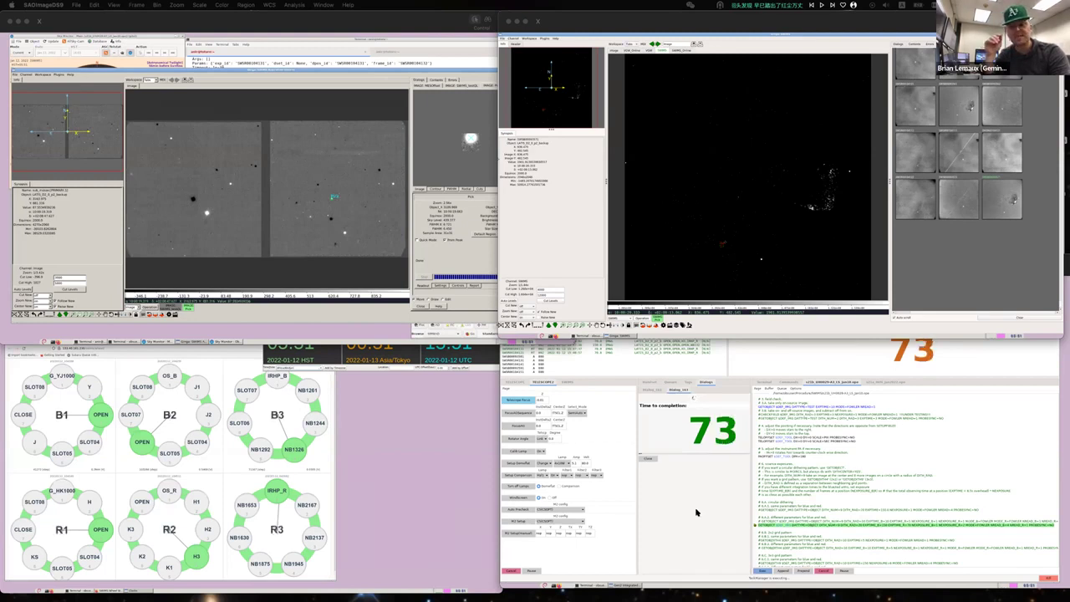
pyautogui.click(592, 559)
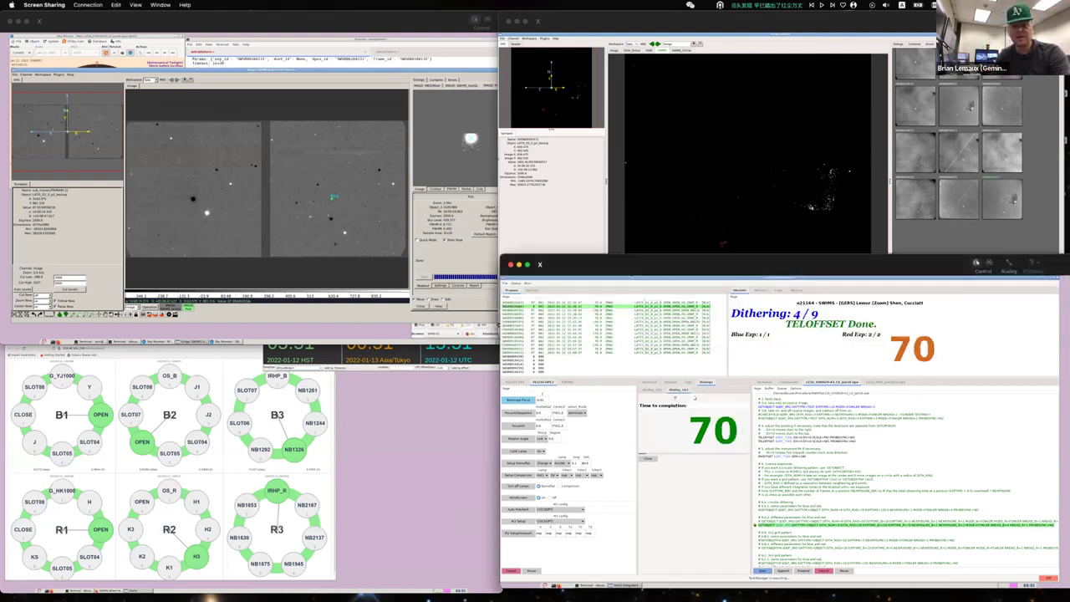
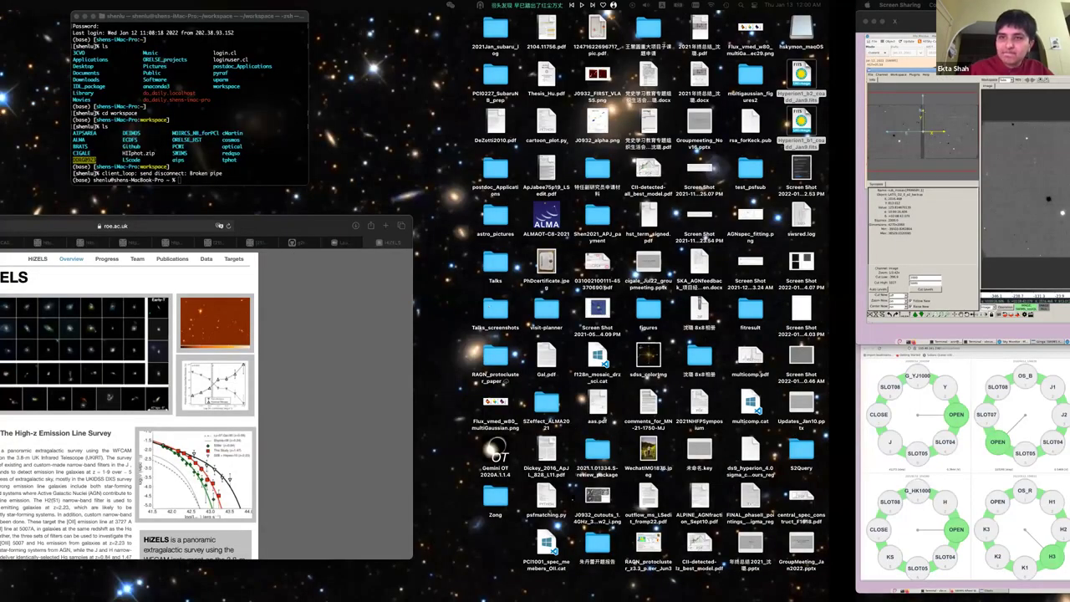
pyautogui.hotkey('ctrl', 'Right')
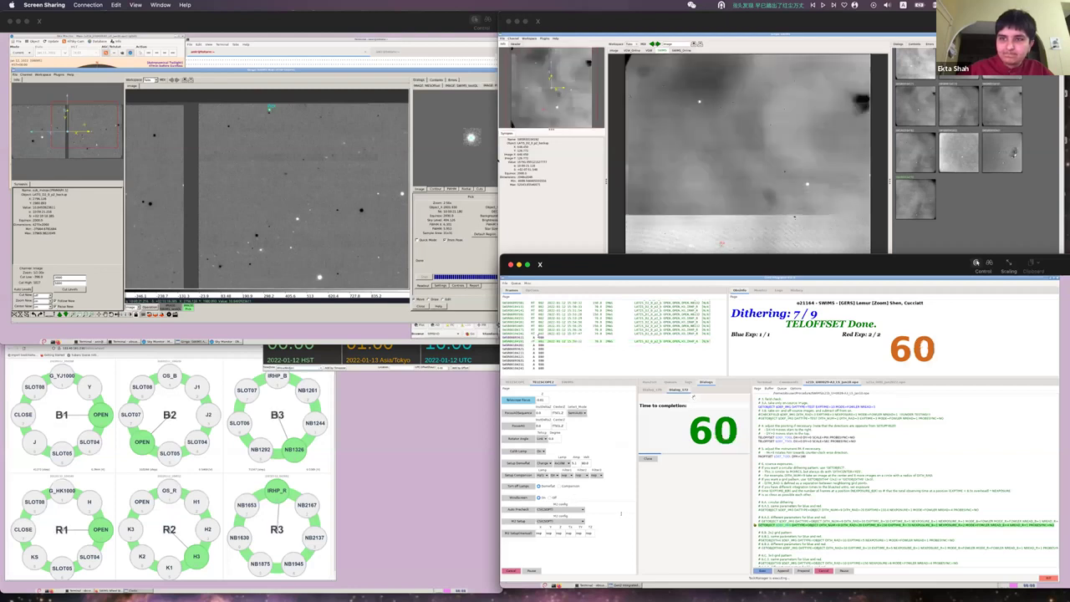